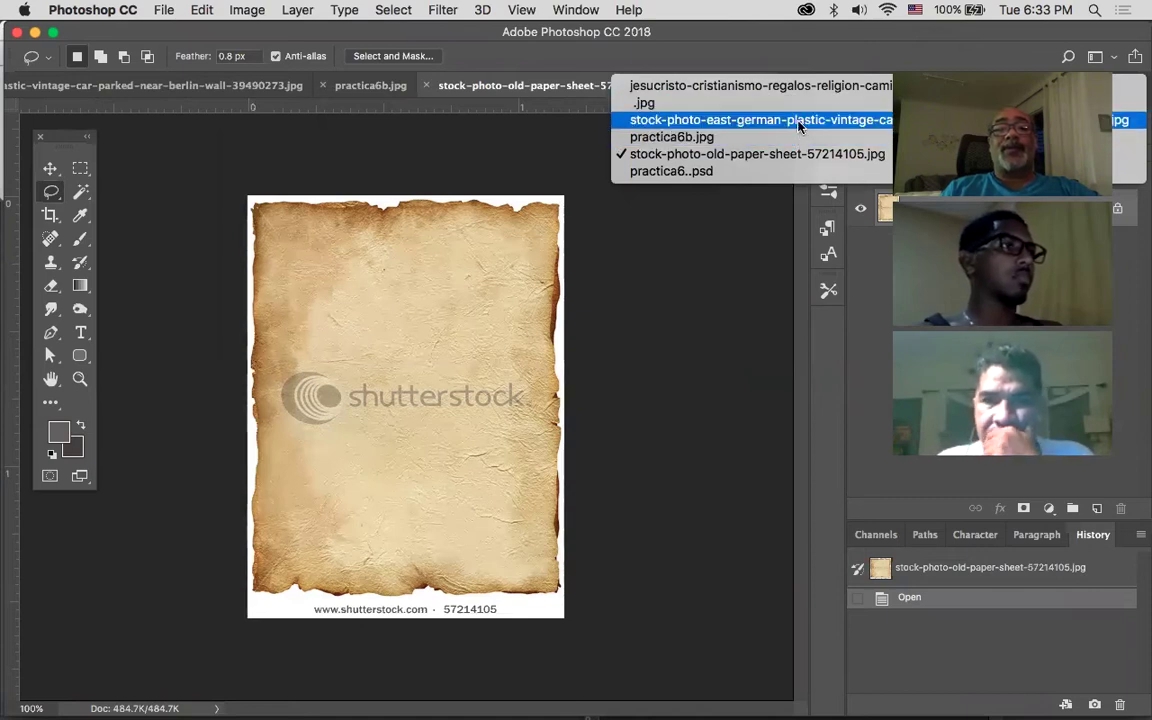
View the vintage car stock photo document, and switch to the practica6..psd poster document
click(798, 122)
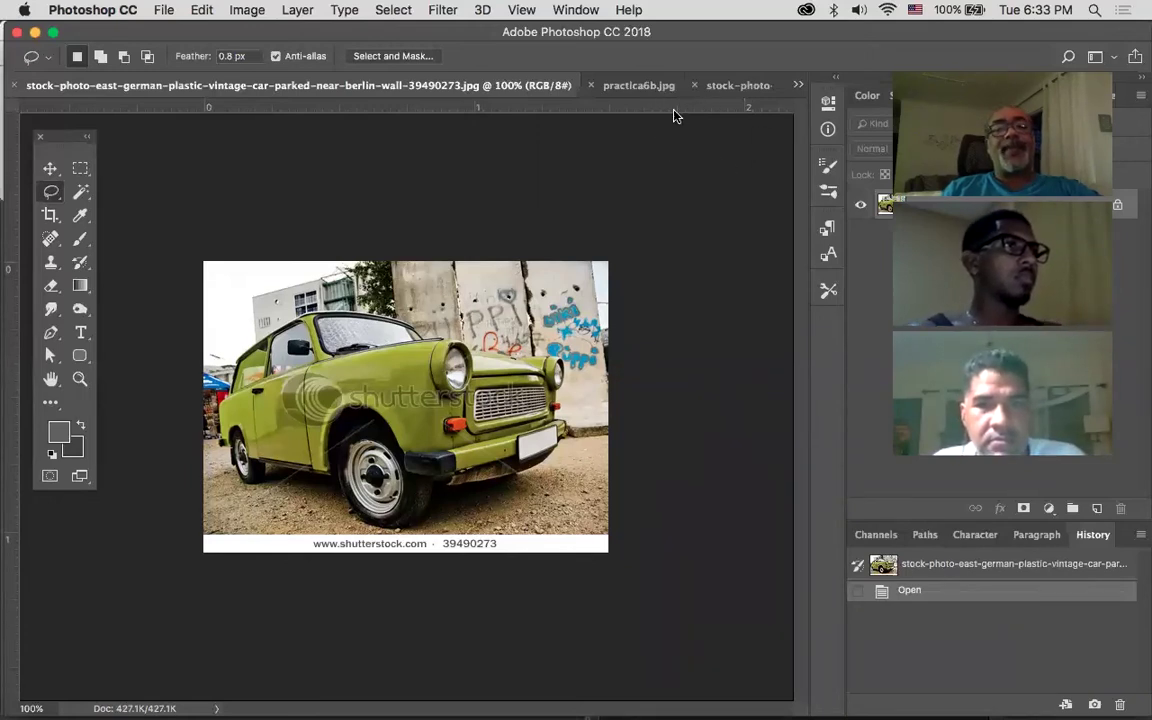
click(798, 84)
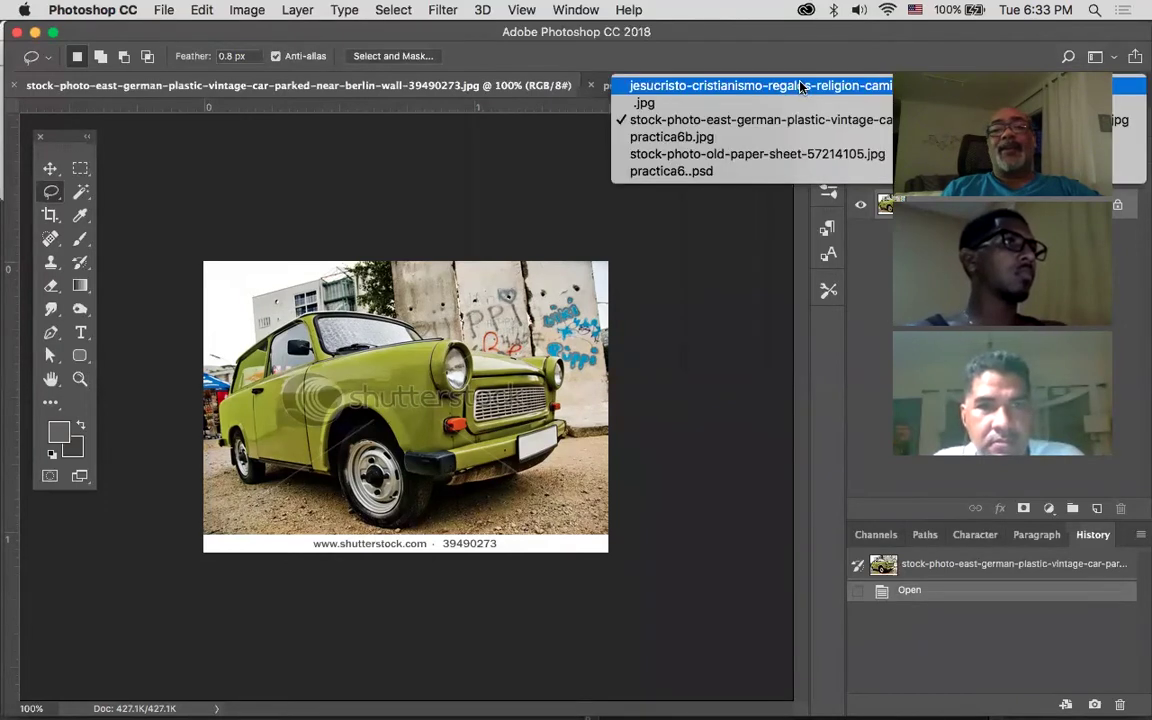
click(775, 172)
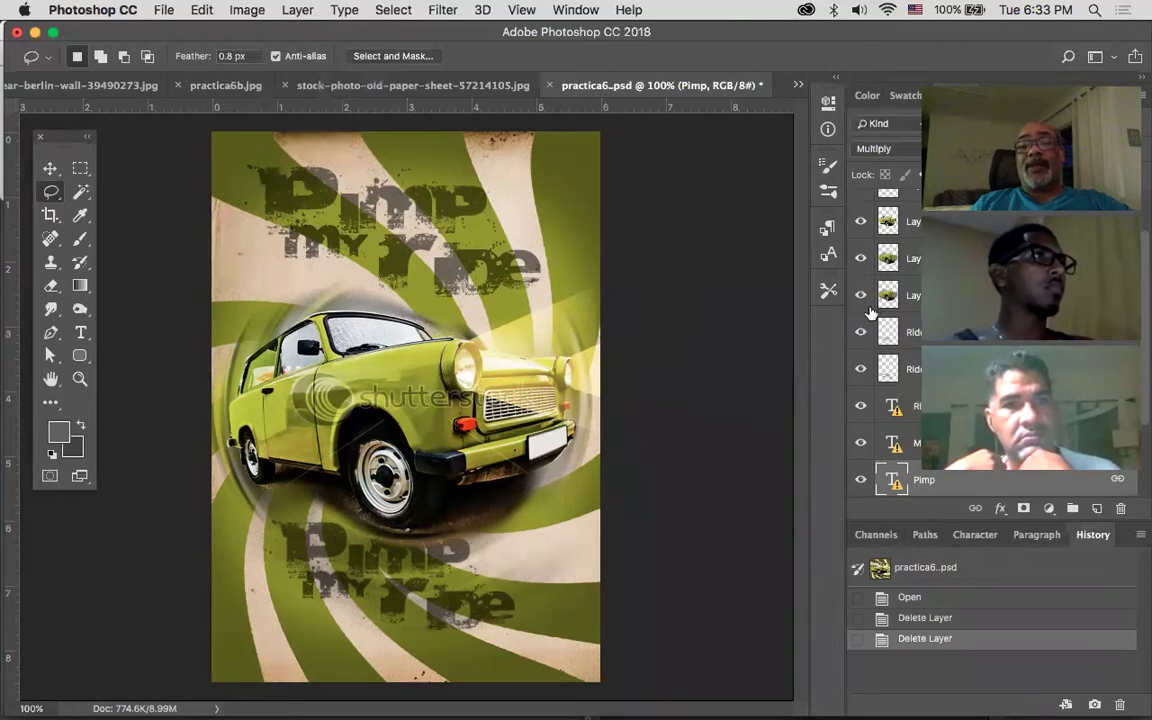
Toggle the visibility of Layer 12 copy on and off to compare its effect, and leave the layer hidden
scroll(872, 312, up, 2)
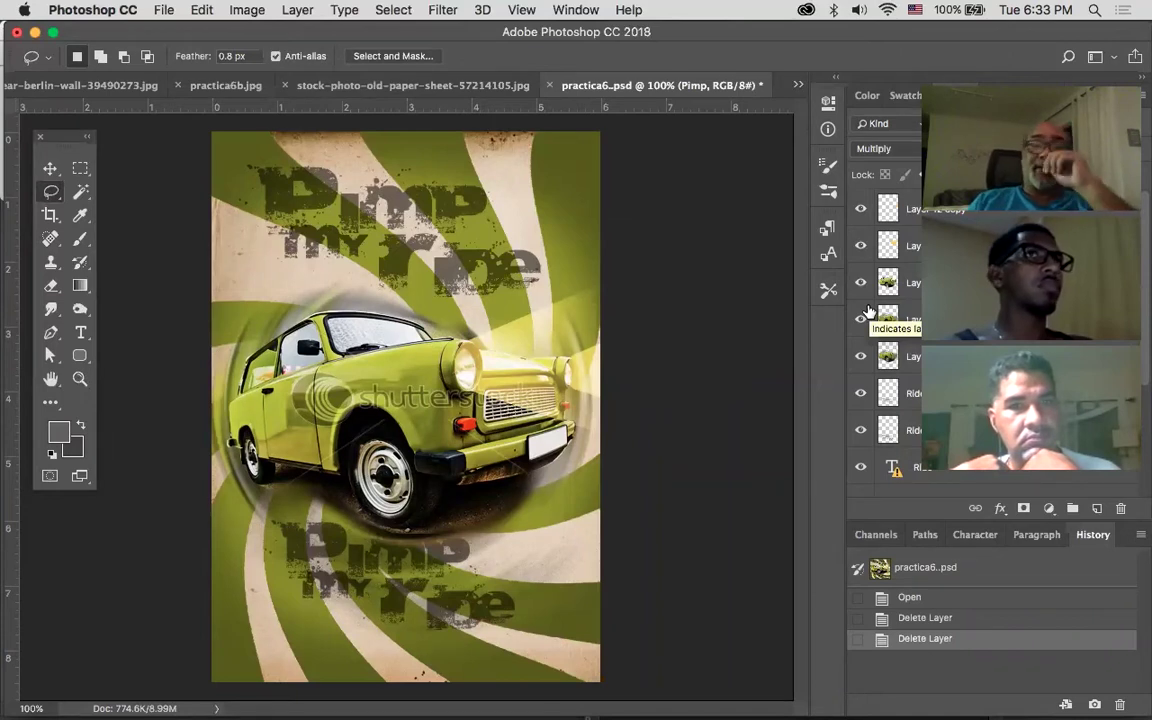
click(862, 211)
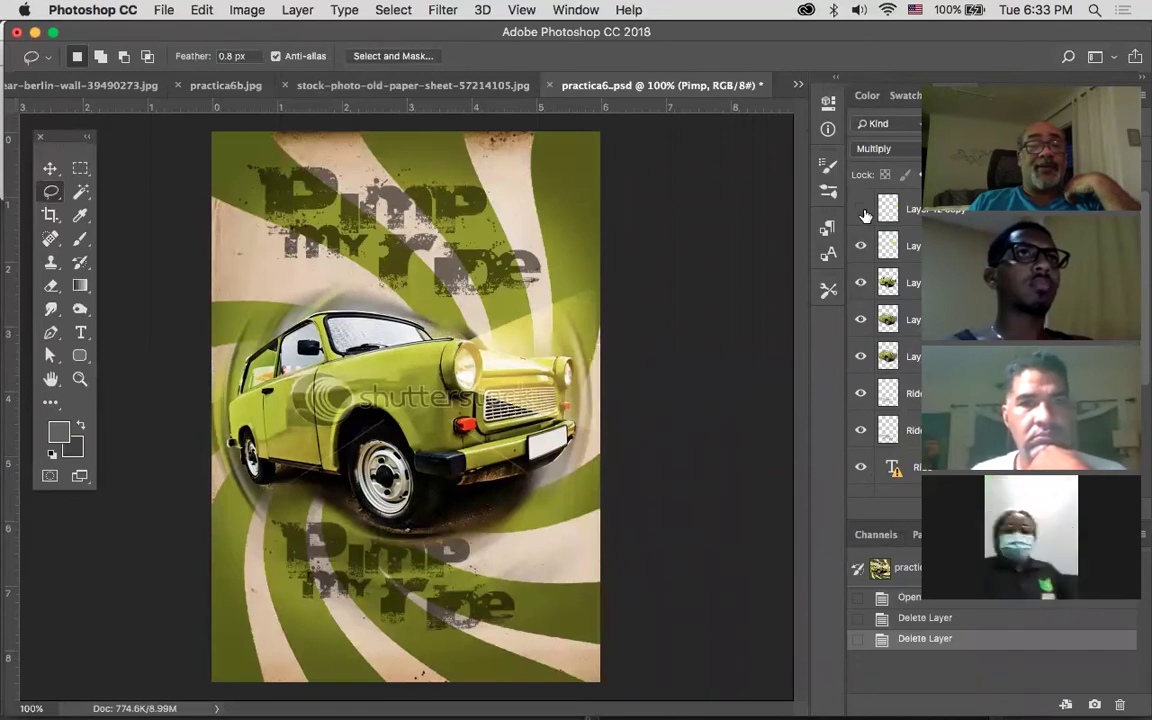
click(862, 211)
click(862, 211)
click(862, 211)
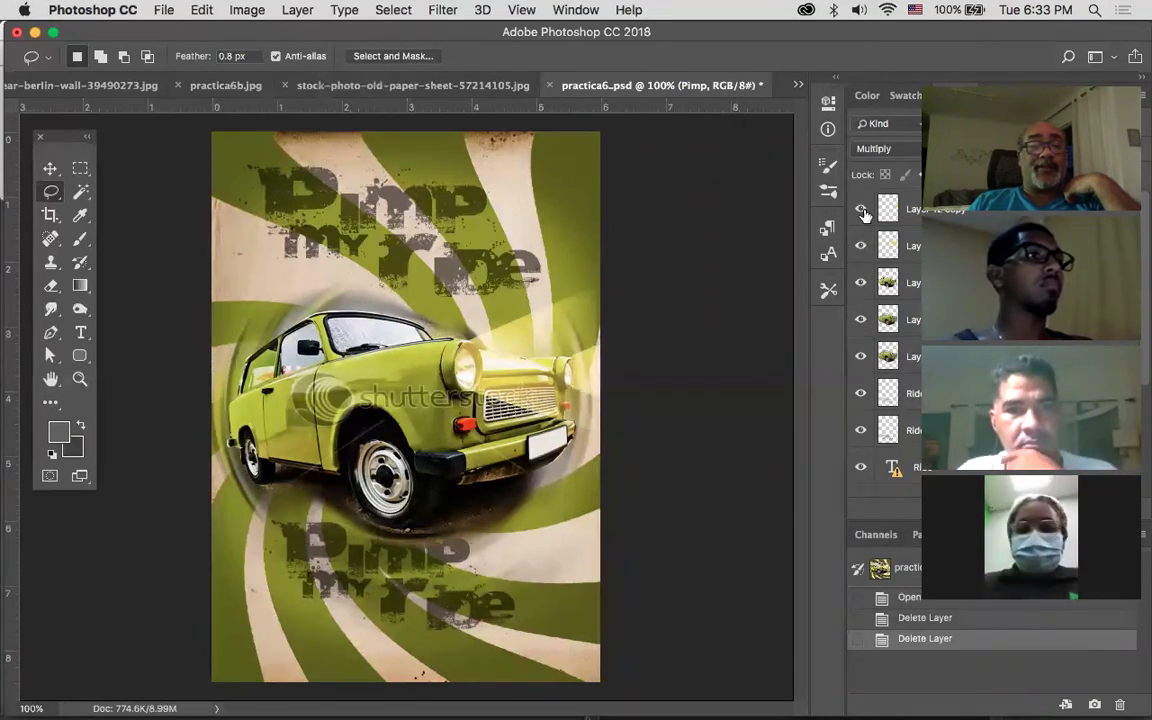
click(862, 211)
click(863, 212)
click(864, 214)
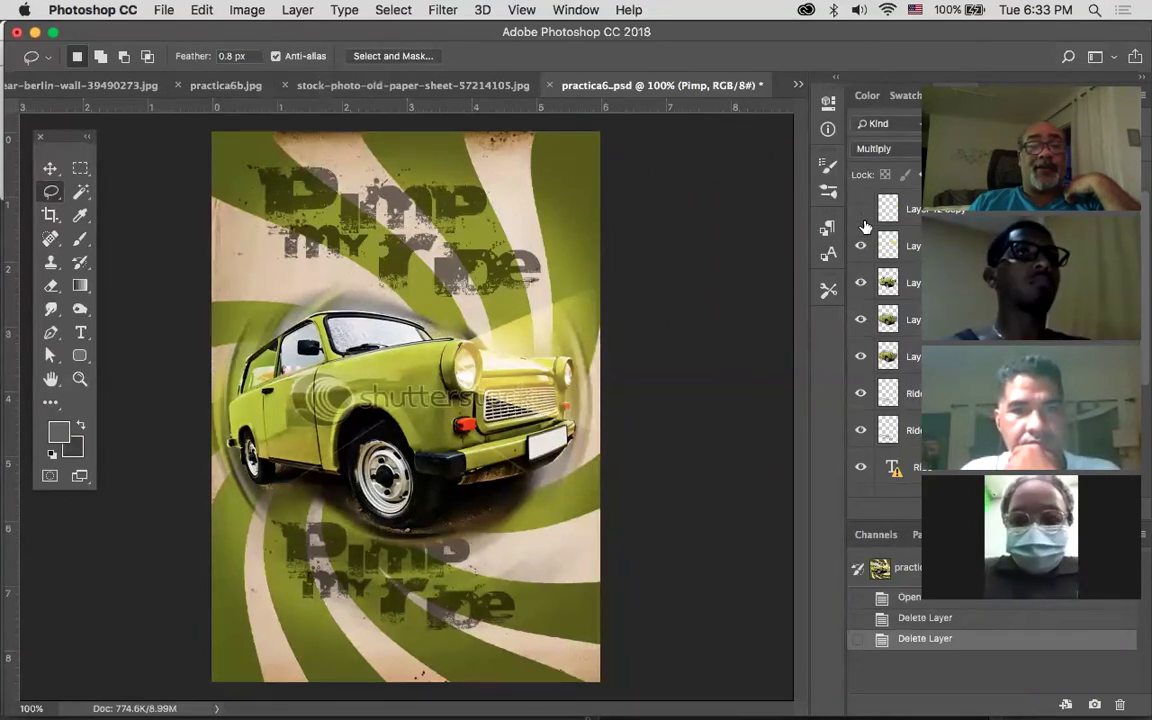
Toggle the headlight glow layer beneath Layer 12 copy on and off, and leave it hidden
click(862, 245)
click(862, 245)
click(862, 245)
click(862, 245)
click(862, 245)
click(862, 245)
click(864, 243)
click(864, 243)
click(864, 243)
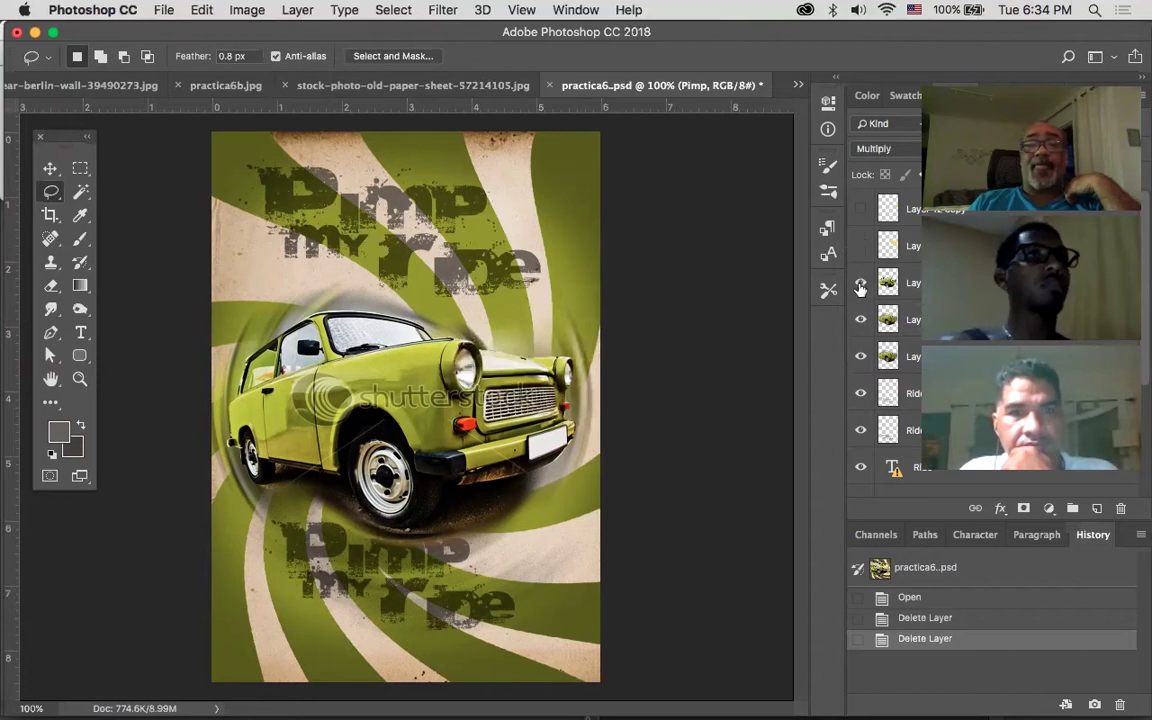
Toggle the sharp car layer on and off to compare it with the blurred car beneath, and leave it hidden
click(860, 285)
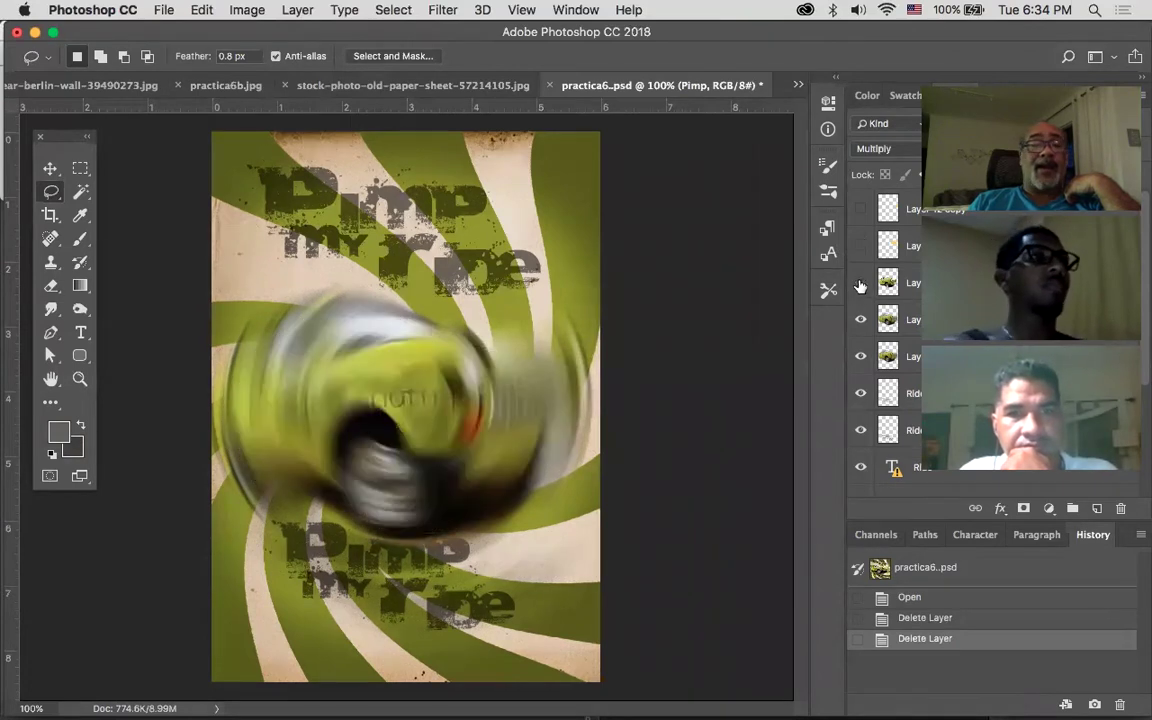
click(860, 285)
click(860, 285)
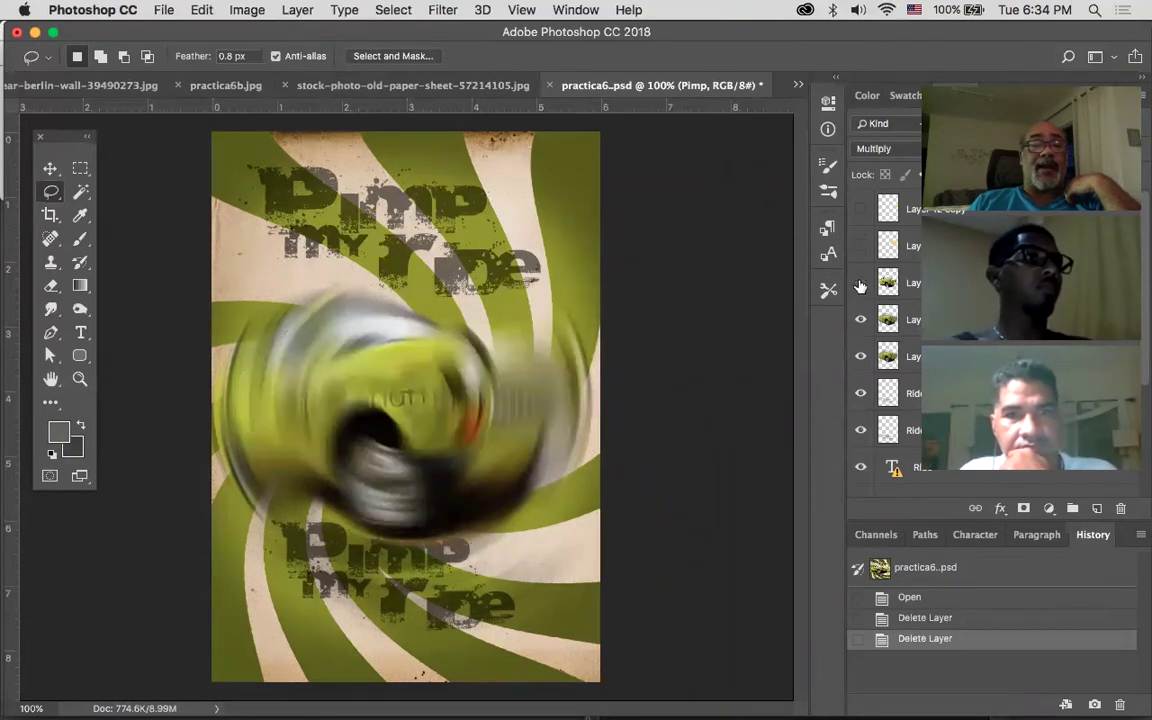
click(860, 285)
click(860, 285)
click(860, 285)
click(860, 285)
click(860, 285)
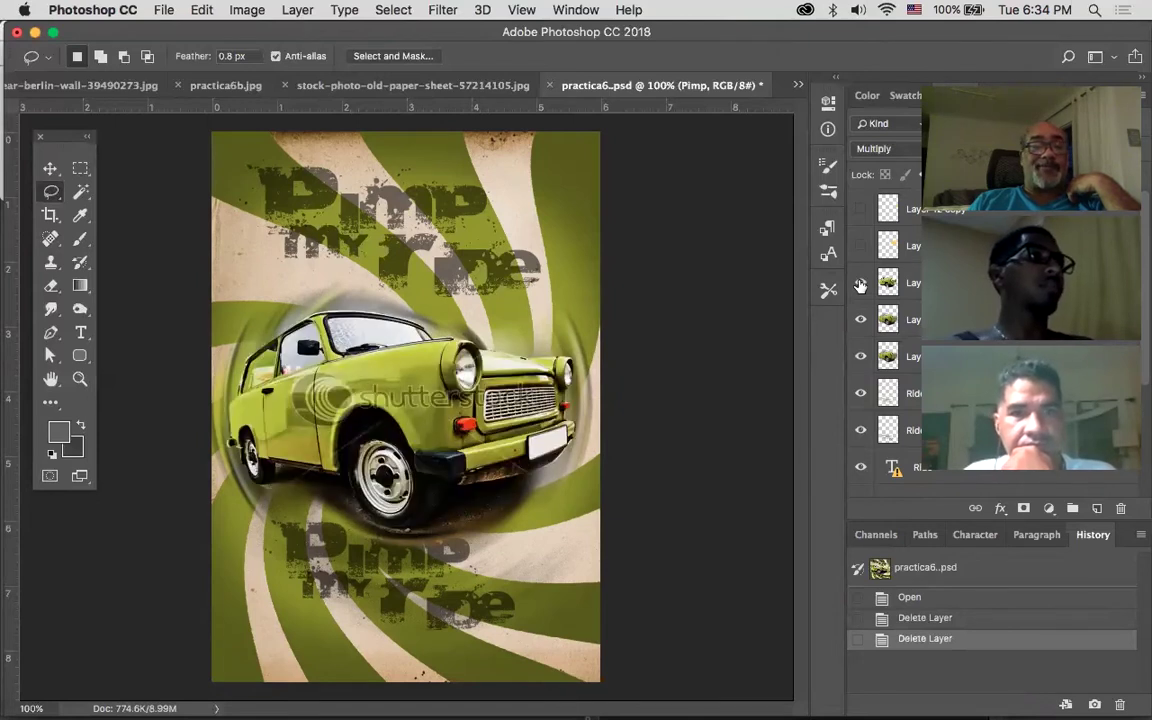
click(860, 285)
click(860, 285)
click(860, 285)
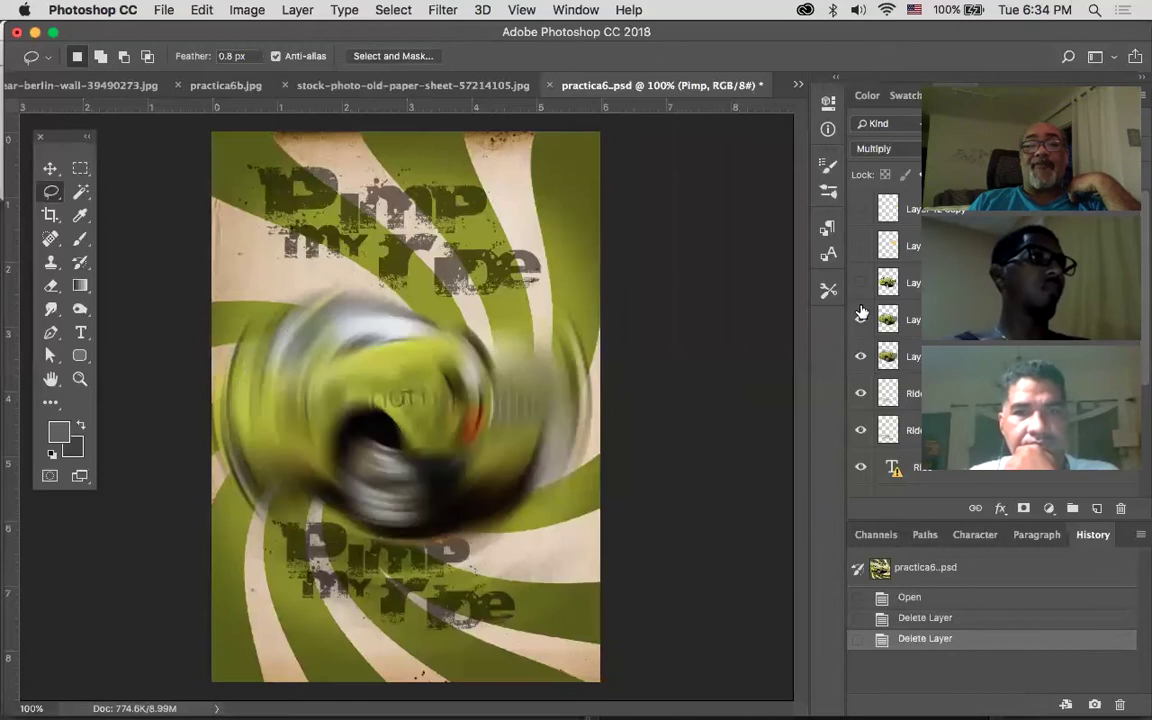
Hide the two blurred car layers and the two rasterized Ride copy layers beneath them
drag(860, 285, 860, 320)
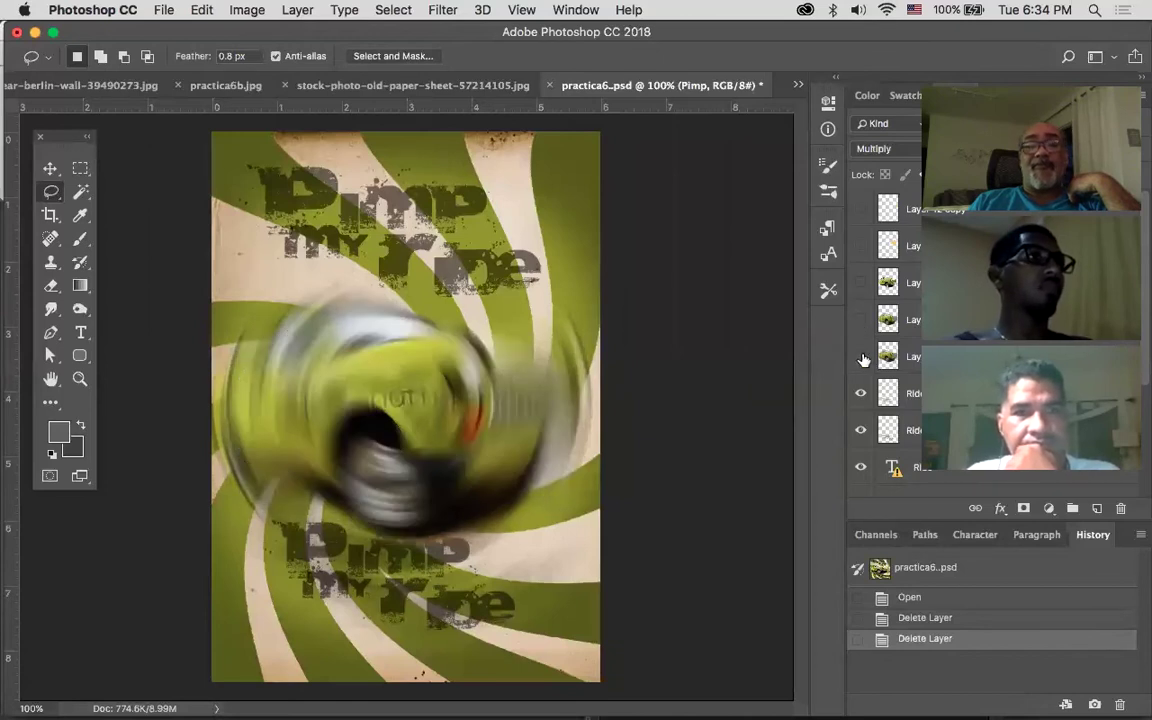
click(860, 357)
click(858, 394)
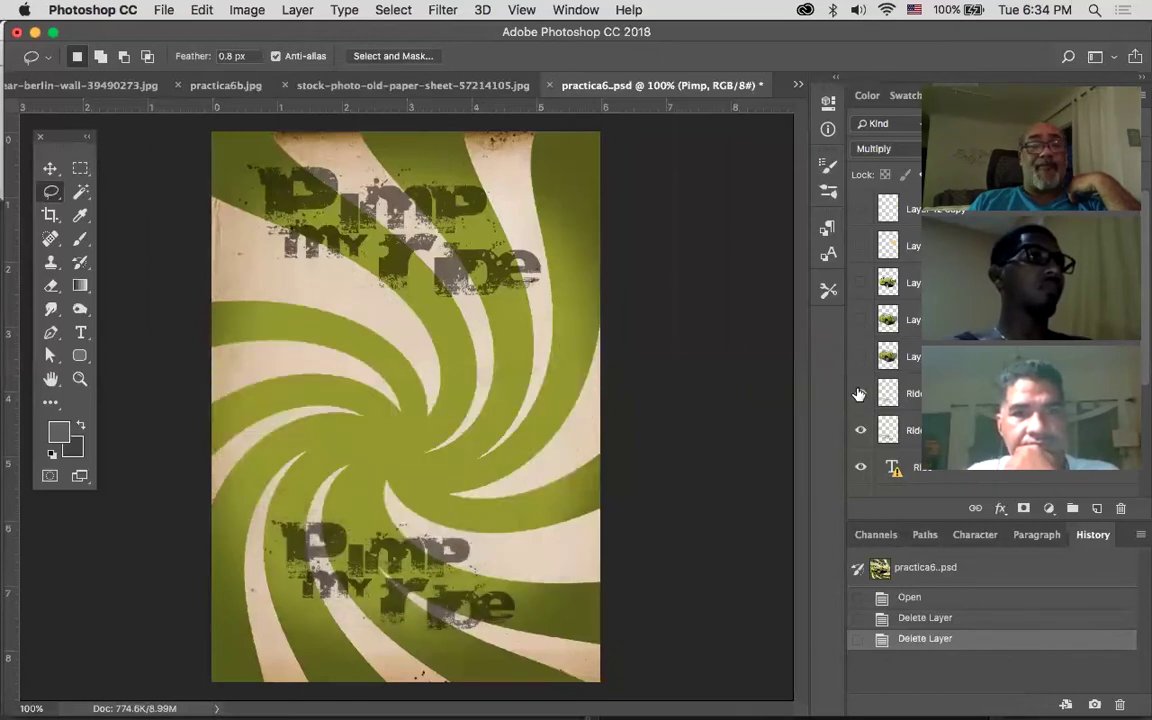
click(862, 430)
Hide the three text layers that form the "Pimp my ride" title
click(859, 467)
click(860, 469)
scroll(862, 430, down, 3)
scroll(864, 356, down, 1)
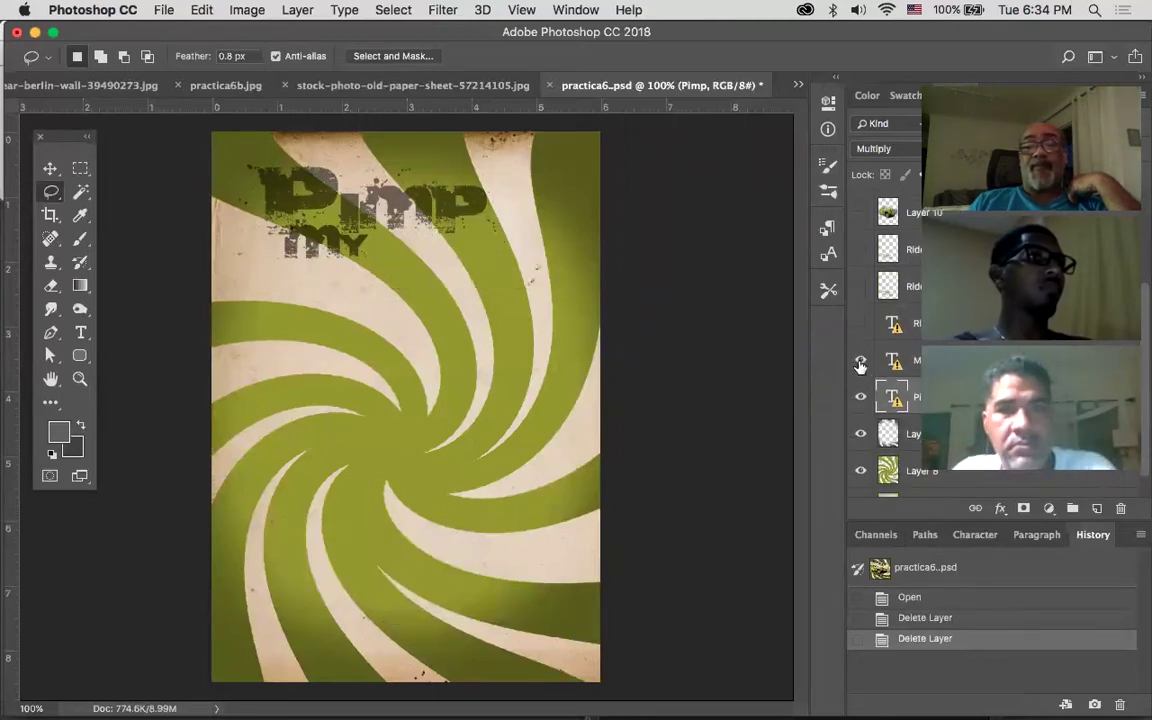
click(861, 360)
click(861, 395)
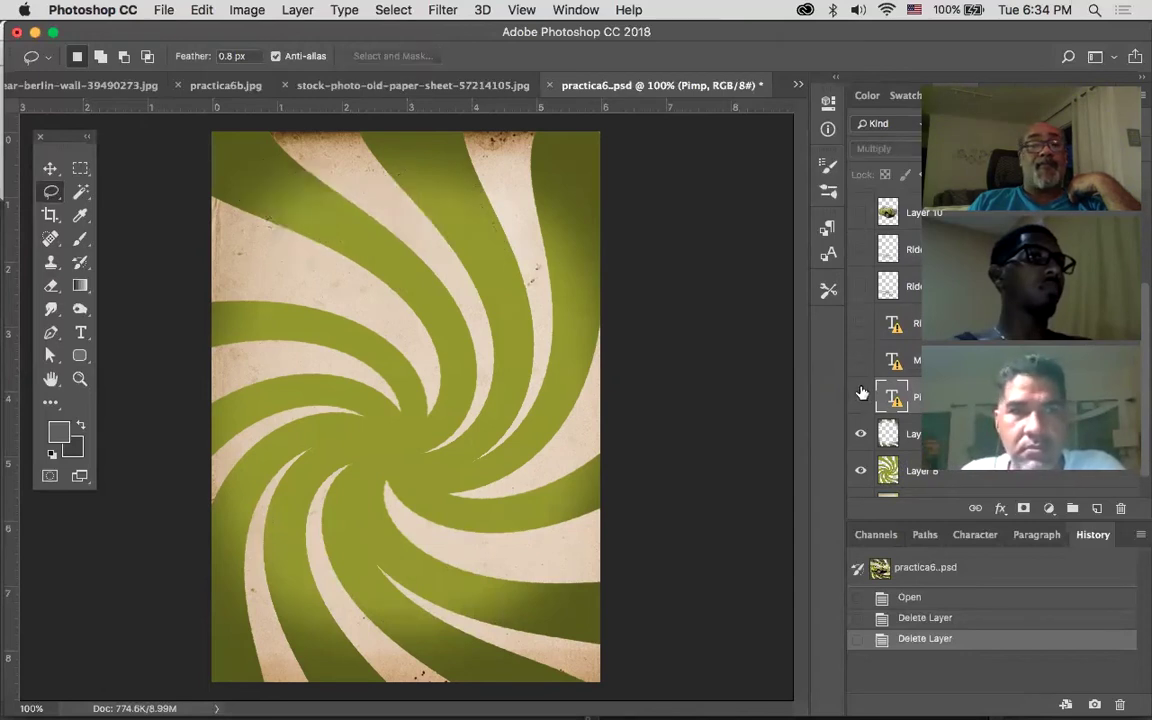
Hide the dark edge shading layer and the green swirl on Layer 8, and toggle the paper background on Layer 4, leaving it visible
click(860, 442)
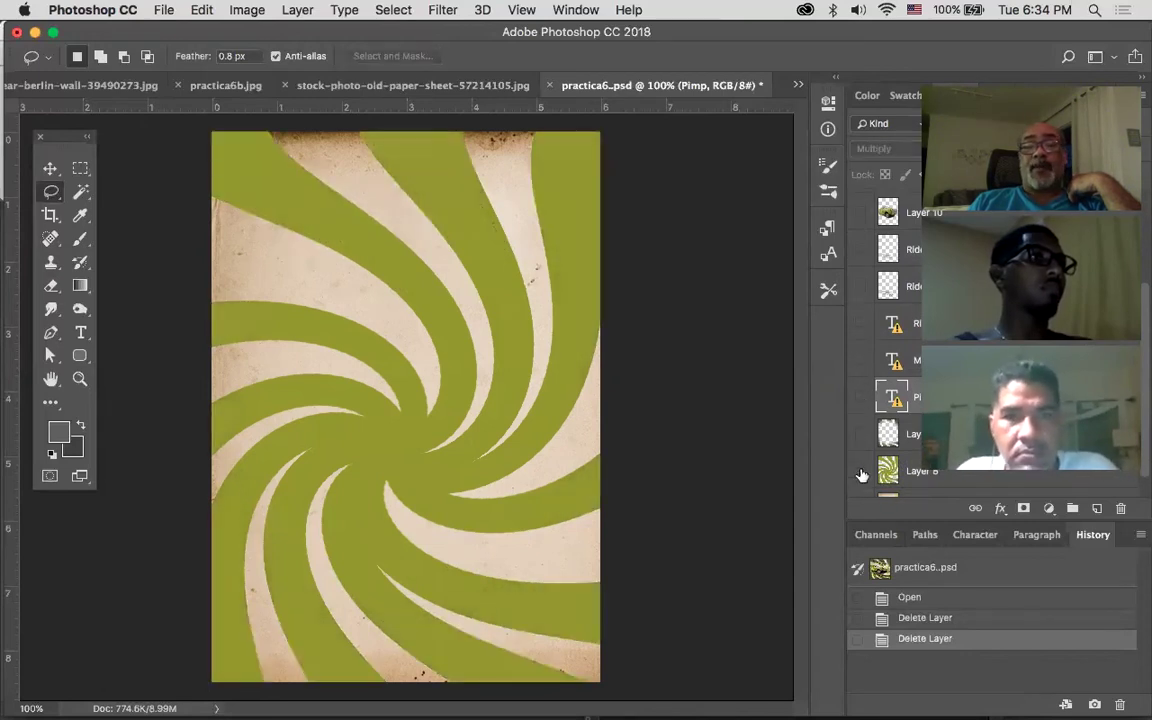
click(861, 471)
scroll(863, 476, down, 1)
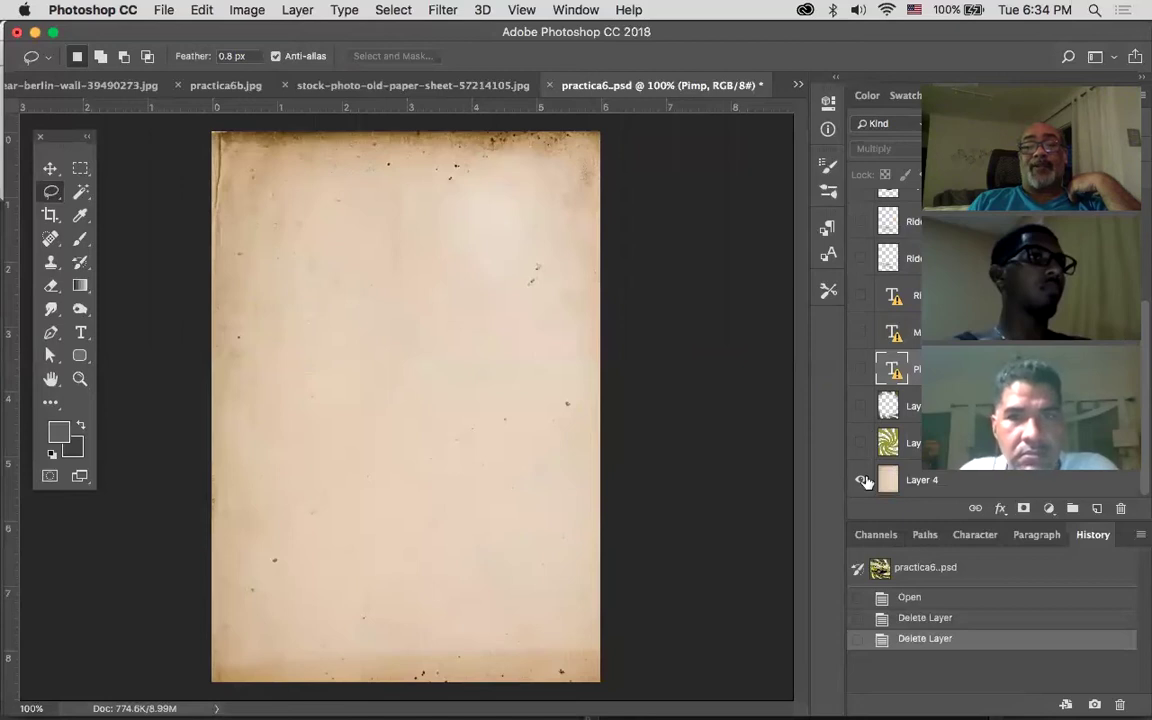
click(862, 481)
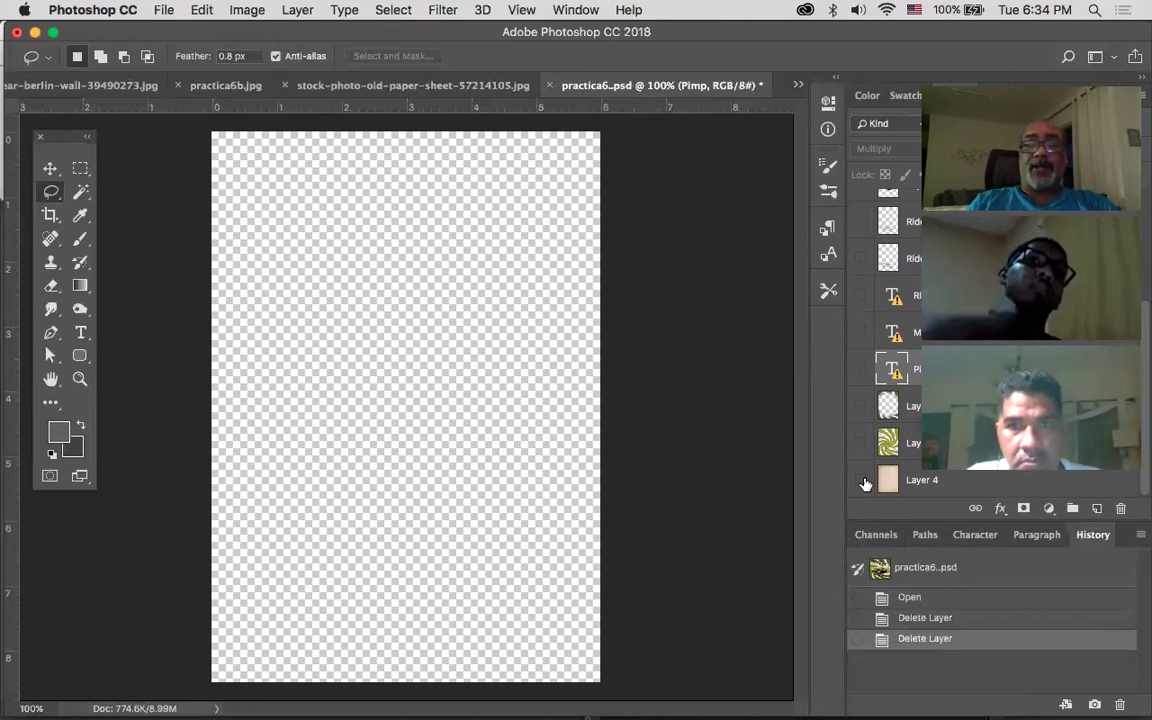
click(863, 483)
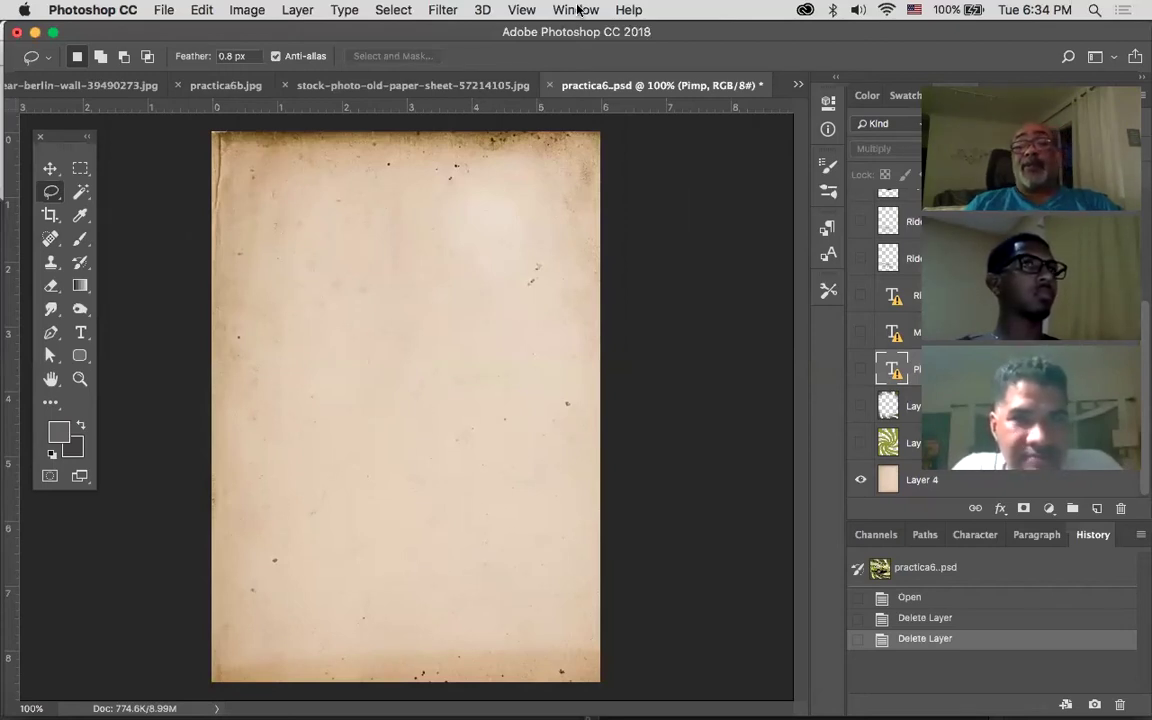
Show the sharp car layer again over the paper background
scroll(872, 340, up, 2)
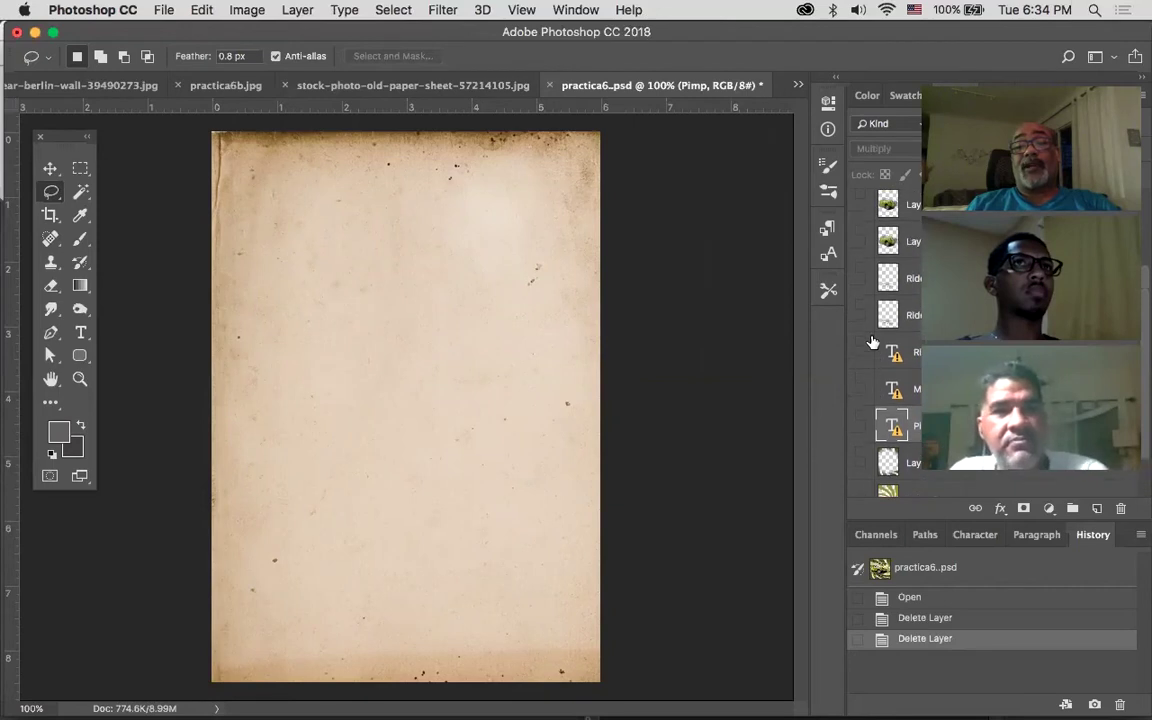
scroll(872, 343, up, 2)
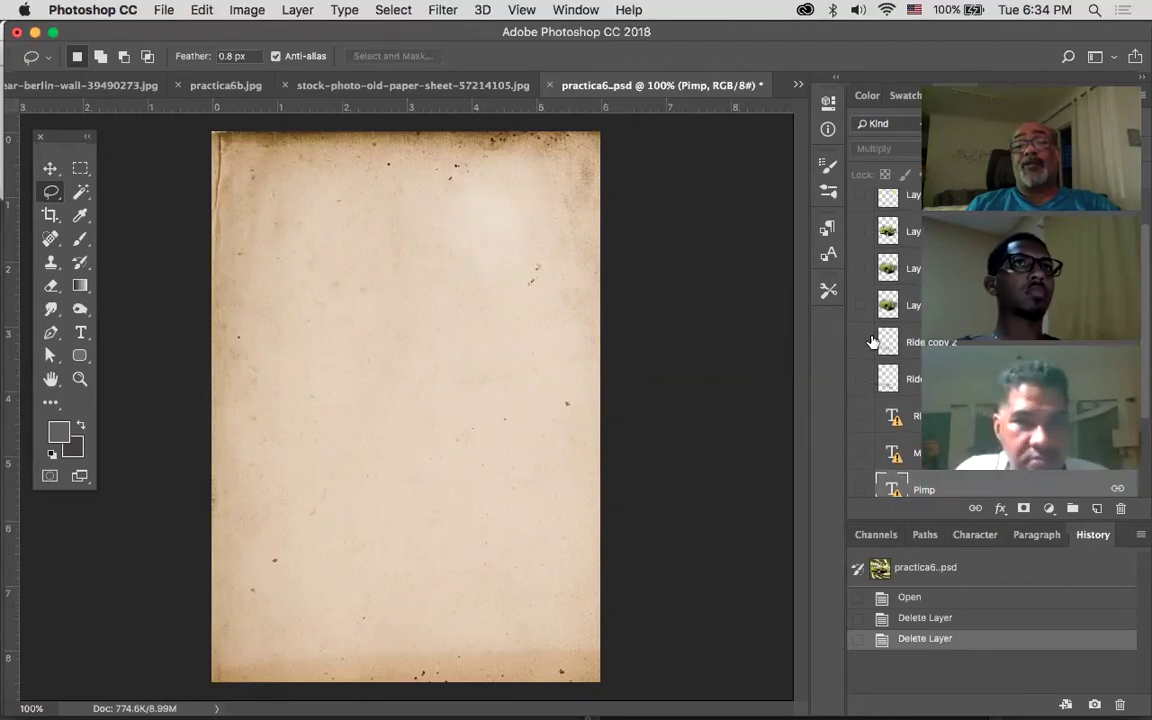
click(861, 232)
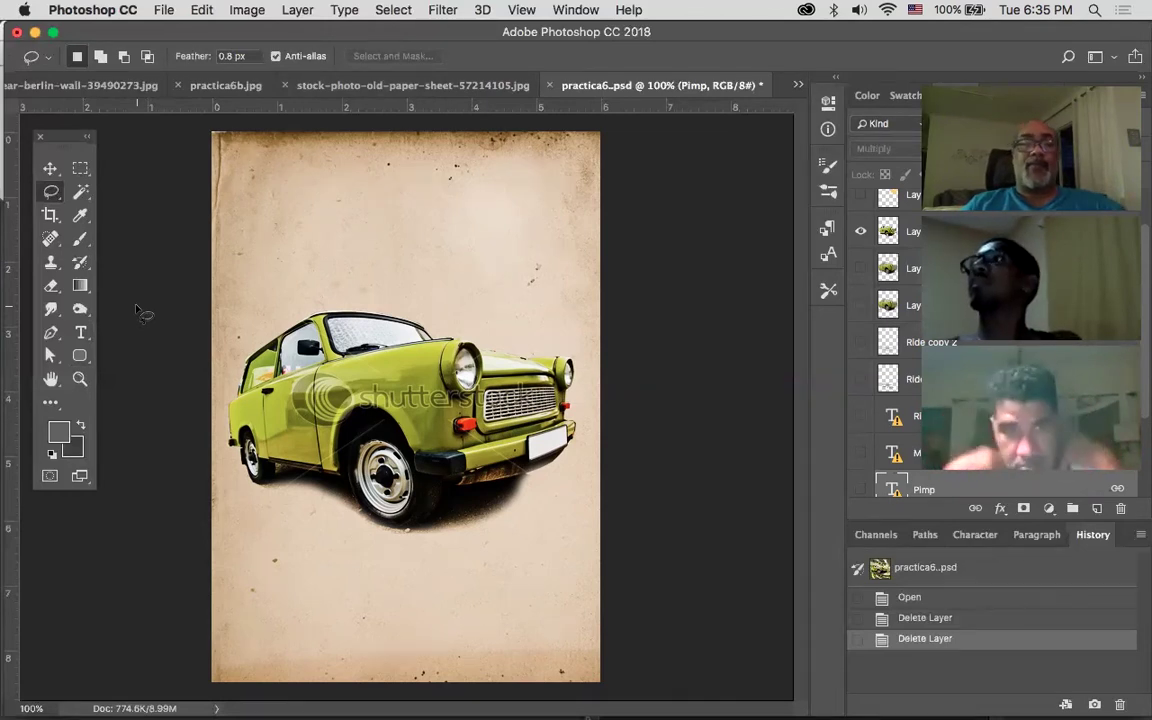
Marquee-select a vertical strip about 1.2 by 8.3 inches near the poster's centre, and add a new layer directly above Layer 4
click(80, 167)
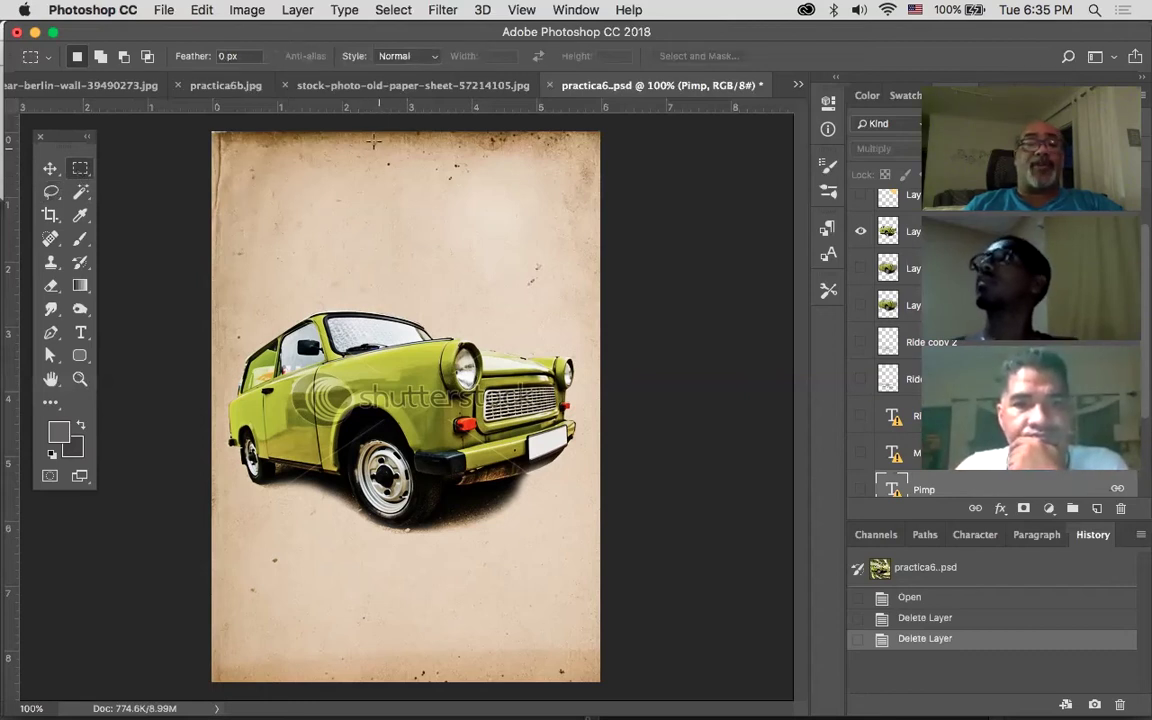
drag(359, 131, 435, 666)
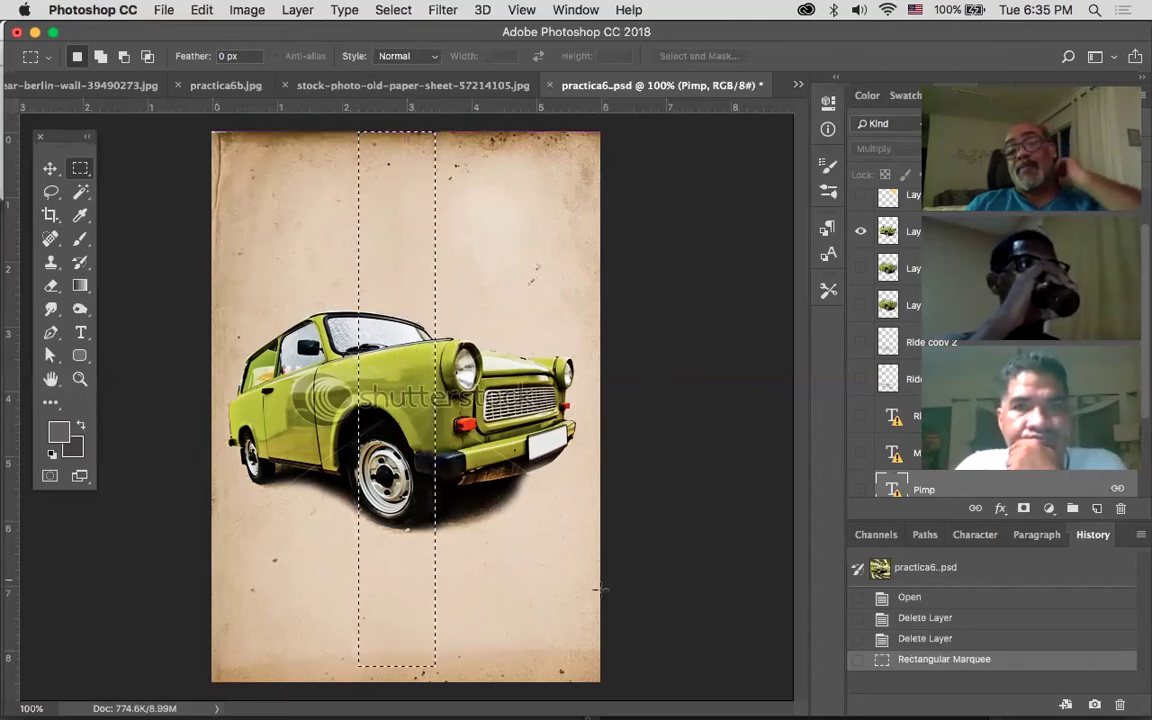
scroll(884, 437, down, 3)
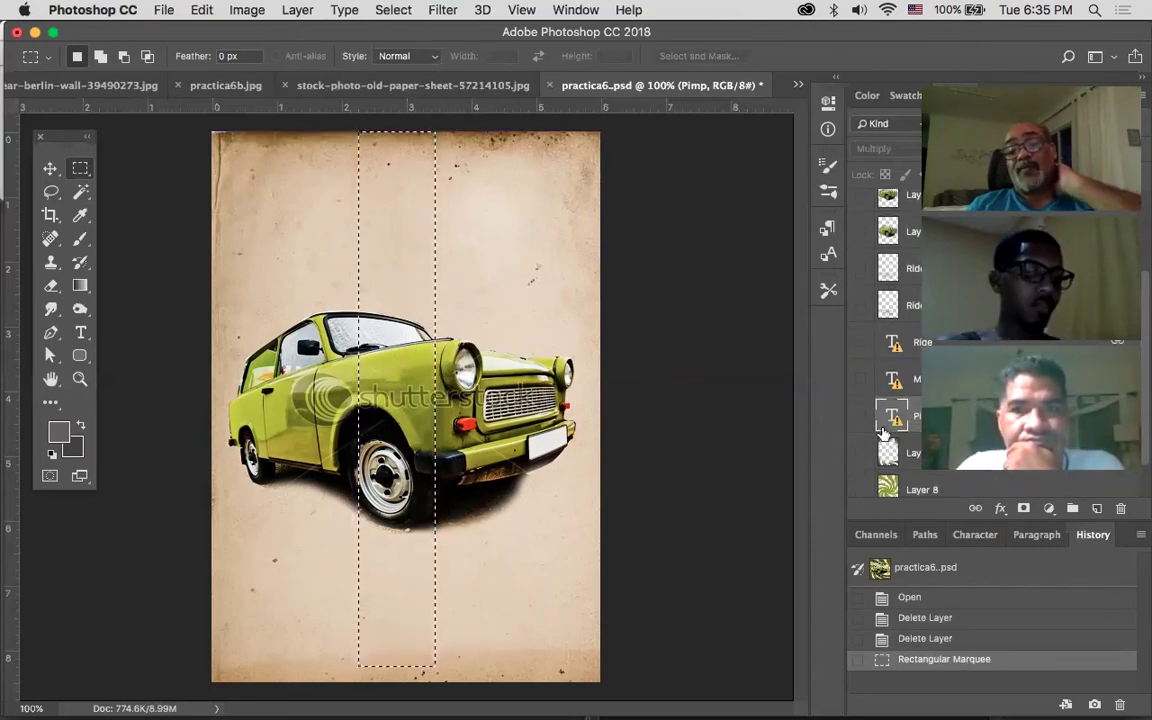
click(889, 479)
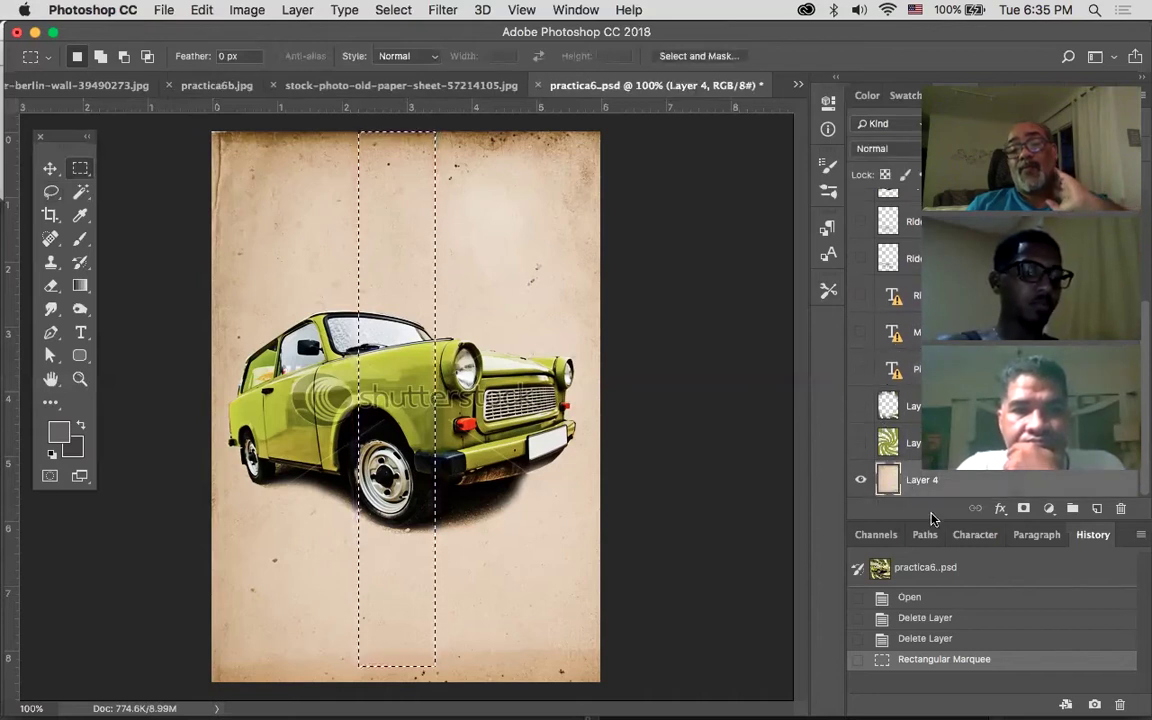
click(1096, 510)
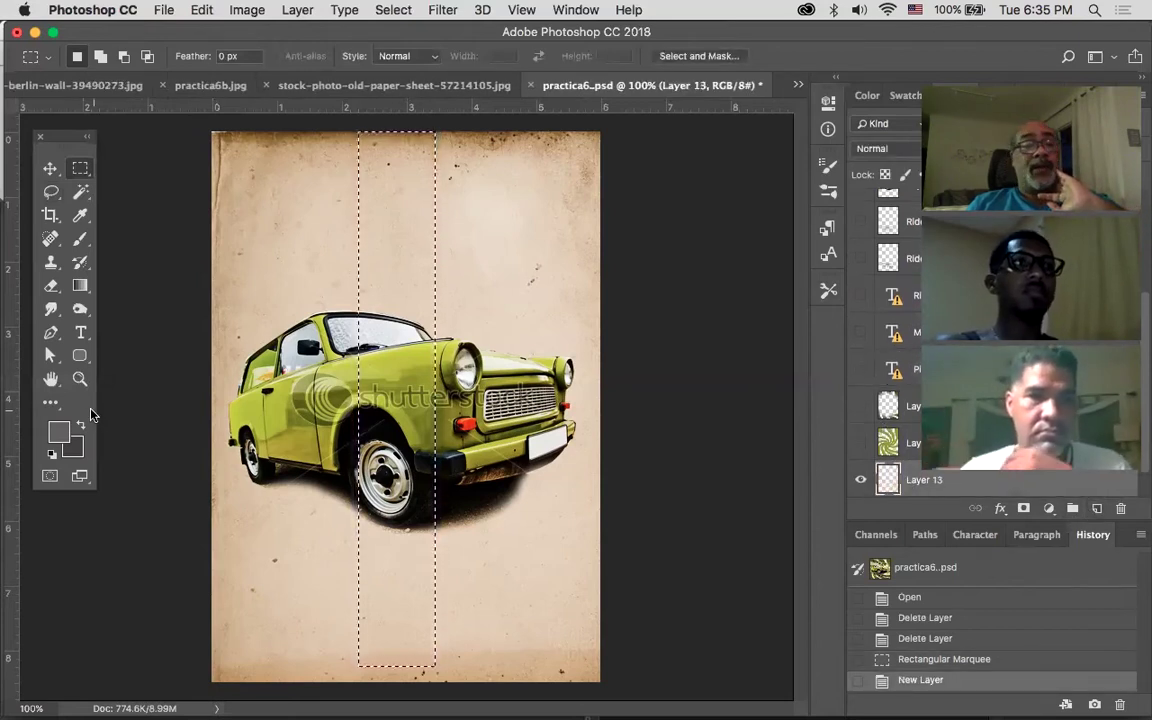
Sample the green from the car's body and fill the selected strip with it on the new layer
click(80, 215)
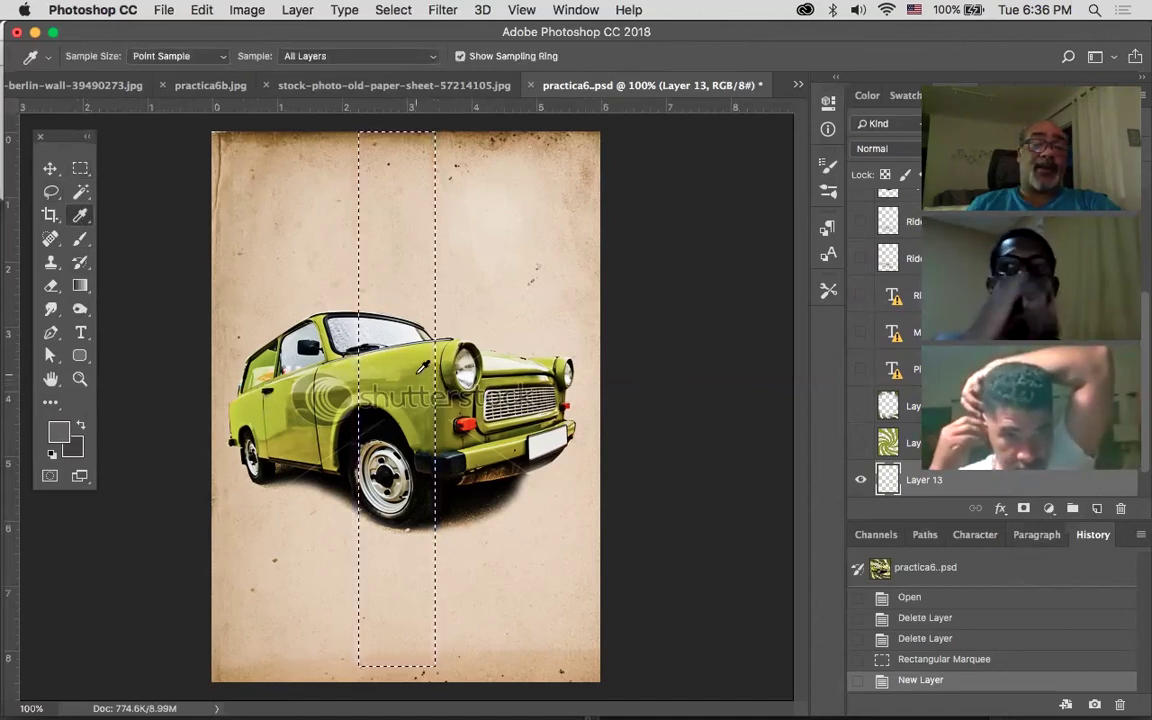
click(421, 372)
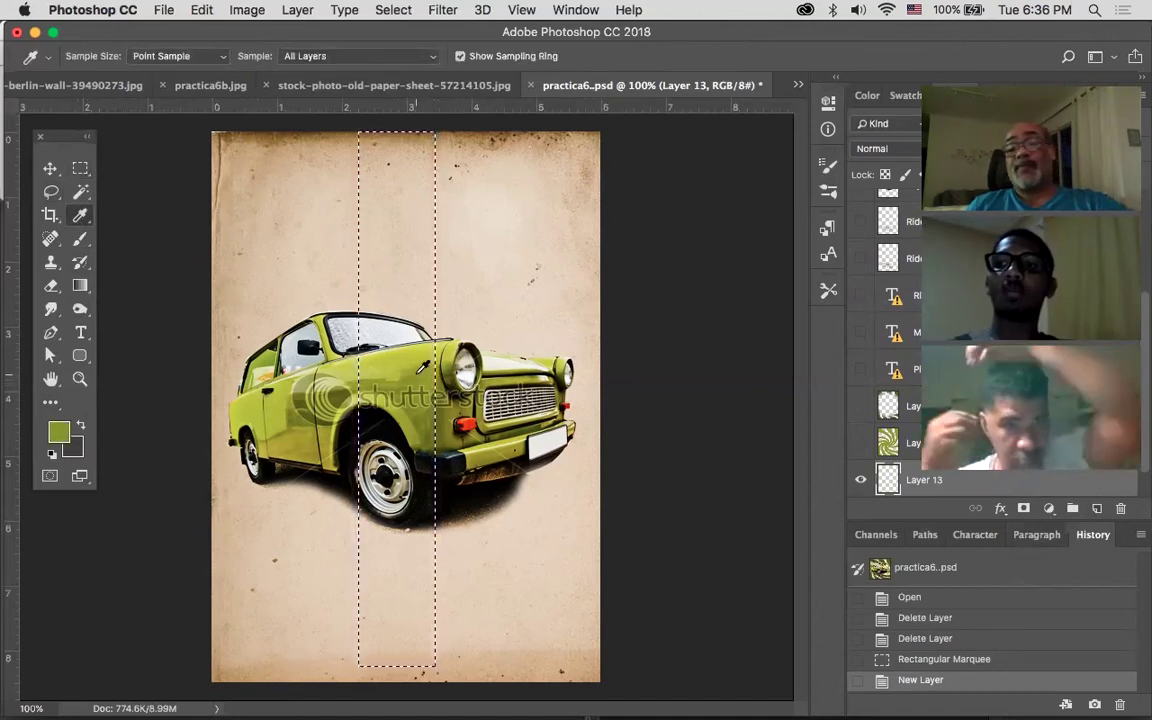
key(alt+BackSpace)
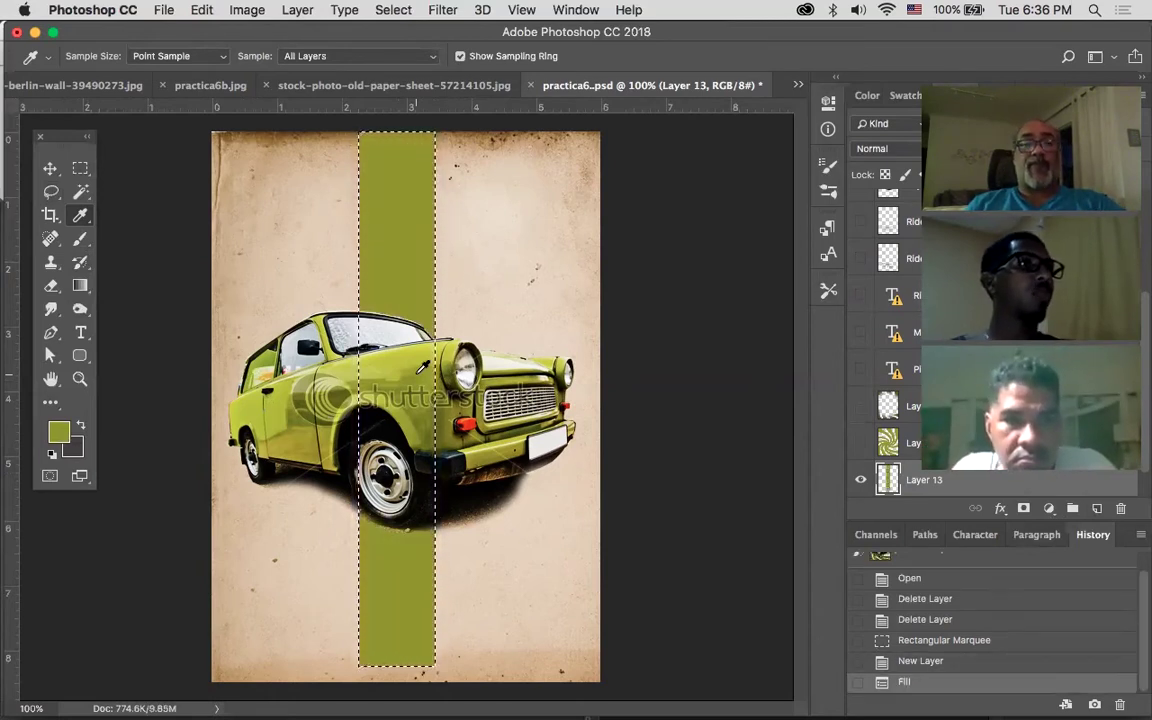
Taper the green stripe with Free Transform so its lower end is narrower than its upper end
click(50, 191)
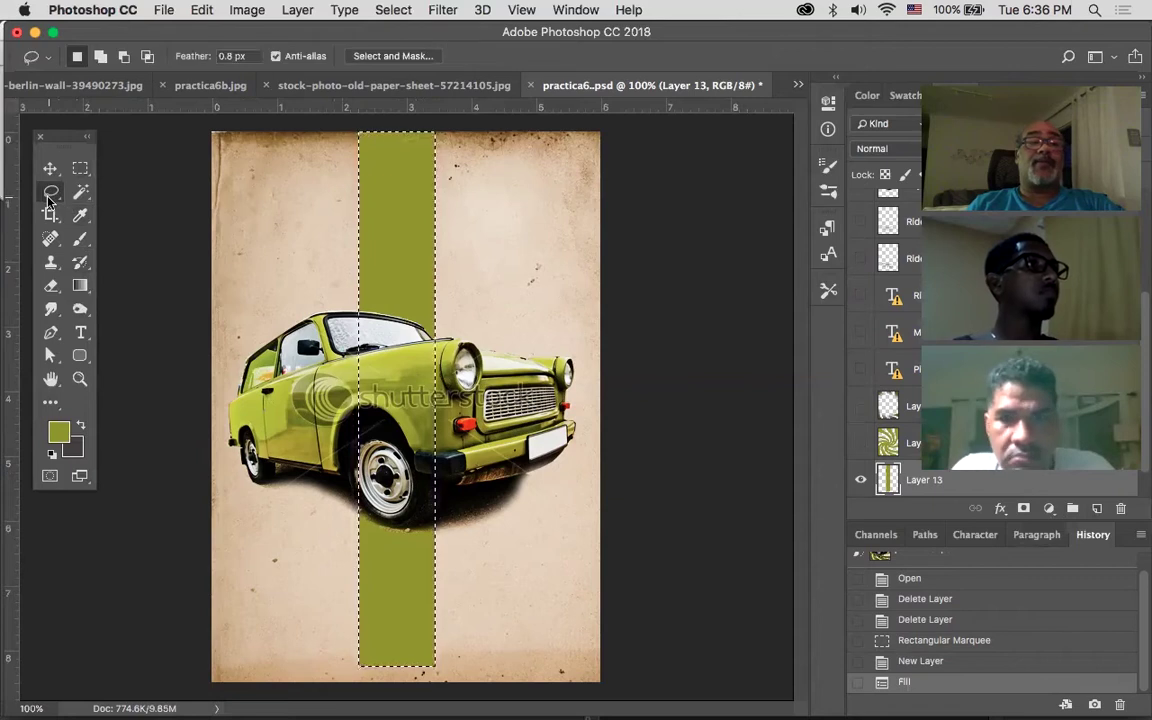
key(super+t)
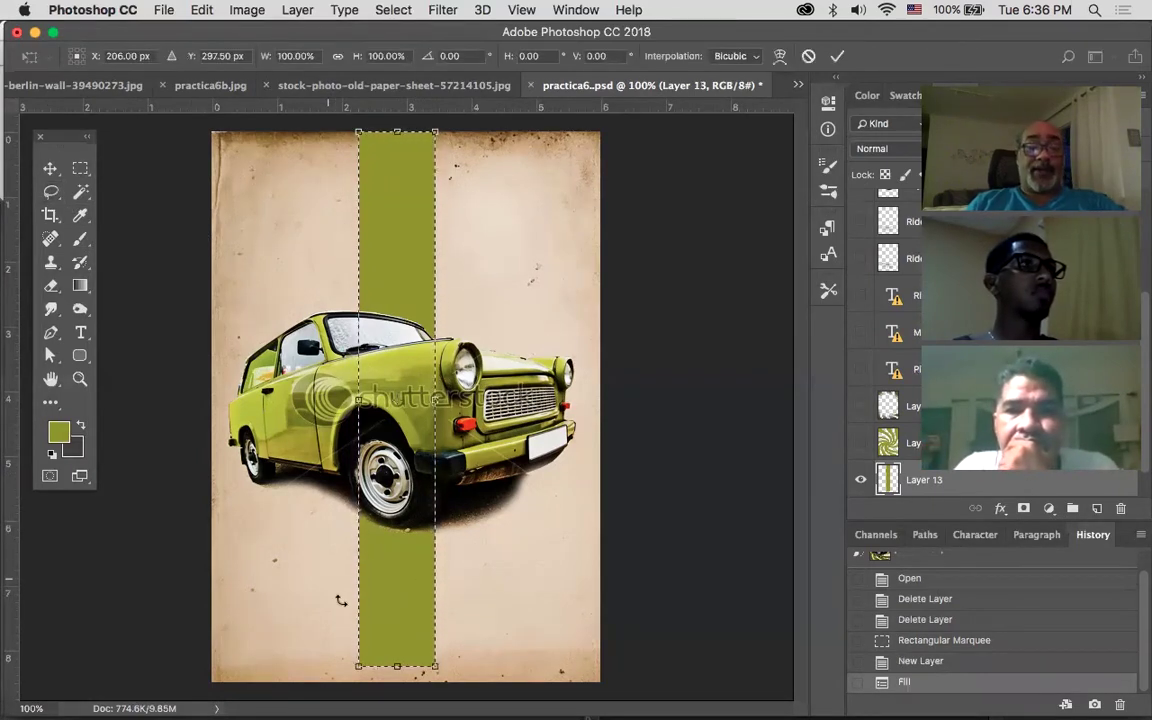
drag(425, 672, 369, 662)
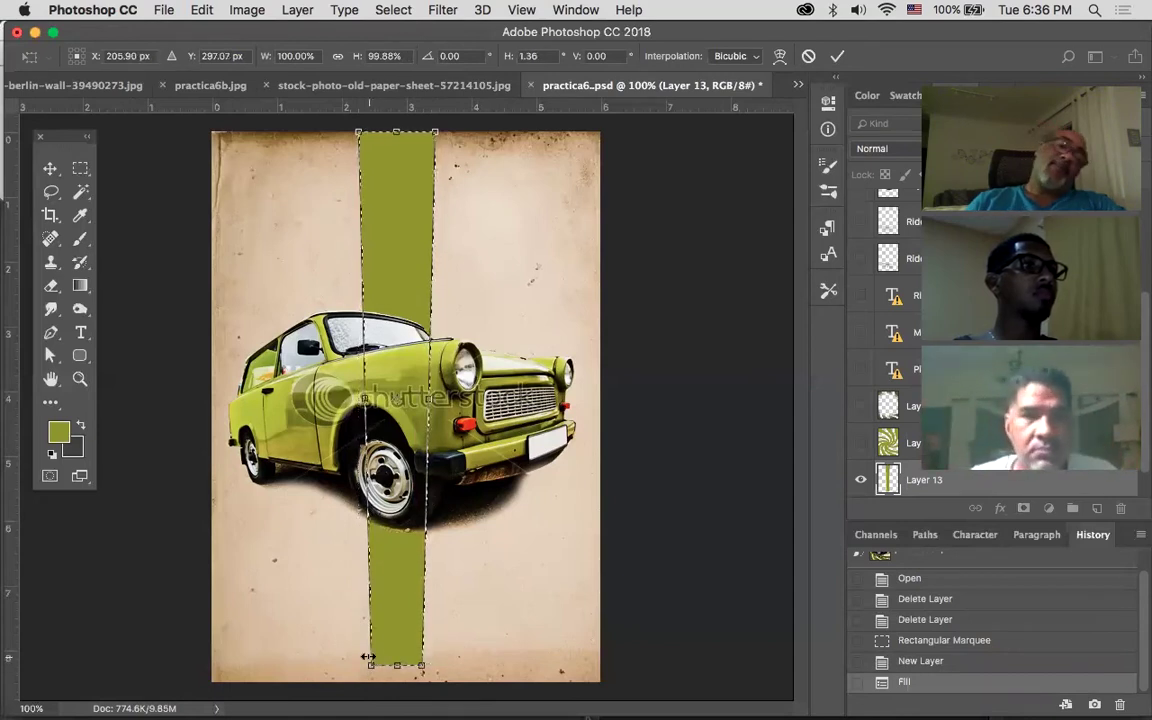
key(Return)
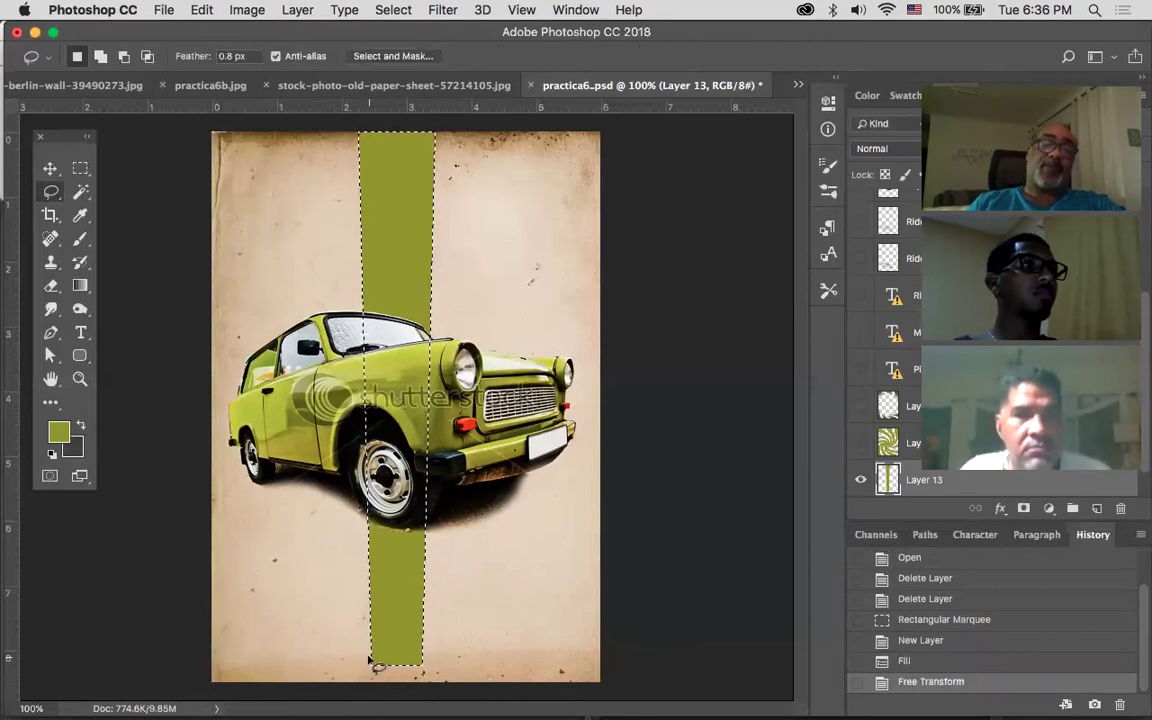
Deselect the green stripe, hide the car layer, and move the stripe up until its narrow end is about 6 inches down the page
click(272, 522)
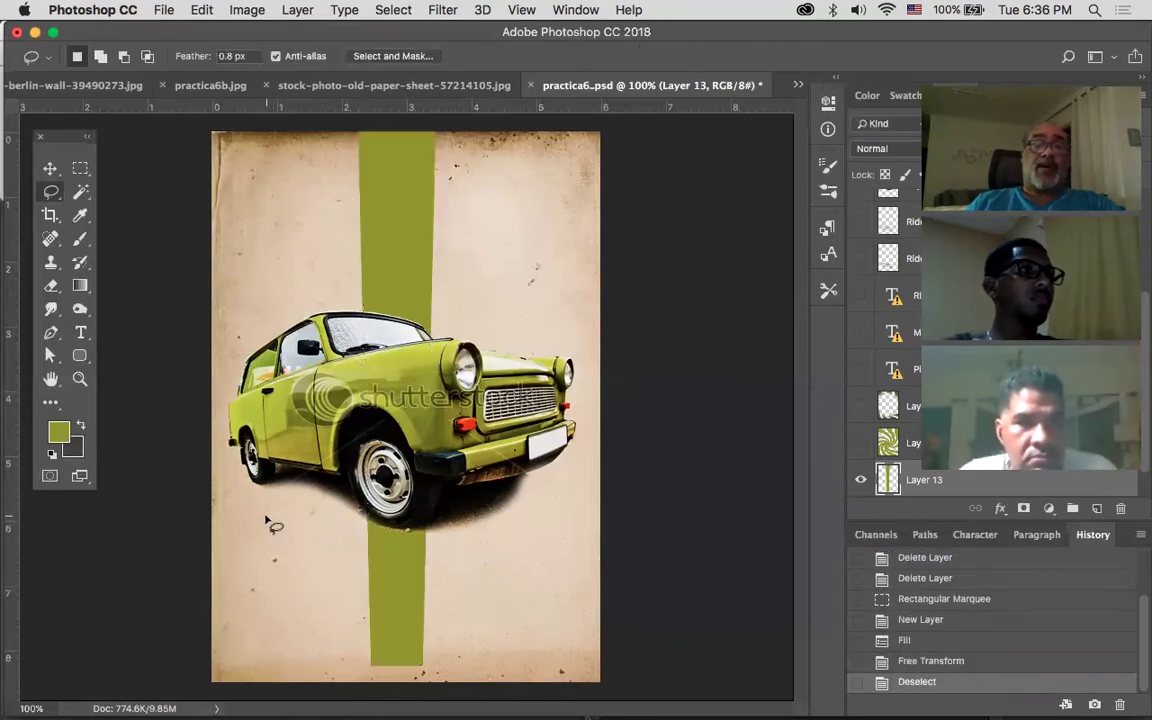
click(50, 168)
drag(401, 553, 404, 508)
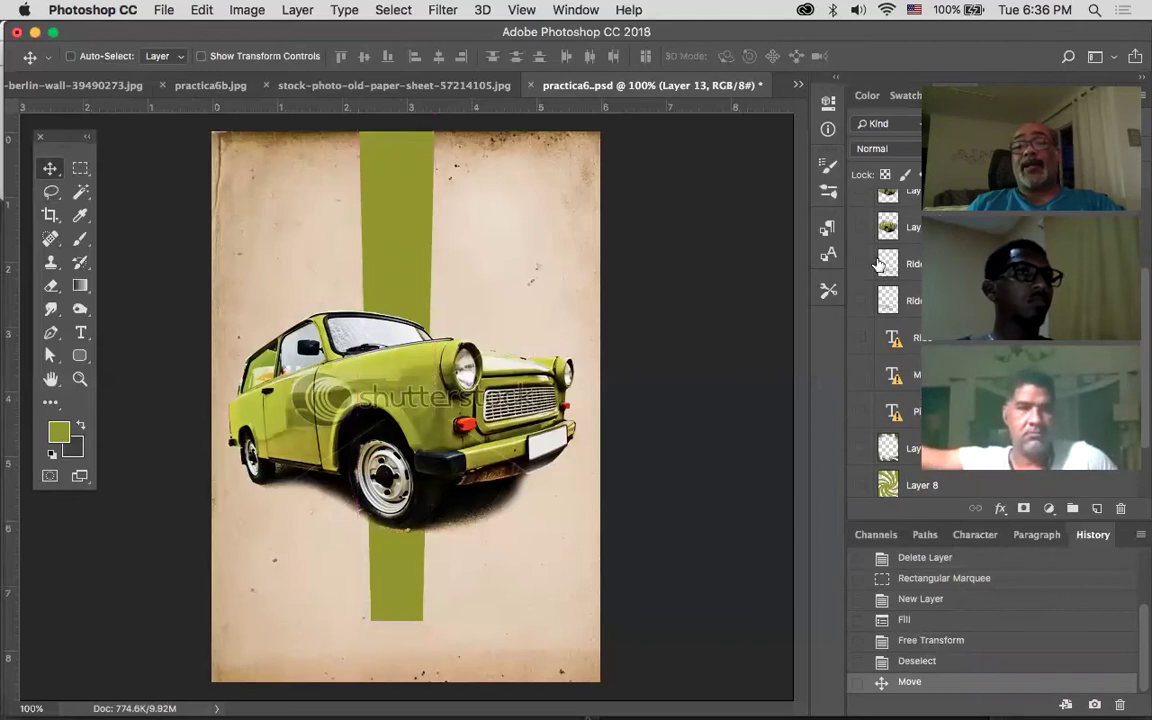
scroll(875, 250, up, 3)
click(857, 228)
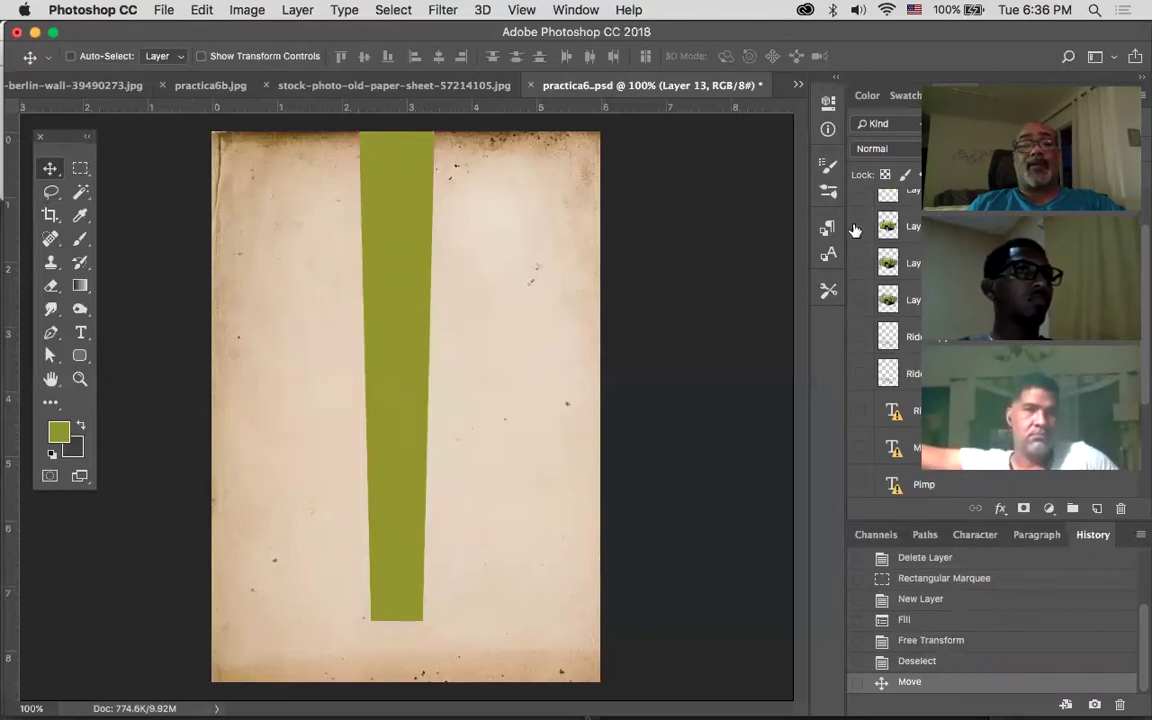
drag(401, 520, 411, 432)
Duplicate the stripe layer and turn the copy upside down by 180 degrees with Free Transform
drag(928, 481, 1097, 508)
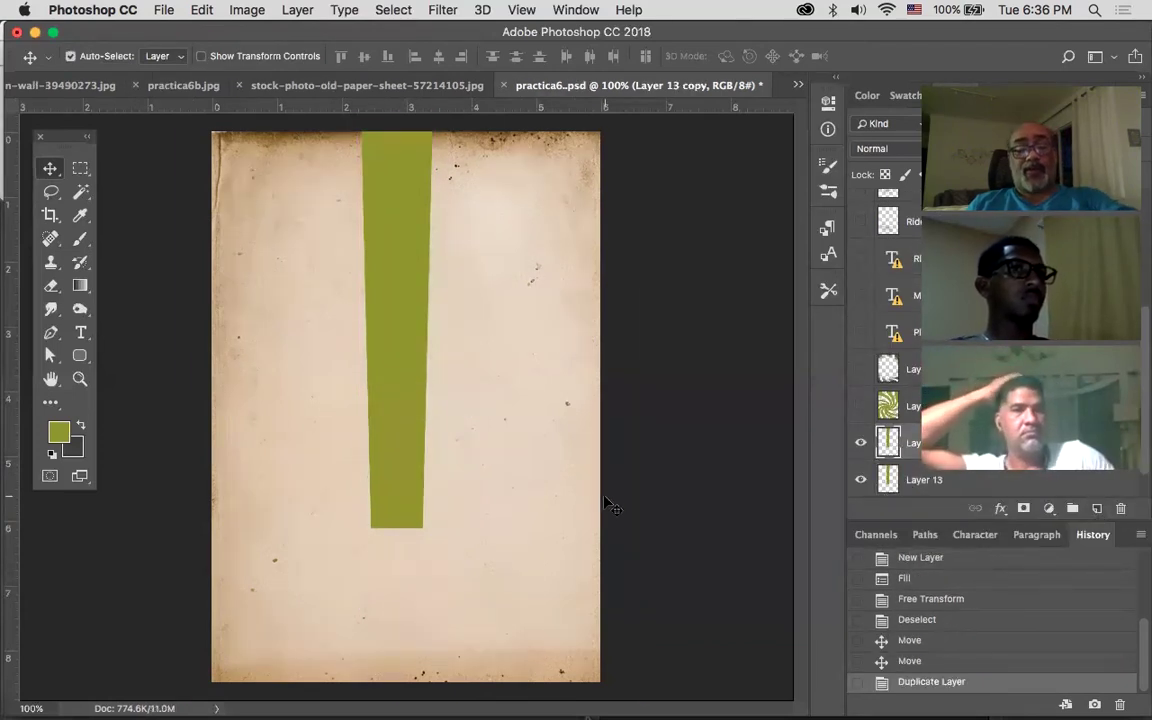
key(super+t)
drag(561, 477, 388, 200)
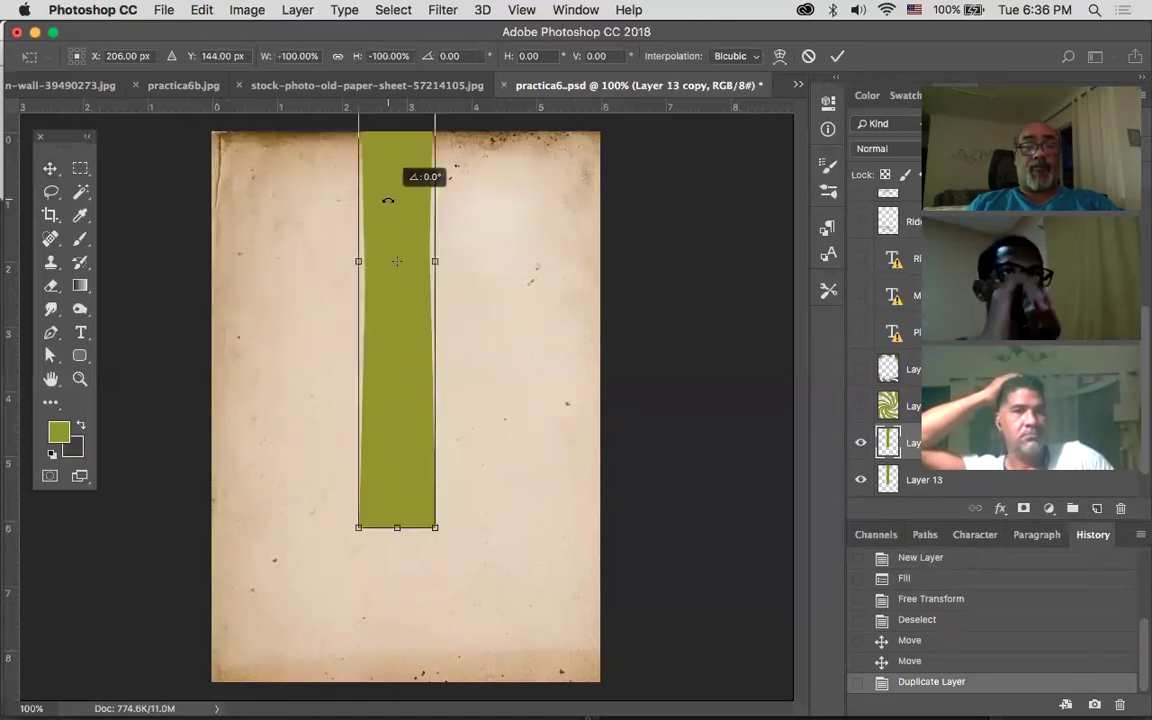
key(Return)
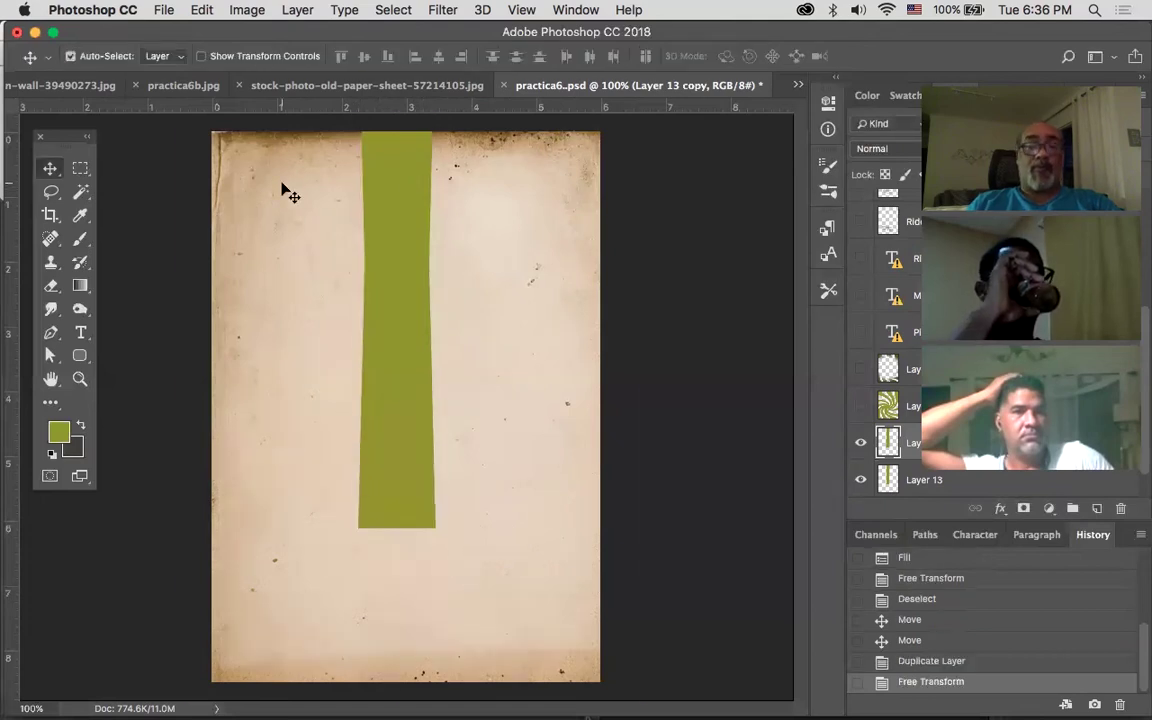
Move the upside-down stripe copy down the poster so its narrow end meets the original stripe's narrow end
drag(391, 185, 563, 515)
key(Left)
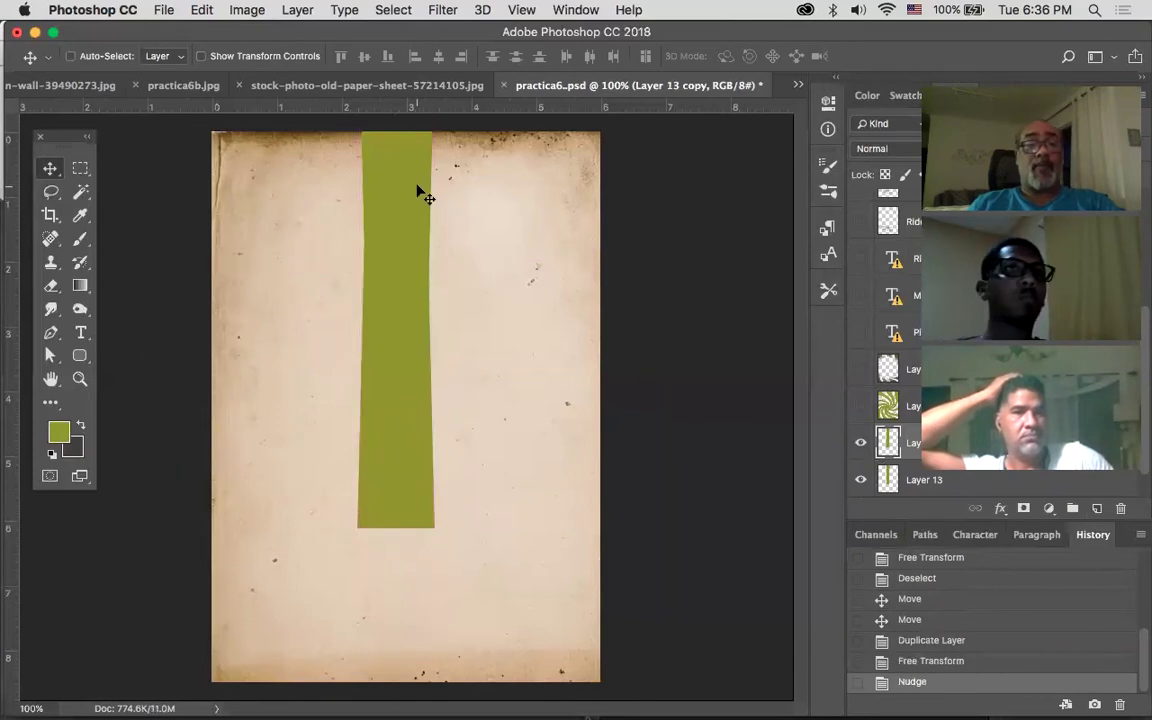
drag(407, 194, 384, 571)
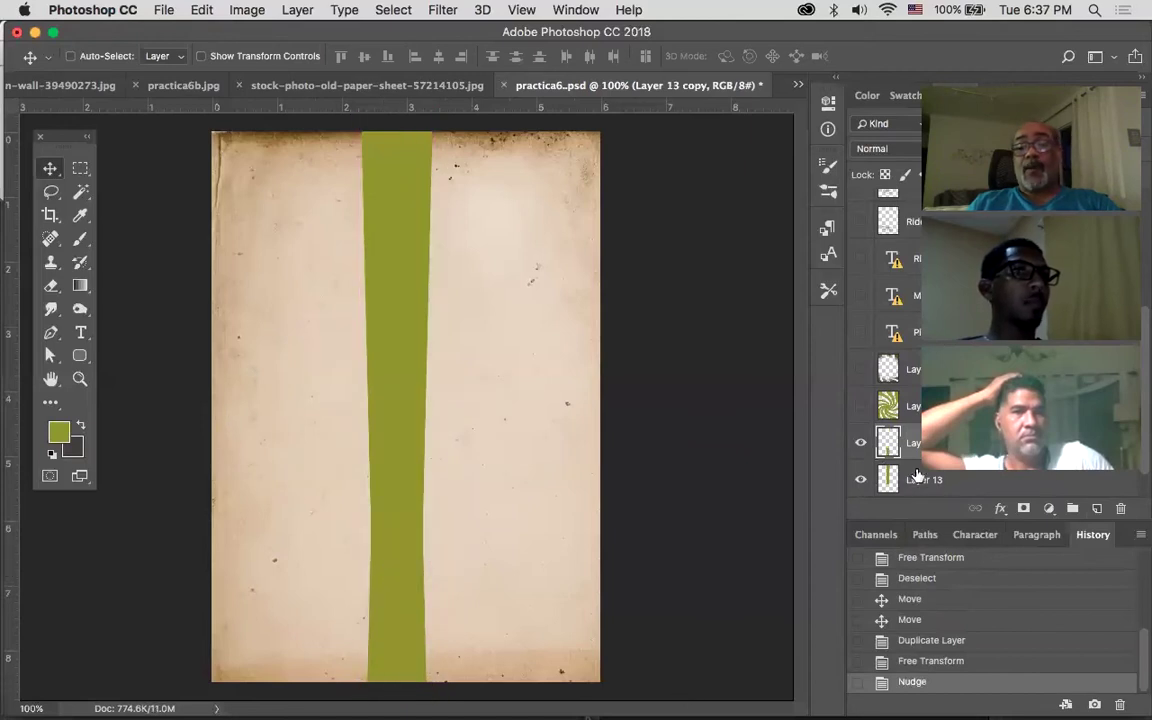
Duplicate Layer 13 and its copy together and rotate the new pair 90 degrees to form a green cross
click(950, 498)
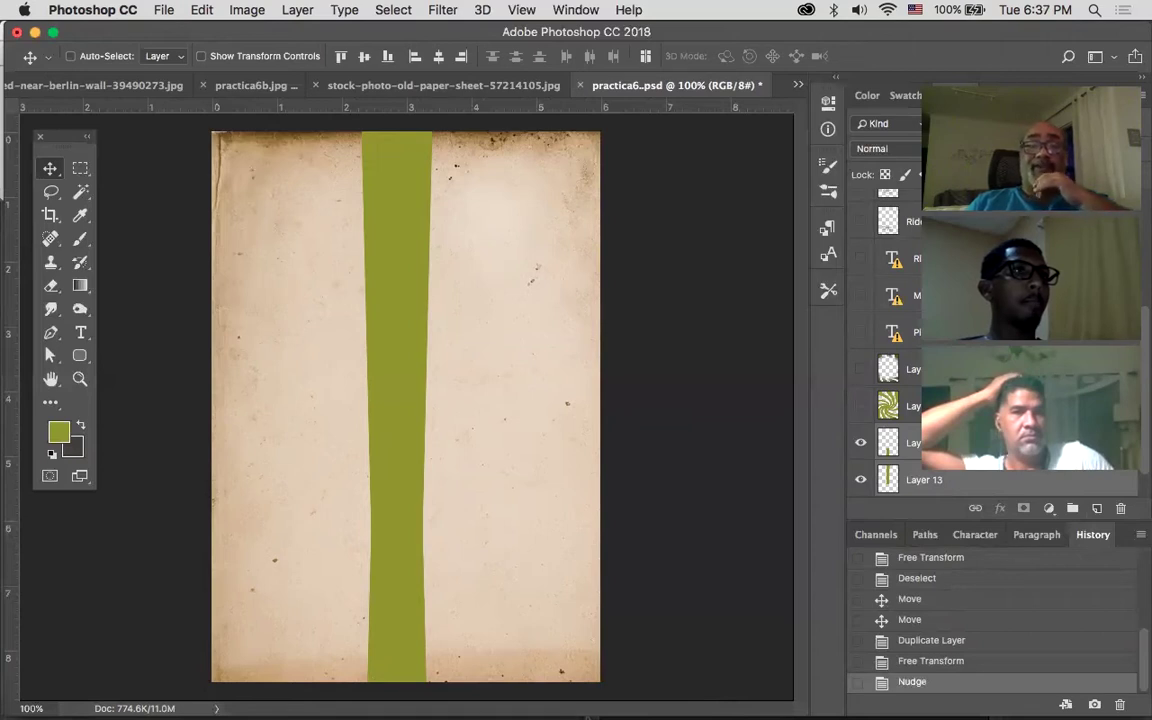
drag(922, 480, 1097, 508)
key(ctrl+t)
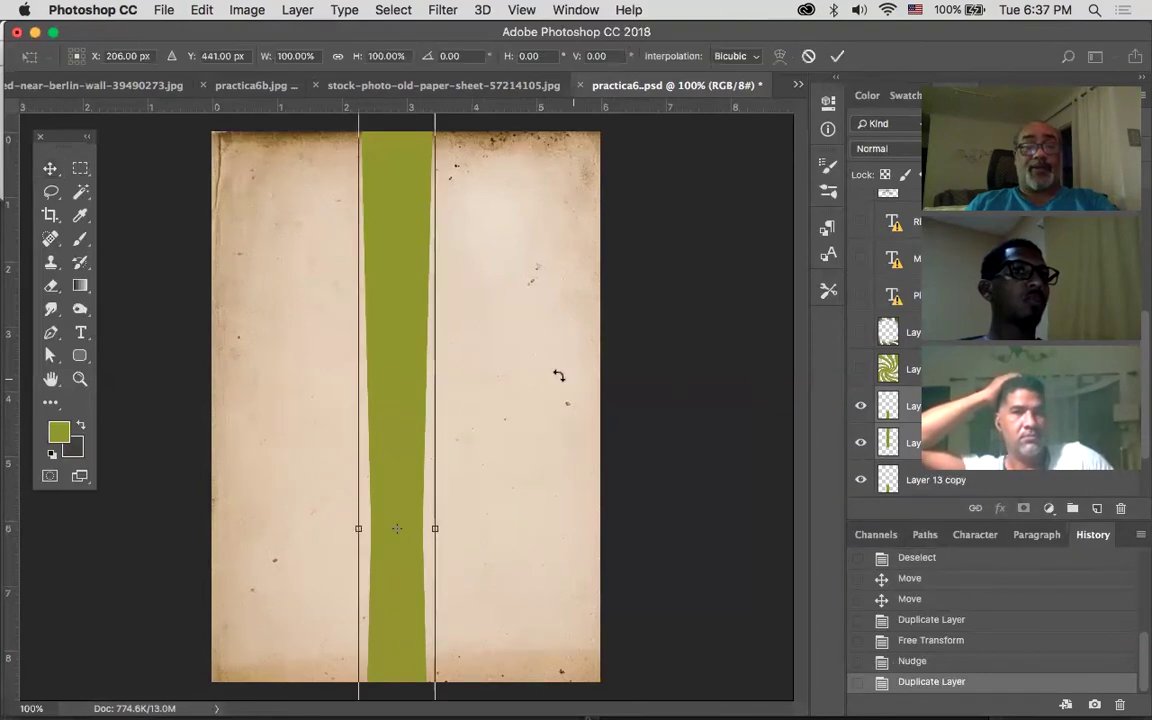
alt+click(488, 350)
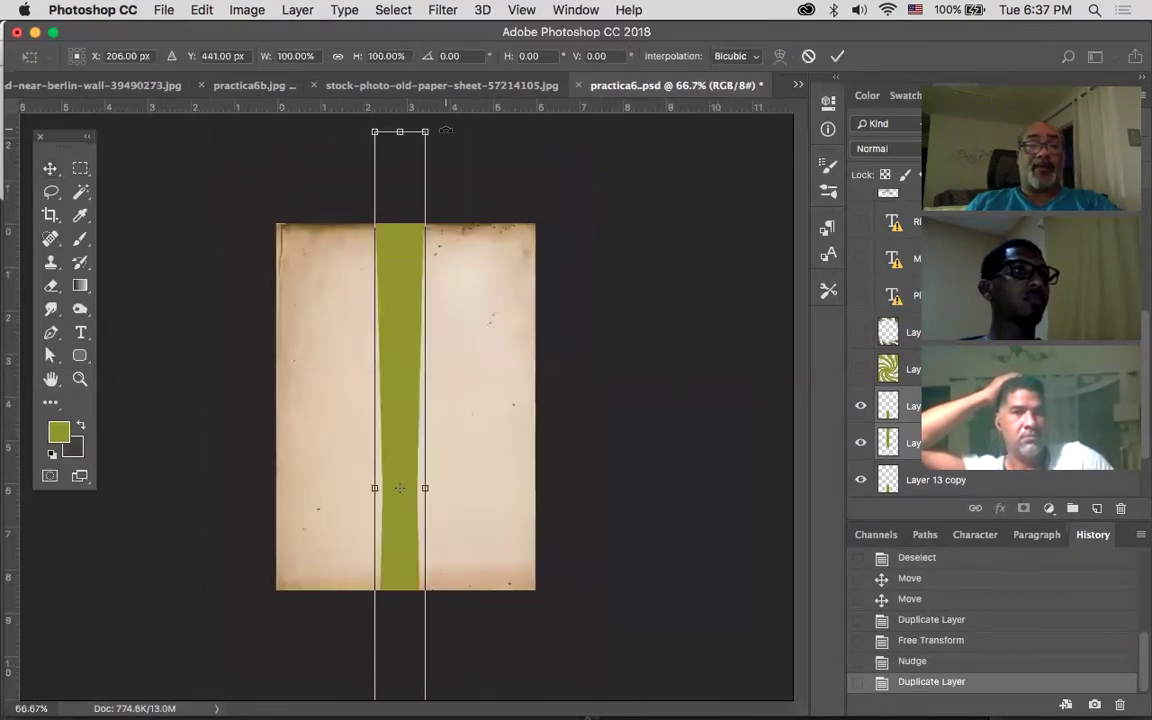
drag(446, 131, 705, 546)
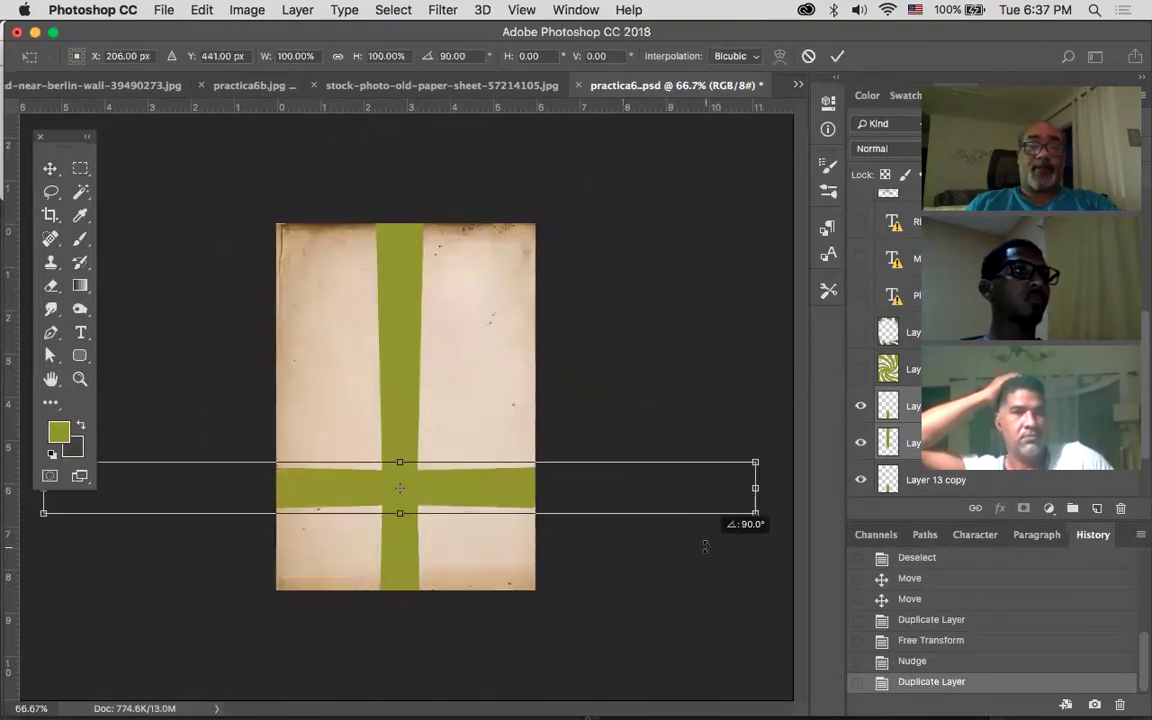
key(Return)
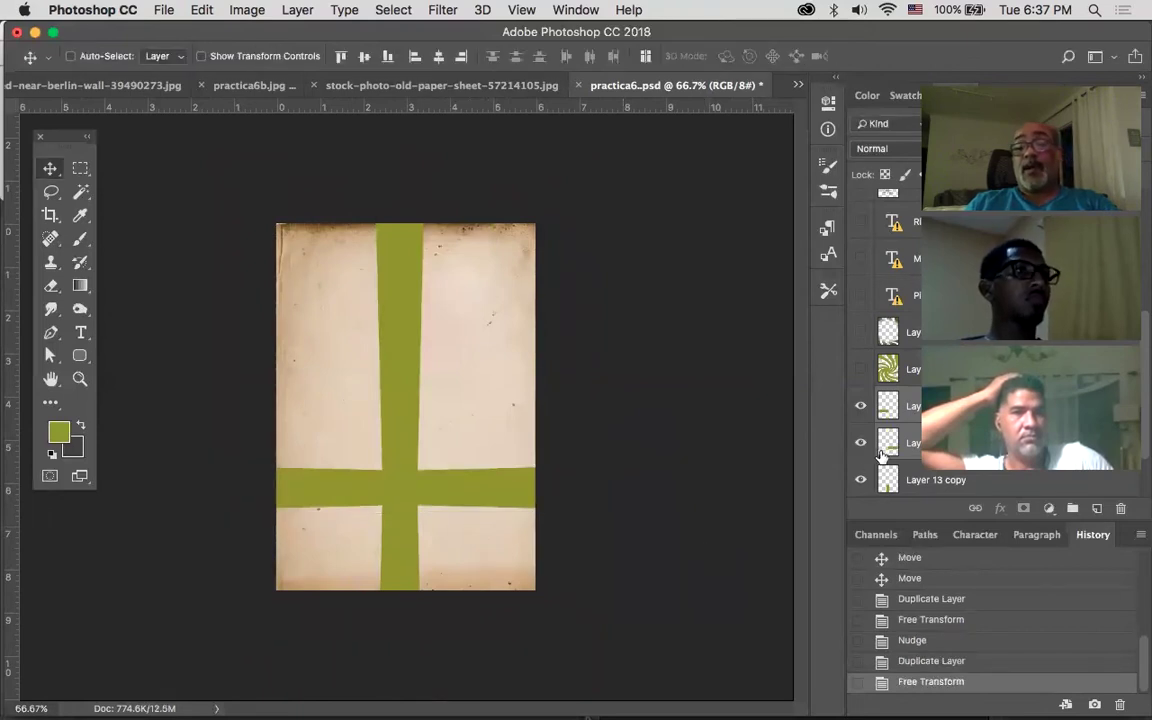
Select all four stripe layers and move the green cross to the centre of the poster
scroll(882, 455, down, 3)
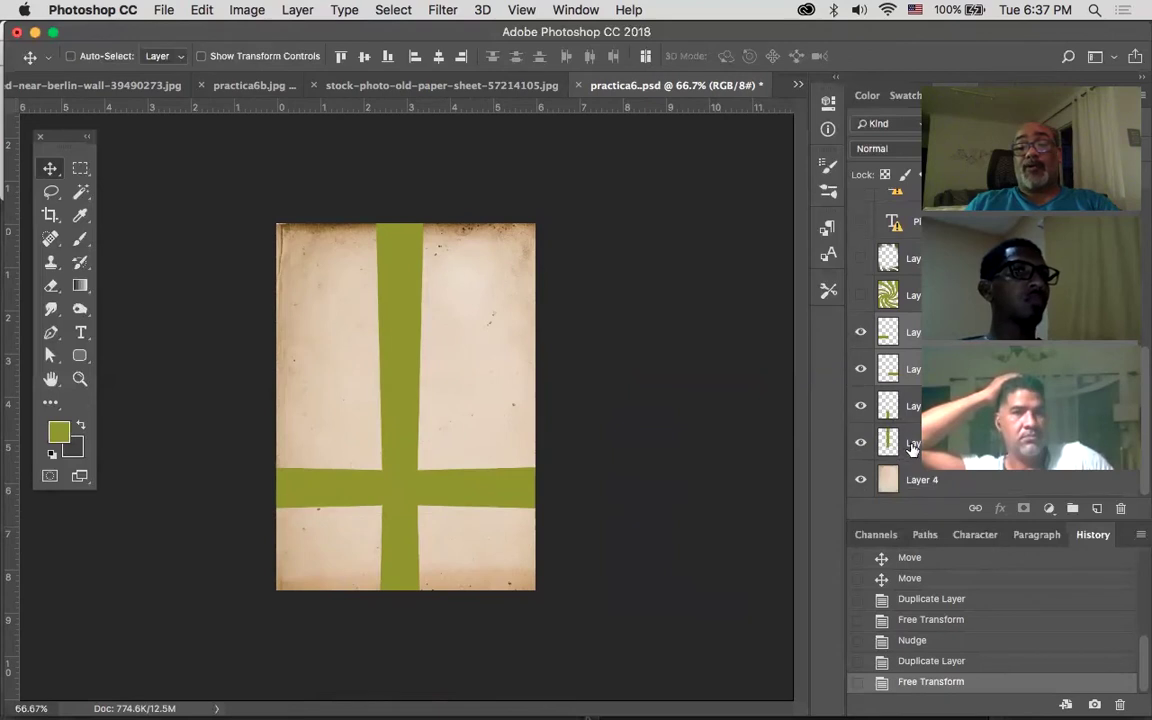
click(905, 333)
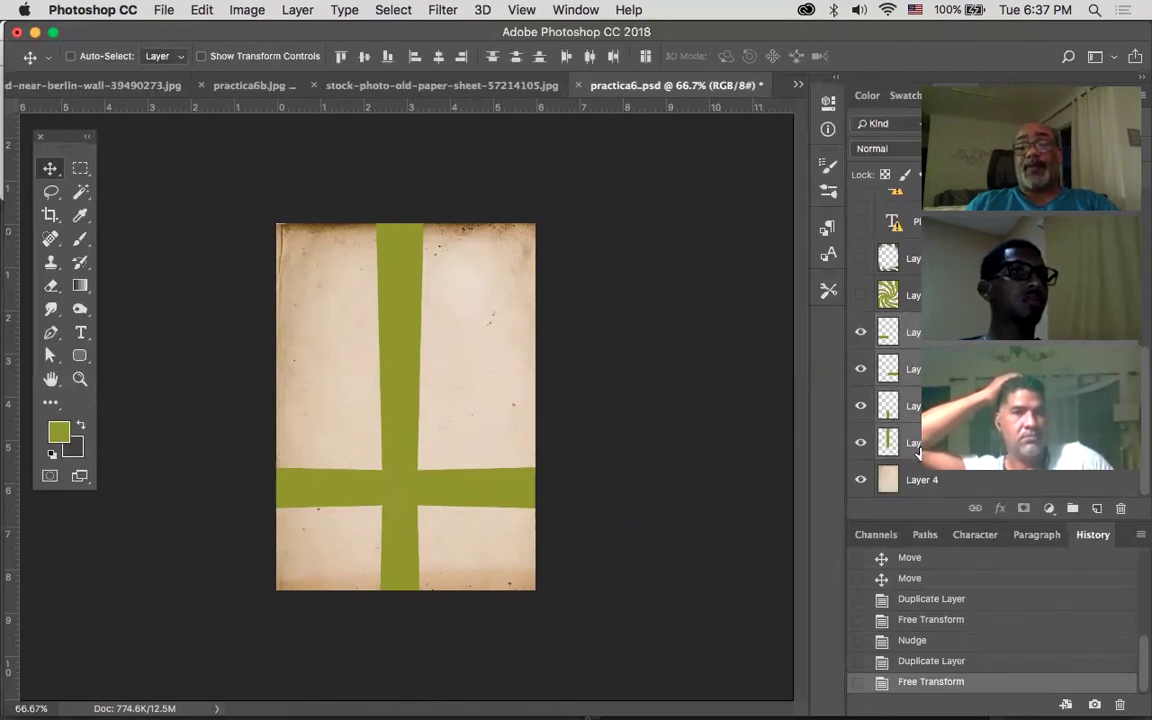
drag(390, 479, 396, 423)
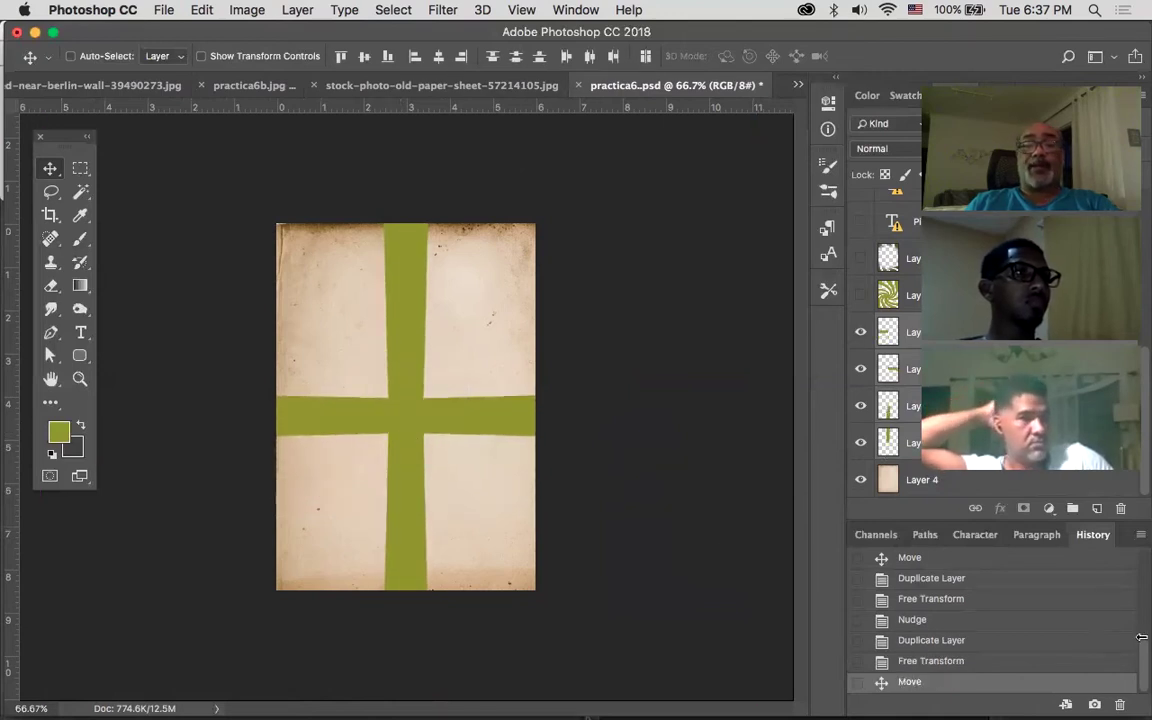
Duplicate the four stripe layers and rotate the copies about 45 degrees to make an eight-ray burst
drag(990, 440, 1095, 512)
key(super+t)
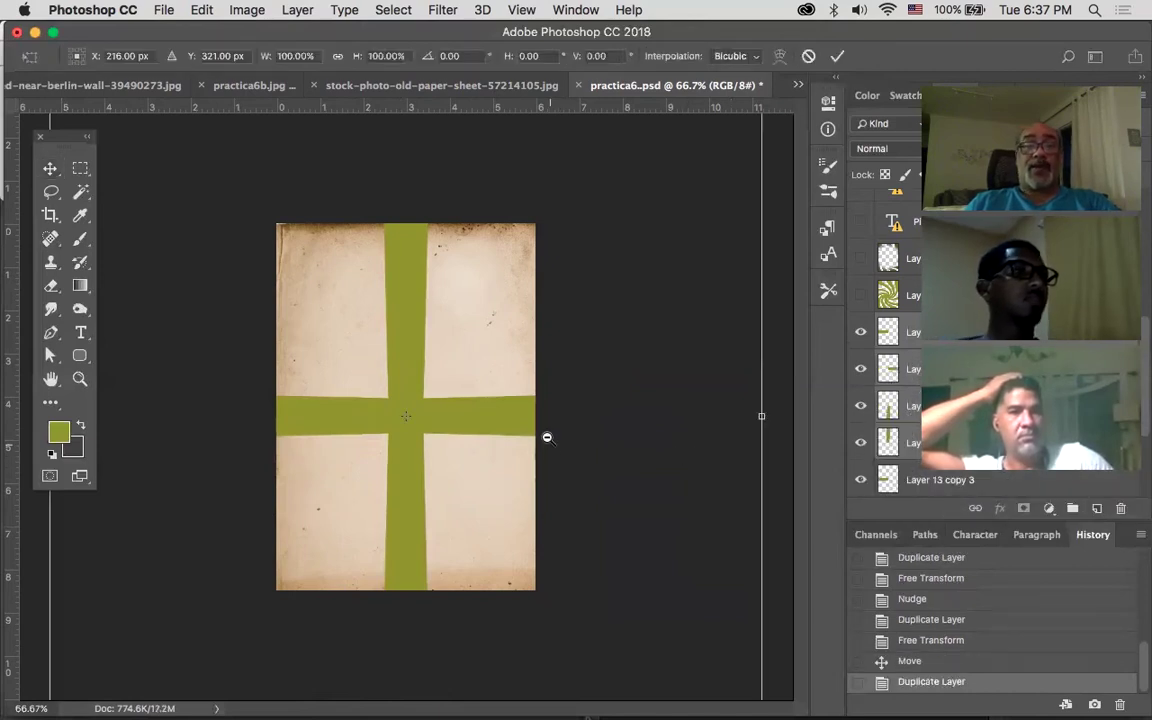
alt+click(547, 437)
drag(716, 158, 439, 43)
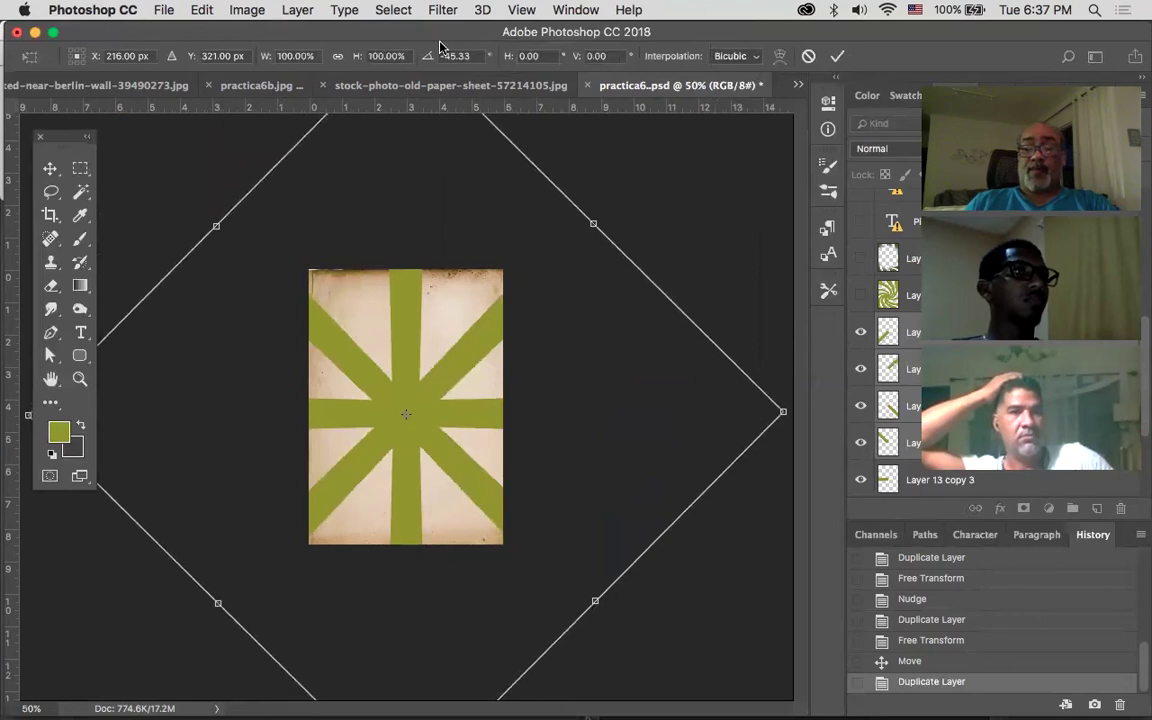
key(Return)
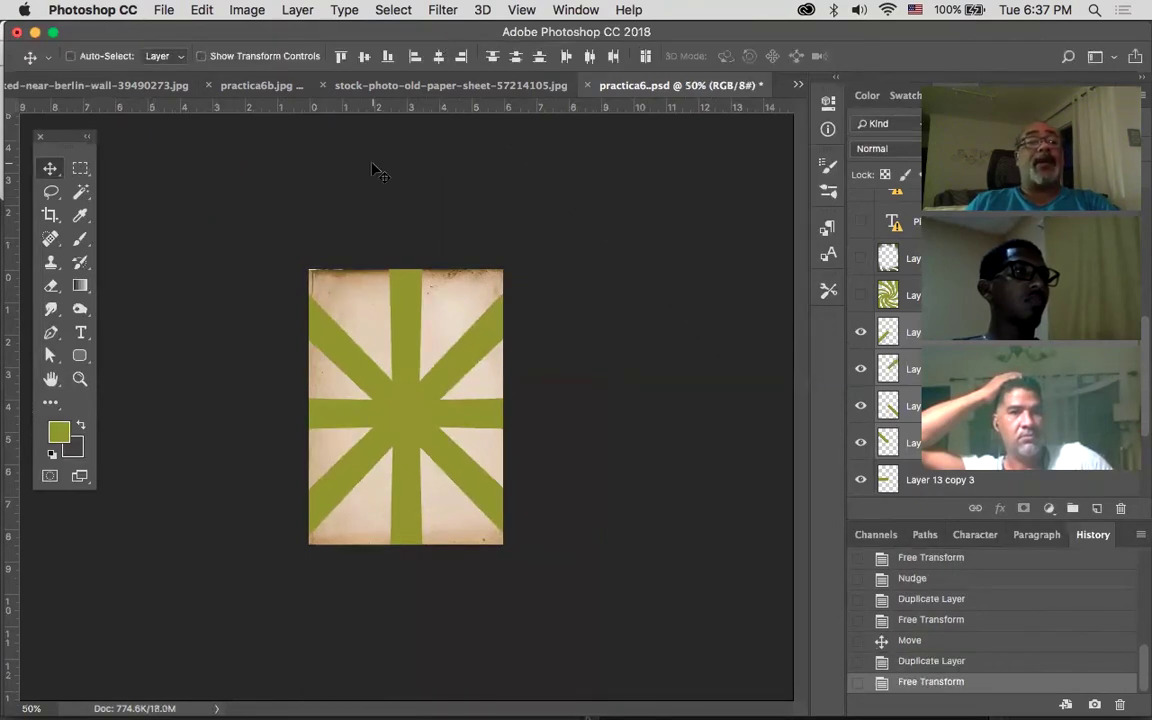
Review practica6b.jpg, the original car photo and the finished "Pimp my ride" poster as references, and return to practica6..psd
click(263, 90)
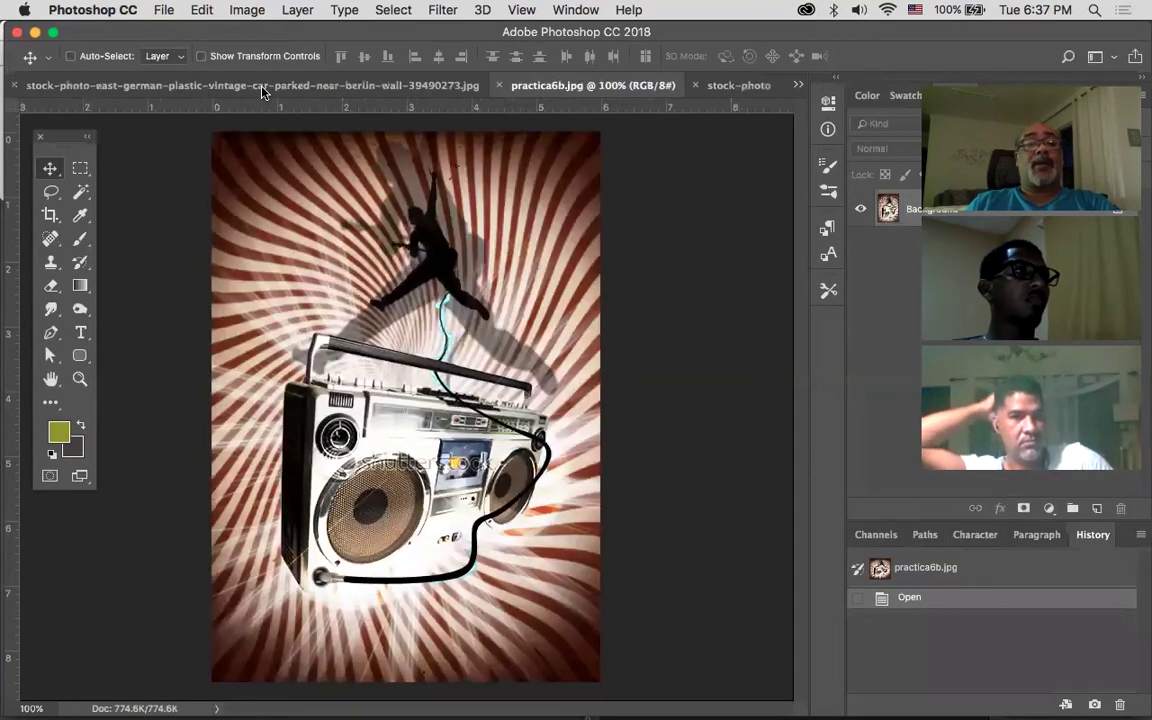
click(264, 90)
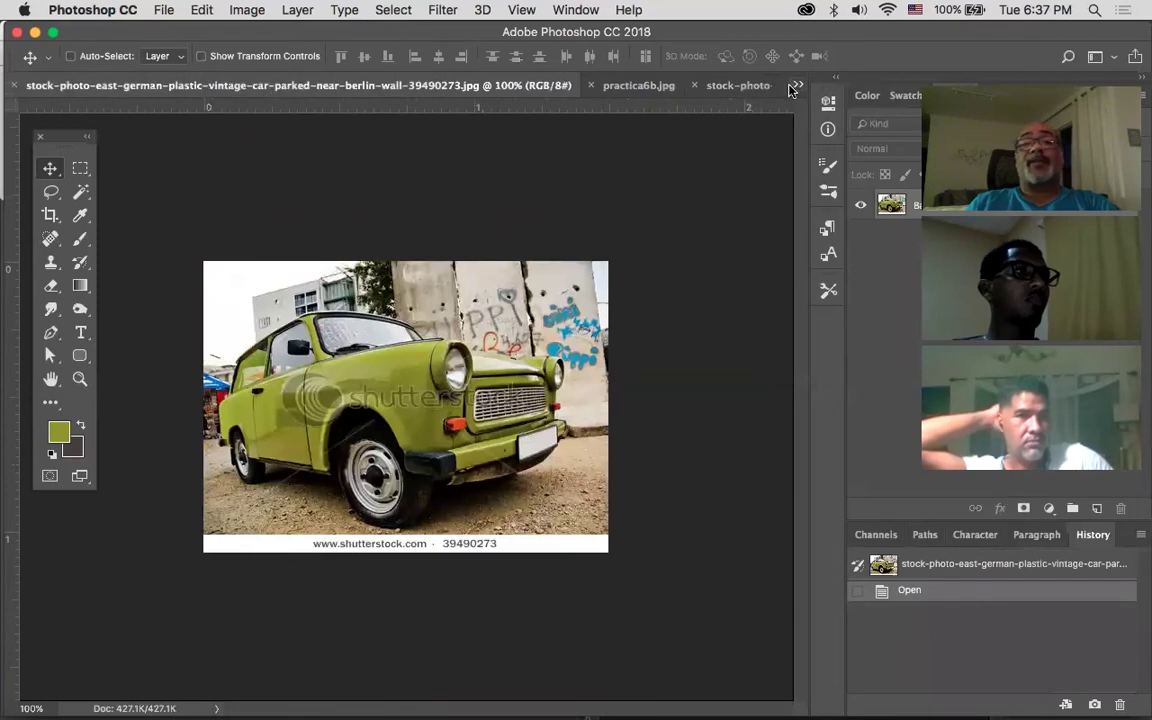
click(646, 89)
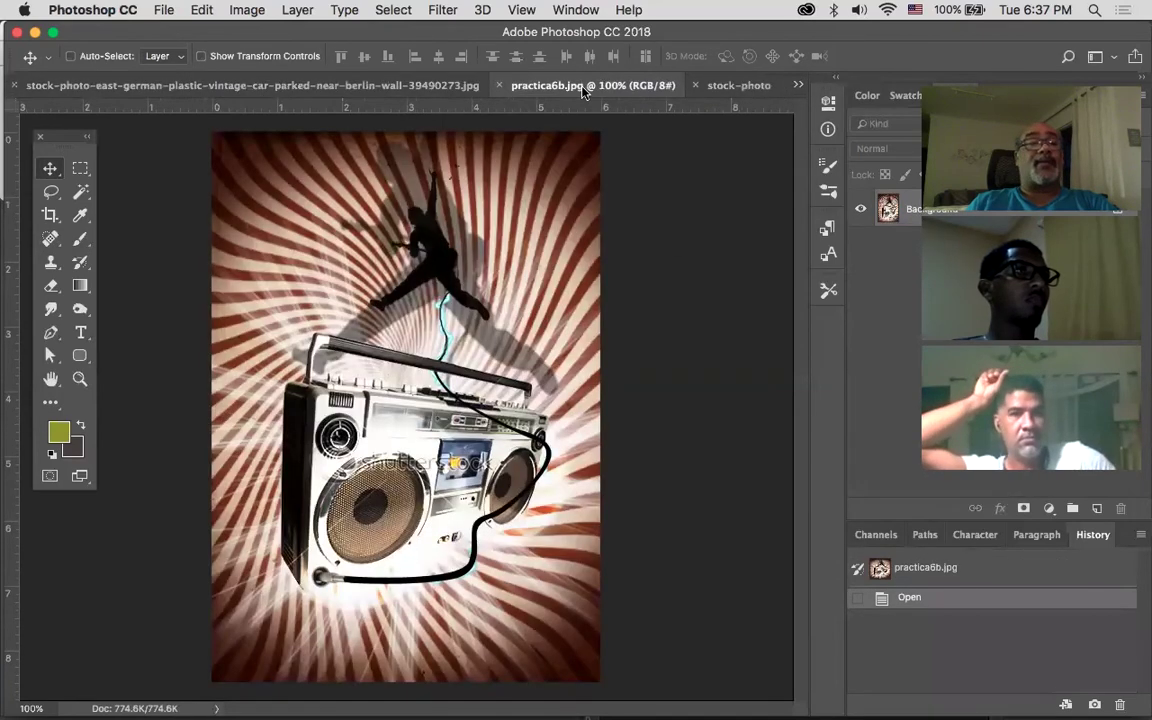
click(798, 86)
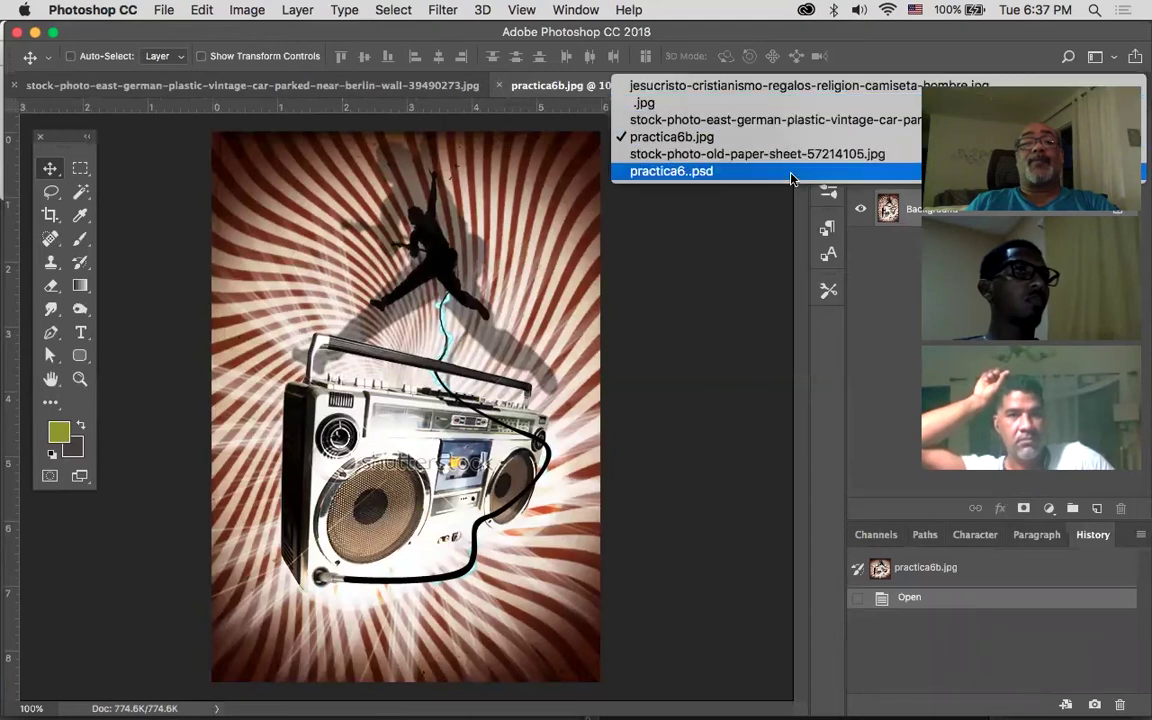
click(776, 104)
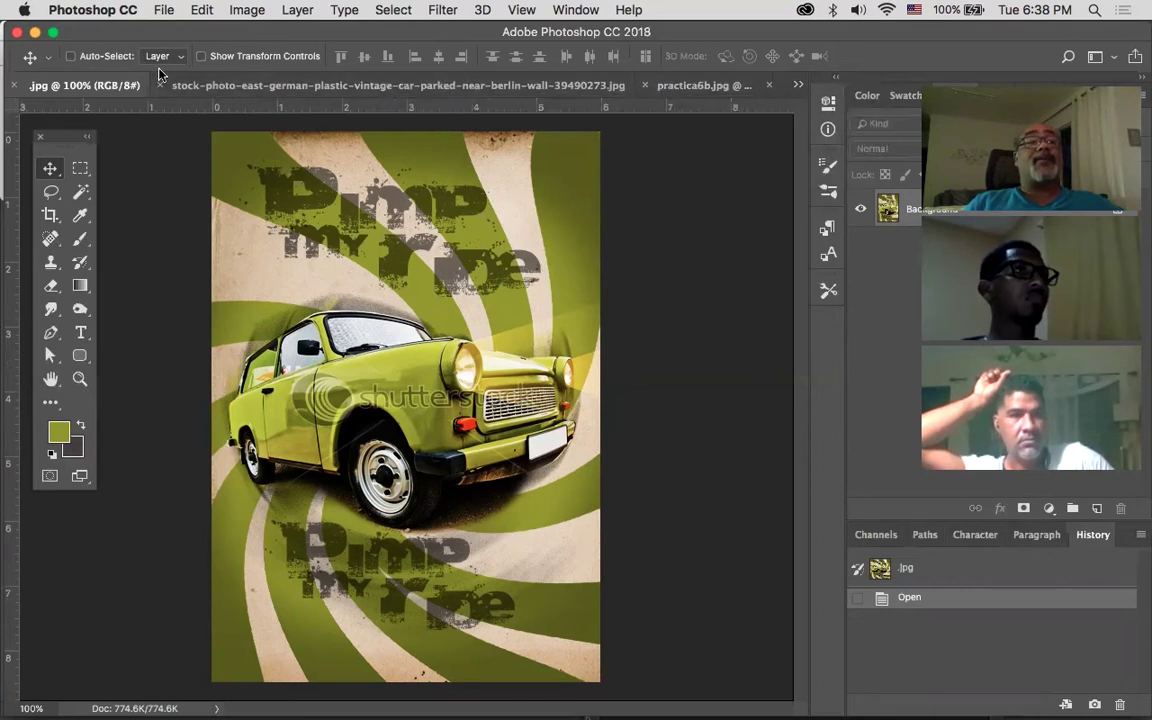
click(798, 86)
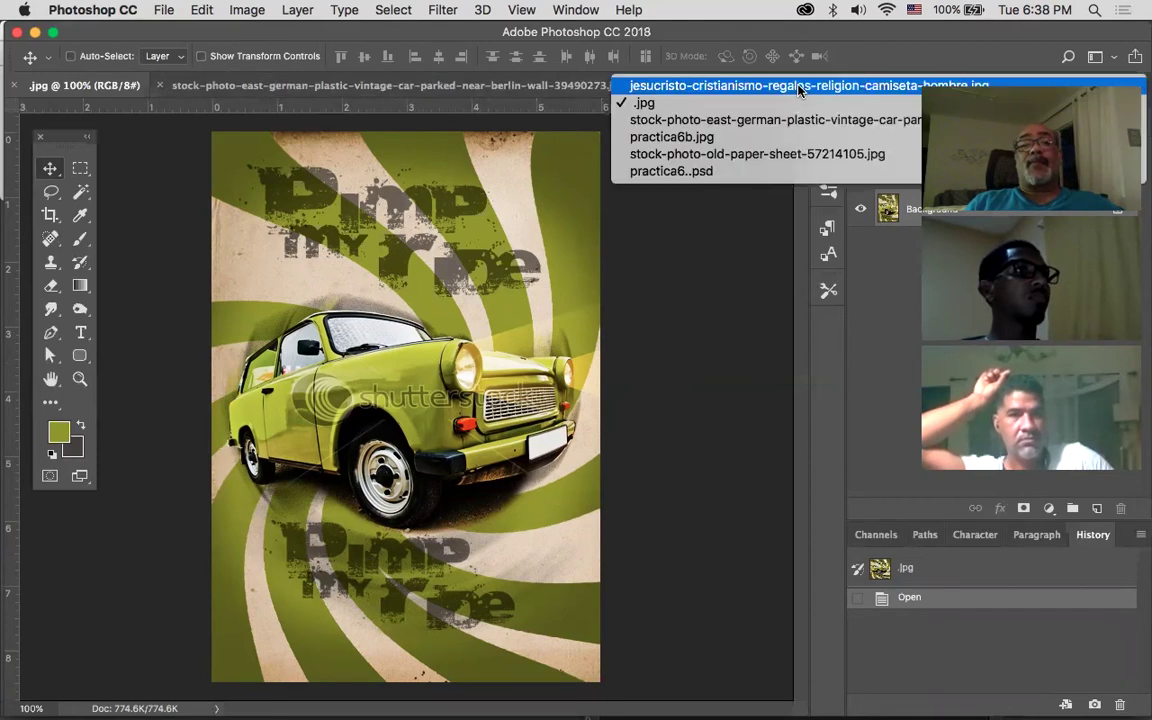
click(789, 171)
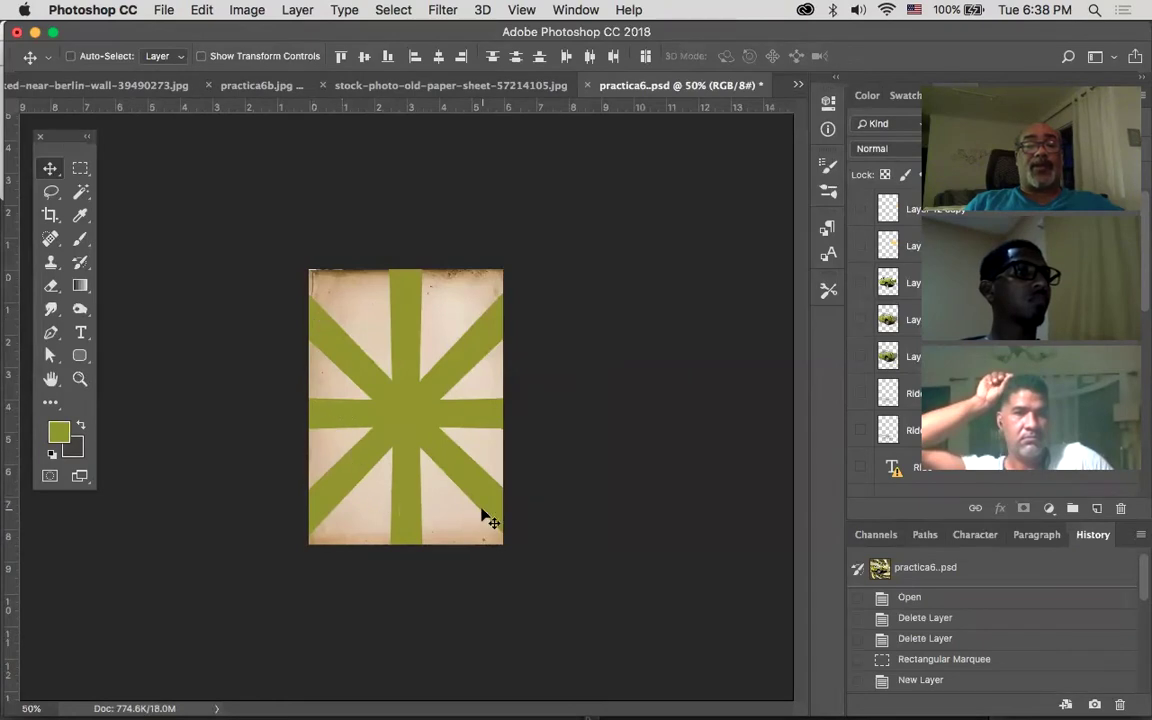
Duplicate all eight stripe layers, from Layer 13 copy 7 to Layer 13, and rotate the copies into the gaps between the existing rays
scroll(880, 370, down, 5)
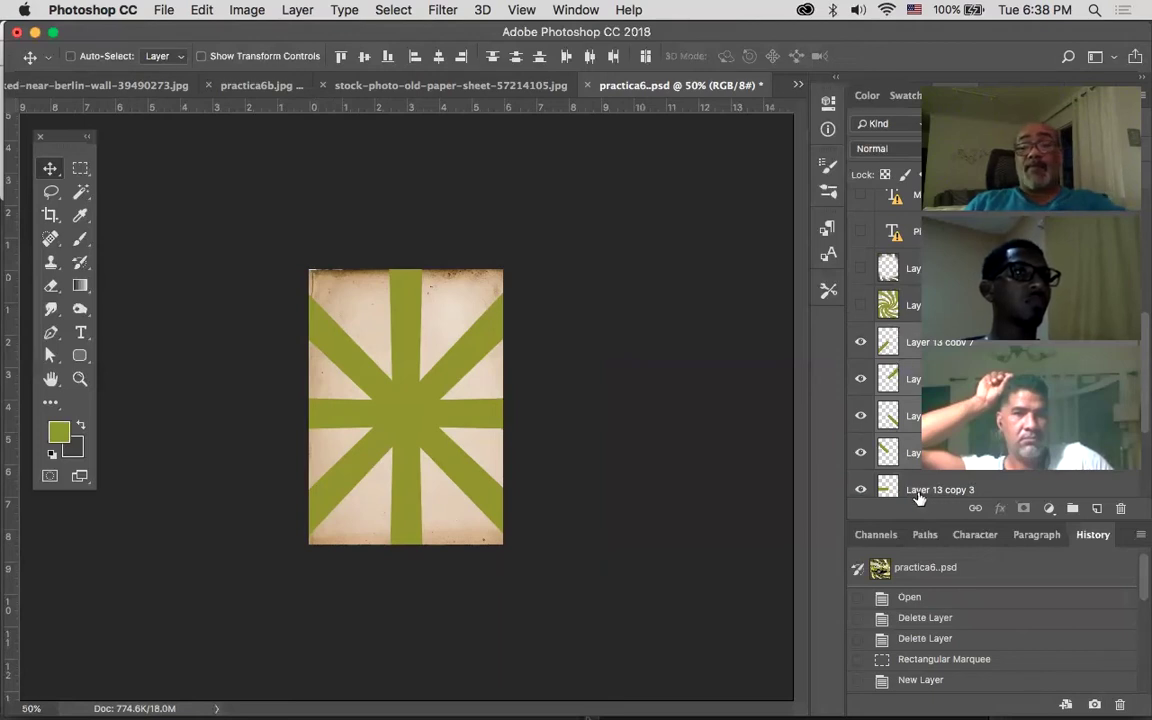
scroll(890, 408, down, 2)
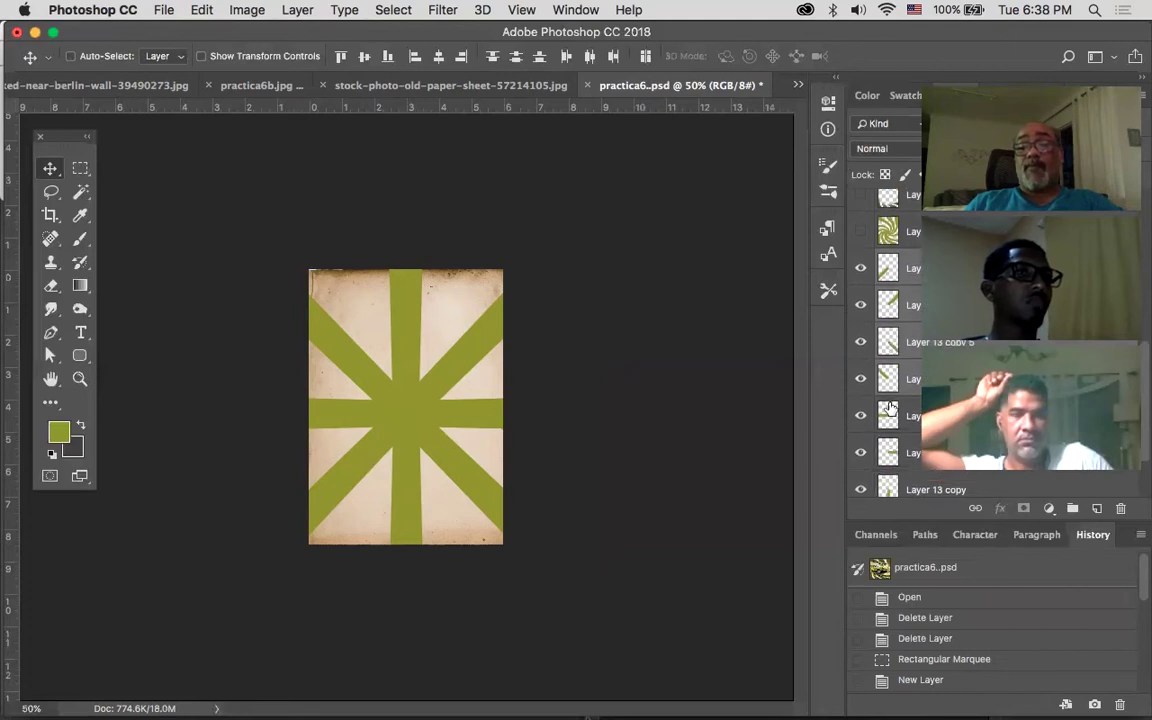
click(913, 268)
scroll(906, 400, down, 2)
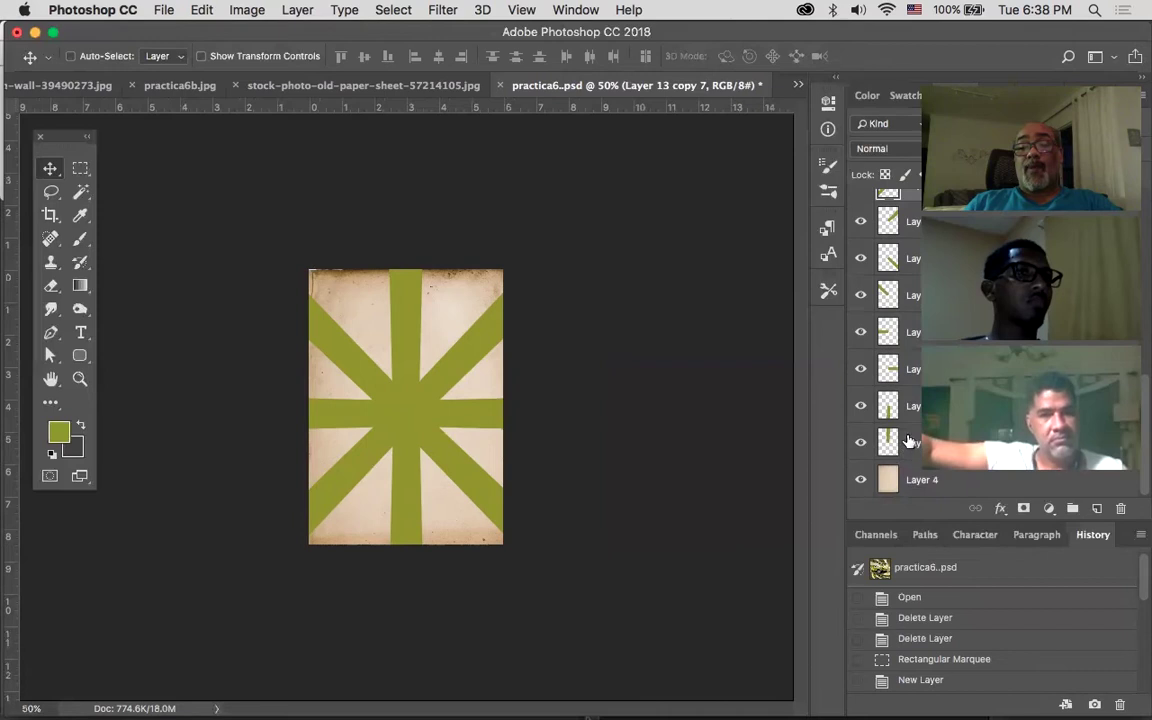
shift+click(912, 442)
drag(915, 445, 1096, 506)
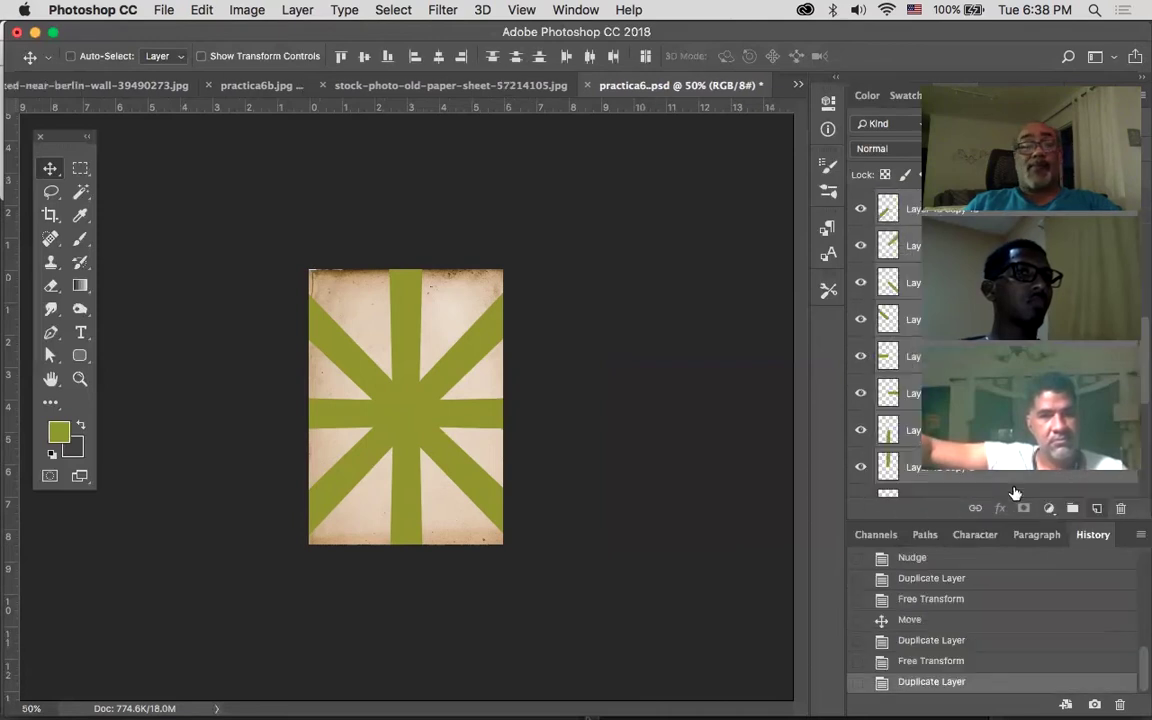
key(super+t)
drag(706, 265, 676, 131)
key(Return)
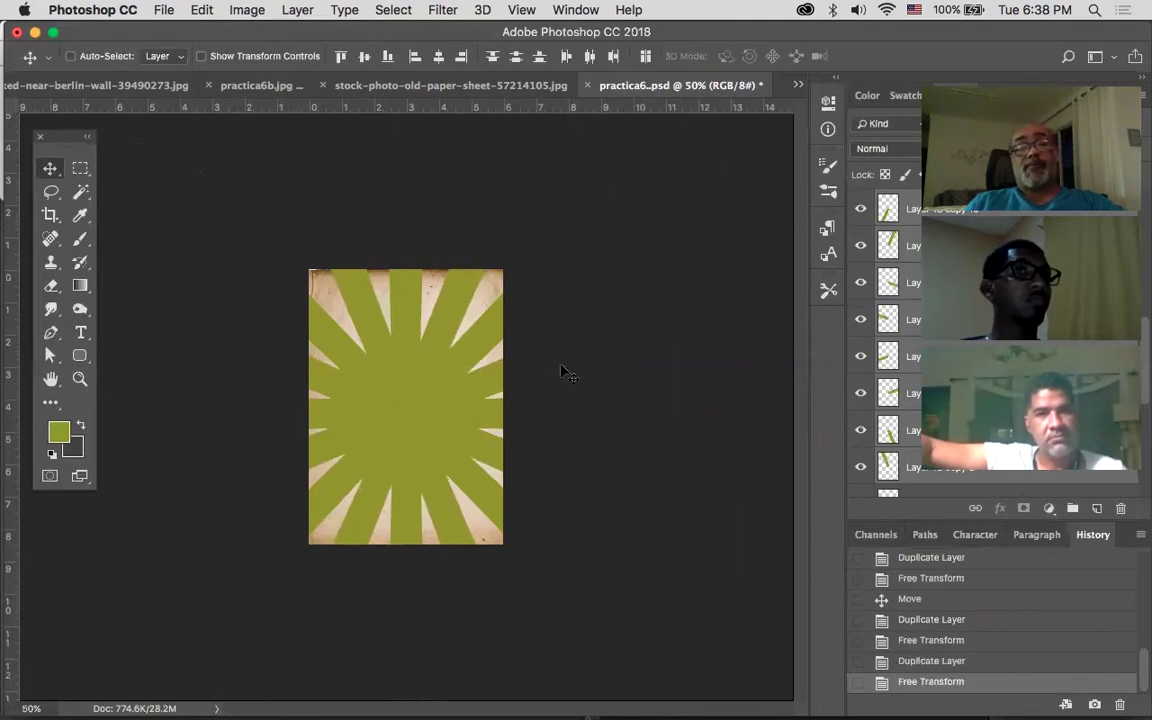
Collect all the green stripe layers into one group directly above the paper texture on Layer 4
key(super+space)
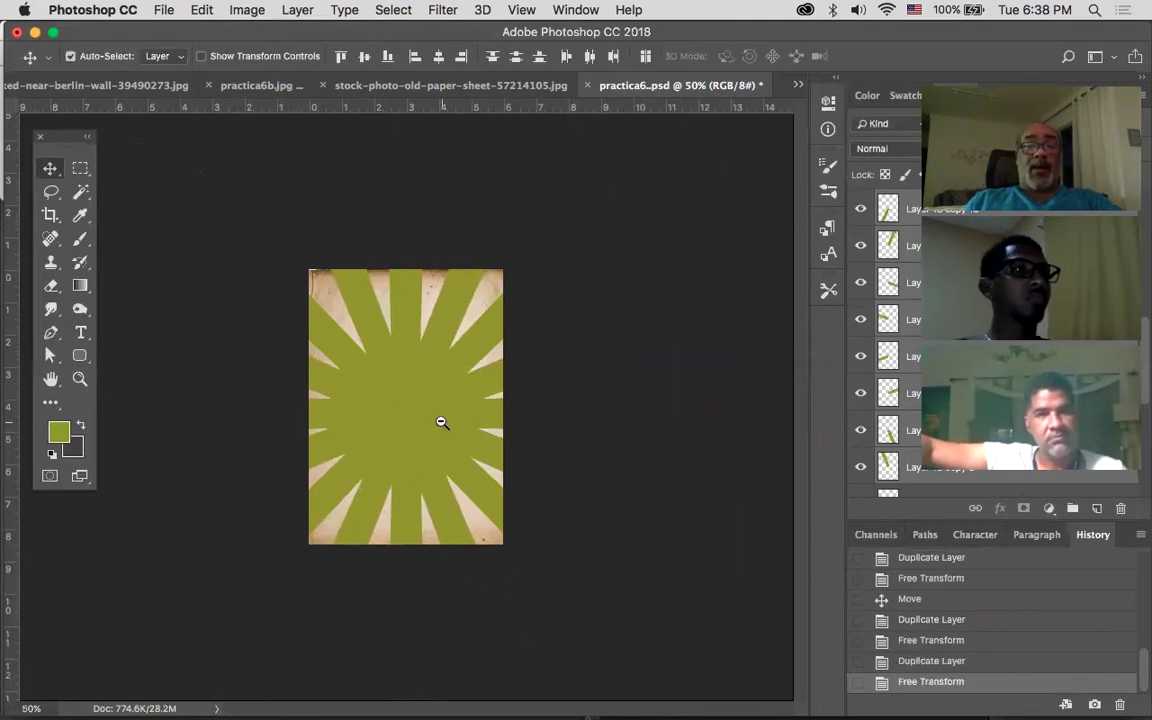
alt+click(441, 422)
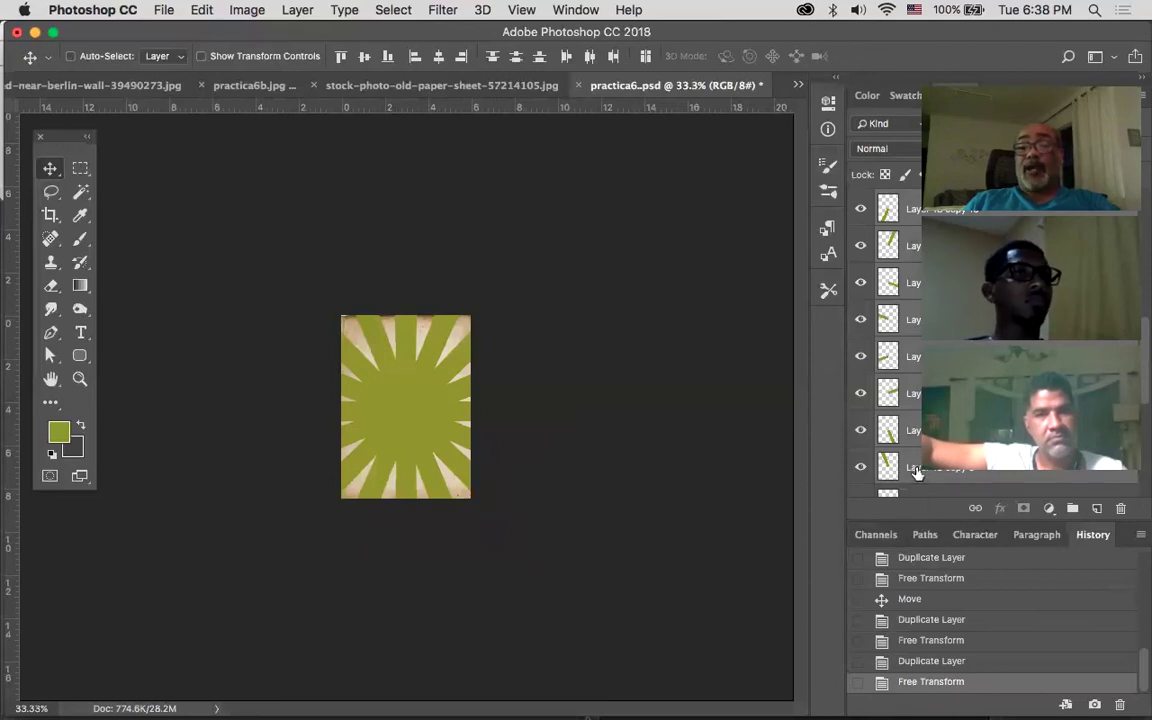
scroll(910, 440, down, 5)
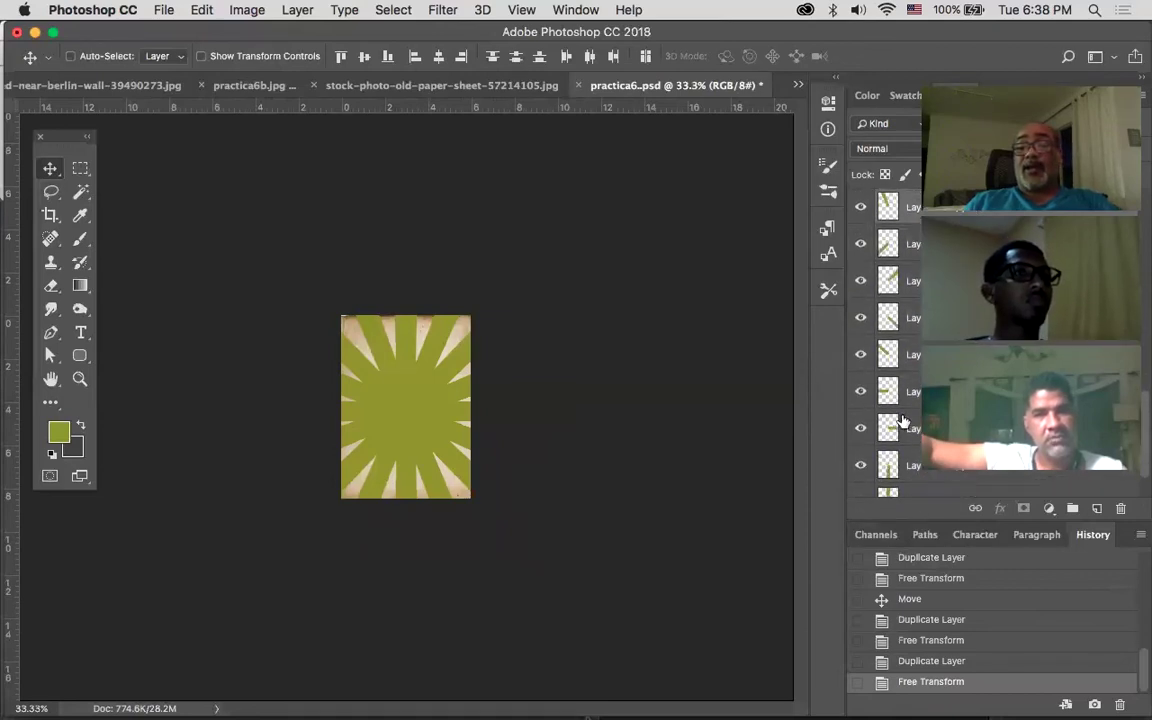
scroll(903, 420, down, 2)
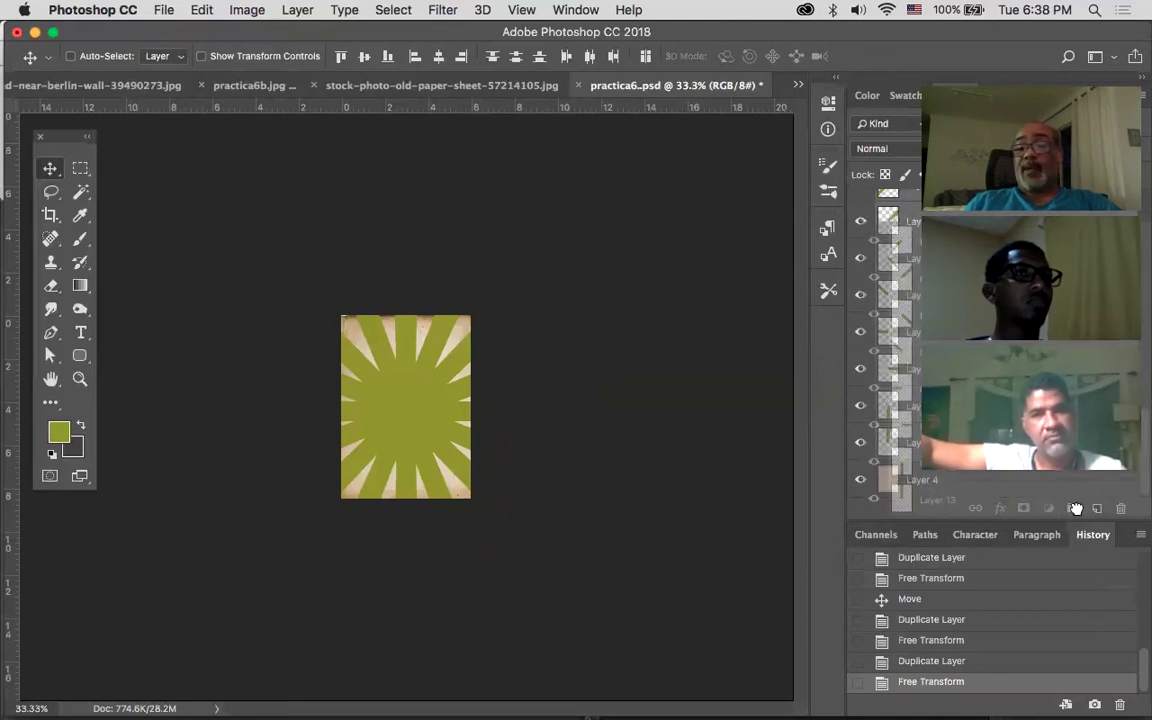
key(super+g)
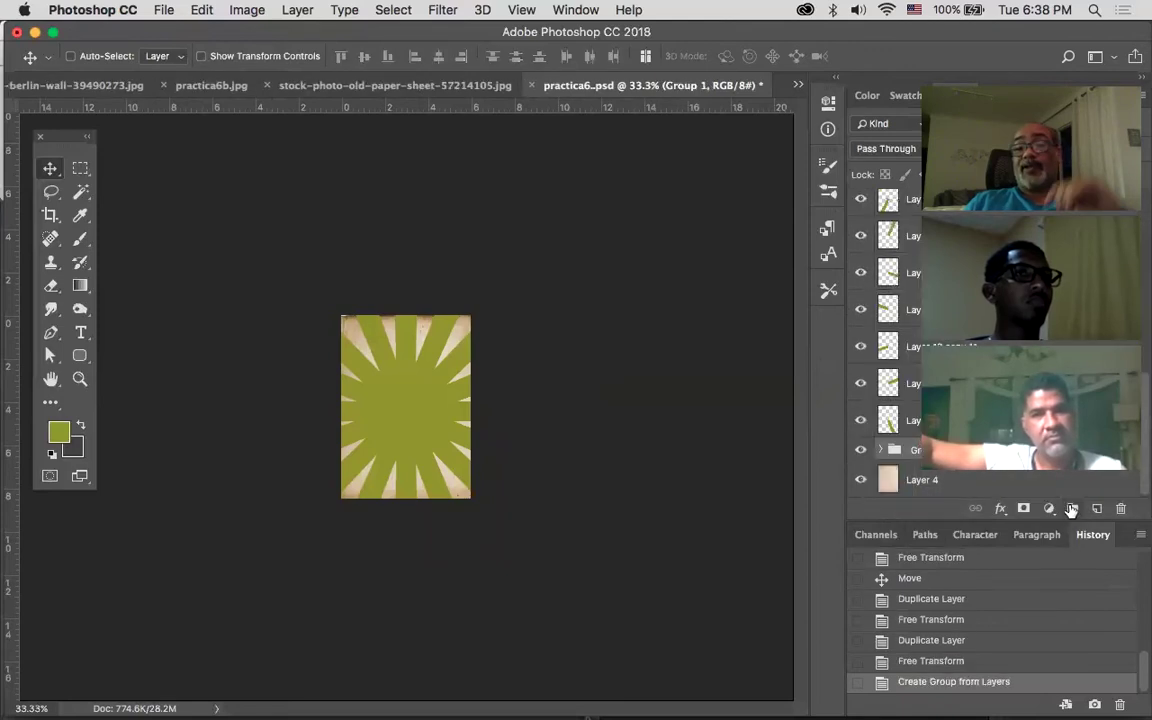
click(905, 421)
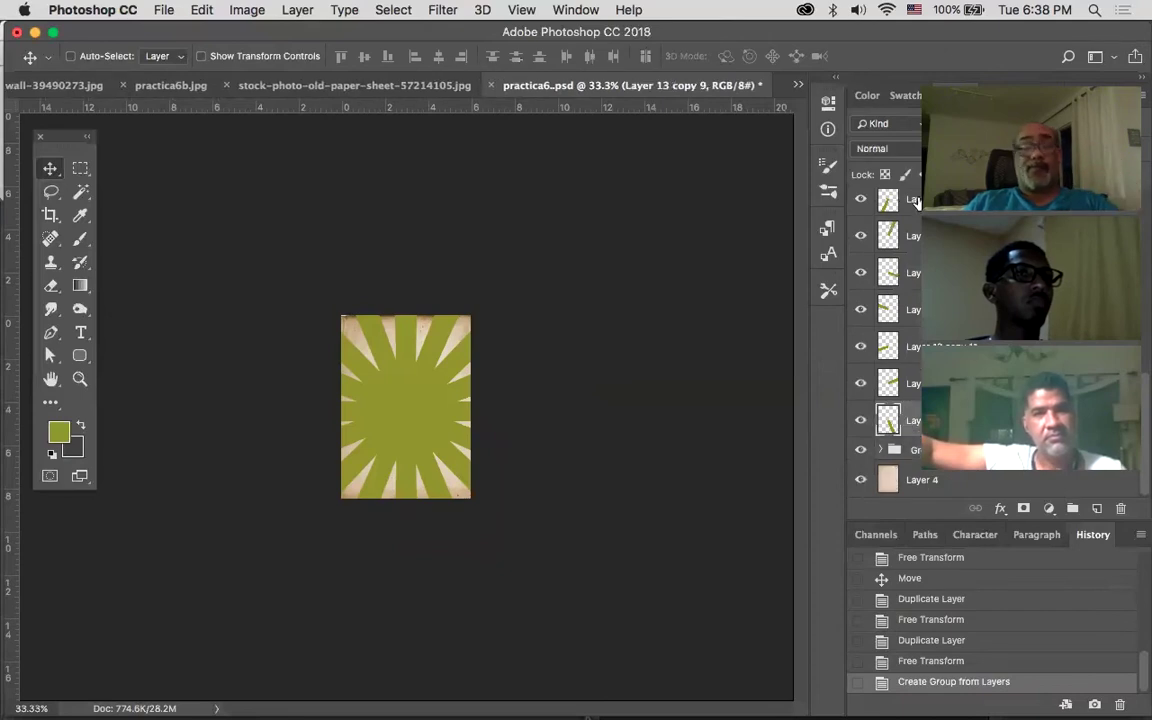
shift+click(916, 200)
drag(889, 432, 914, 452)
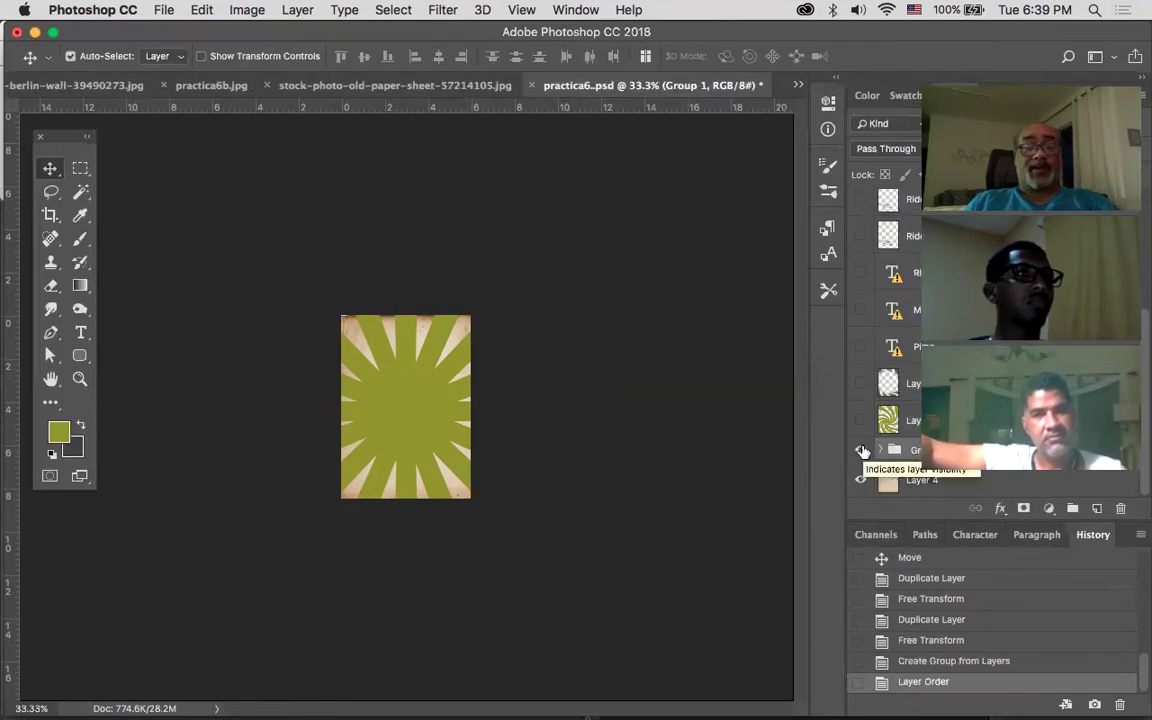
Scale the stripe group down with Free Transform so more paper shows between the rays
key(super+t)
drag(583, 233, 490, 267)
key(Return)
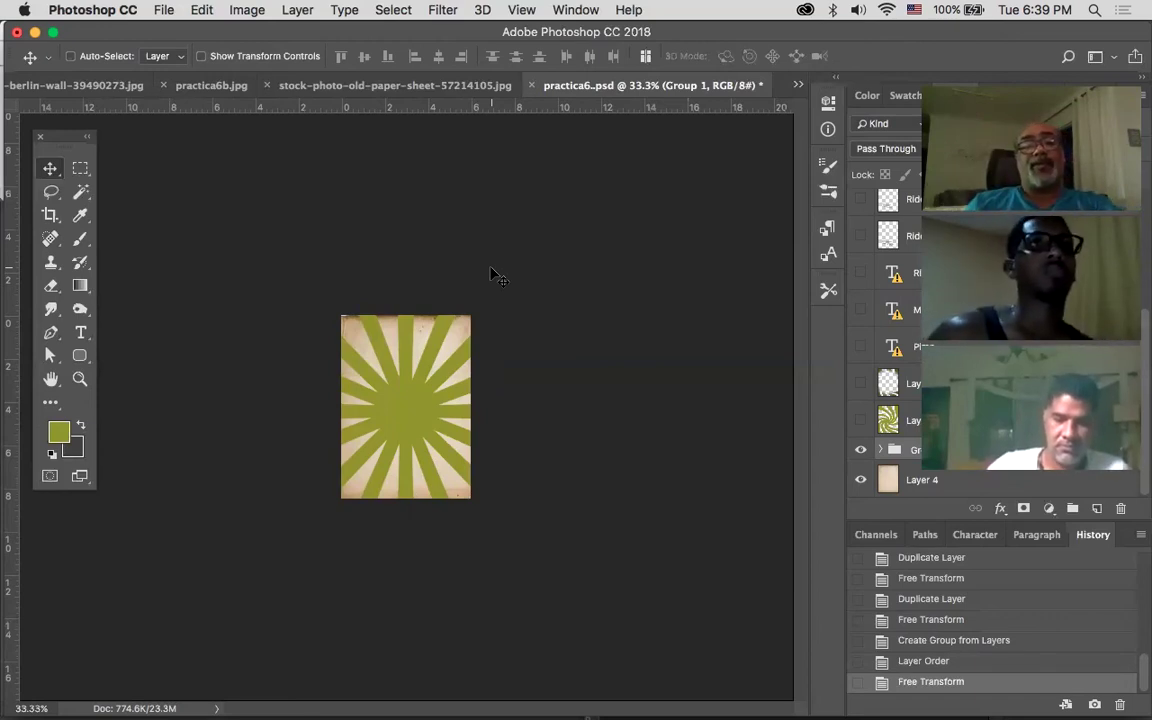
Duplicate Group 1, keep the original hidden as a backup and merge the copy into a single layer
key(super+equal)
key(super+equal)
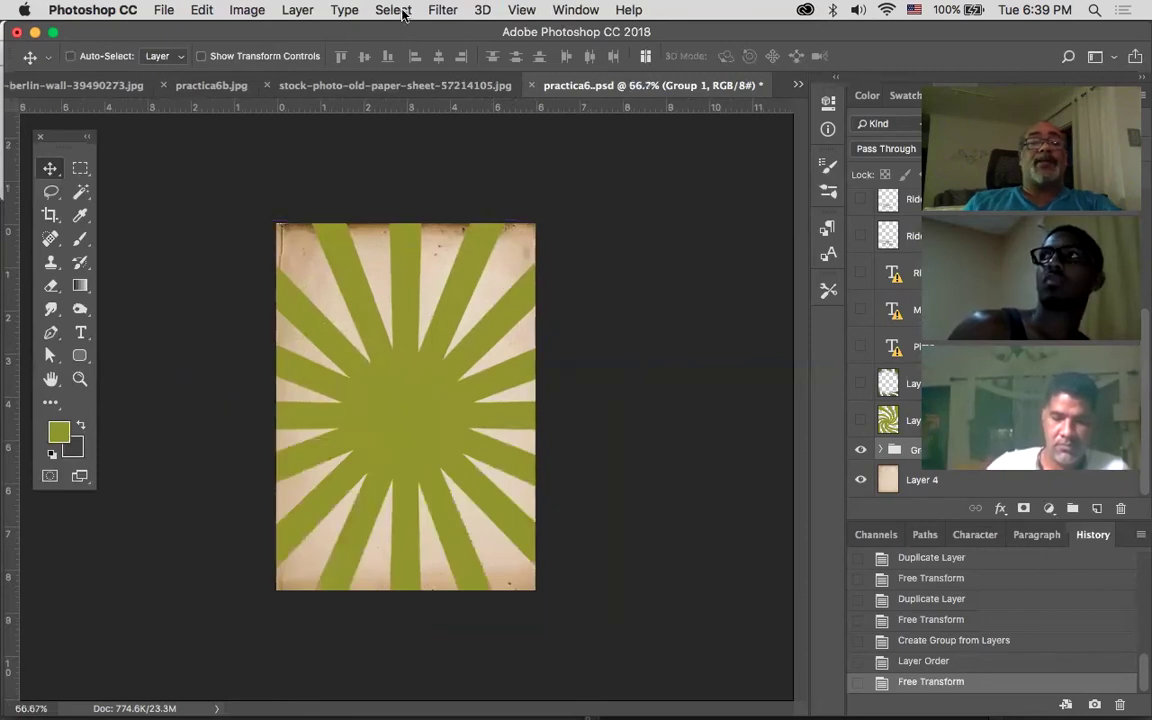
click(441, 12)
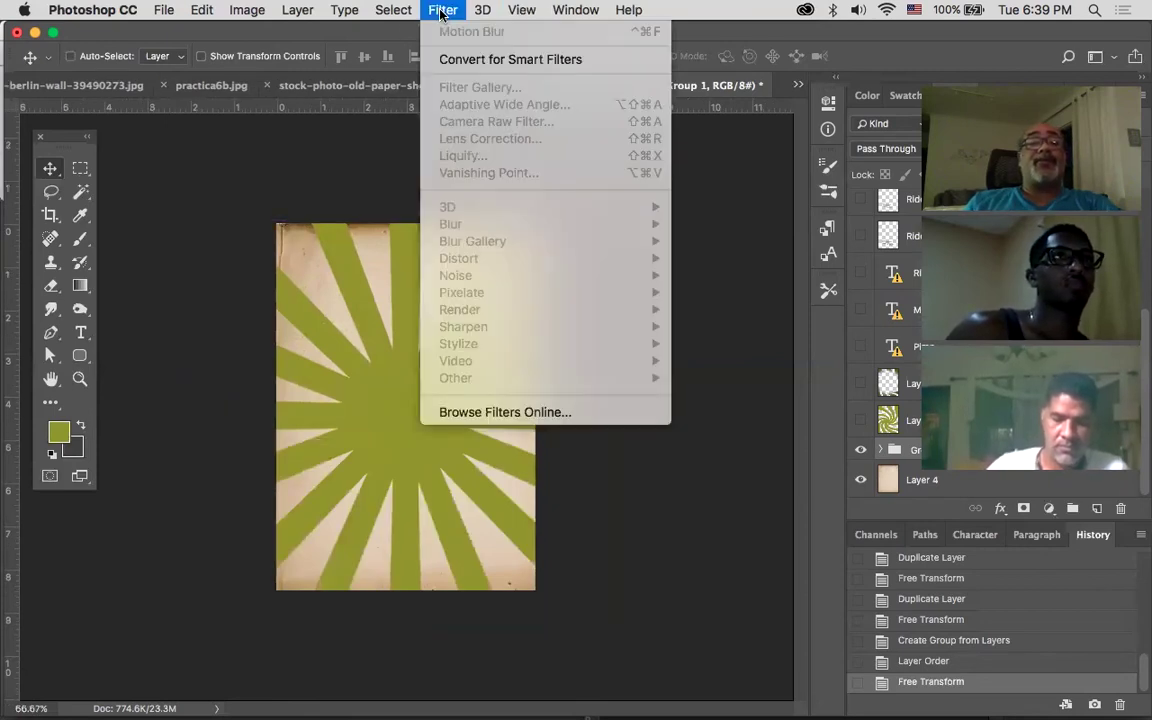
click(893, 450)
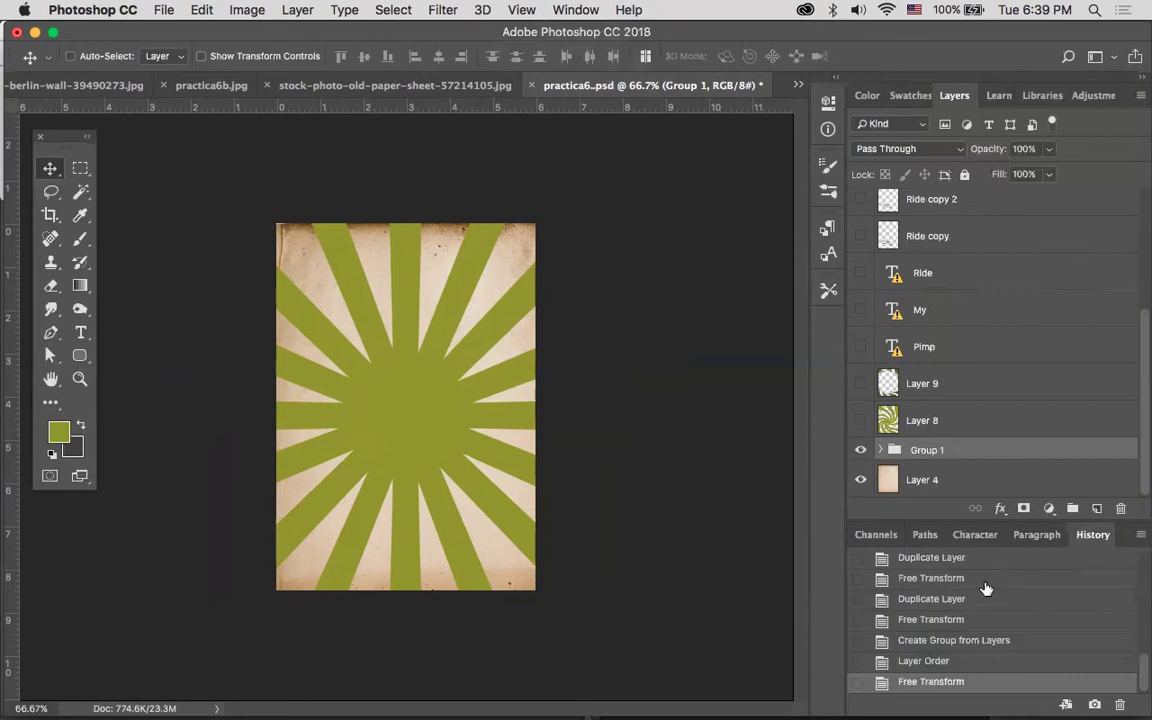
drag(1063, 453, 1096, 508)
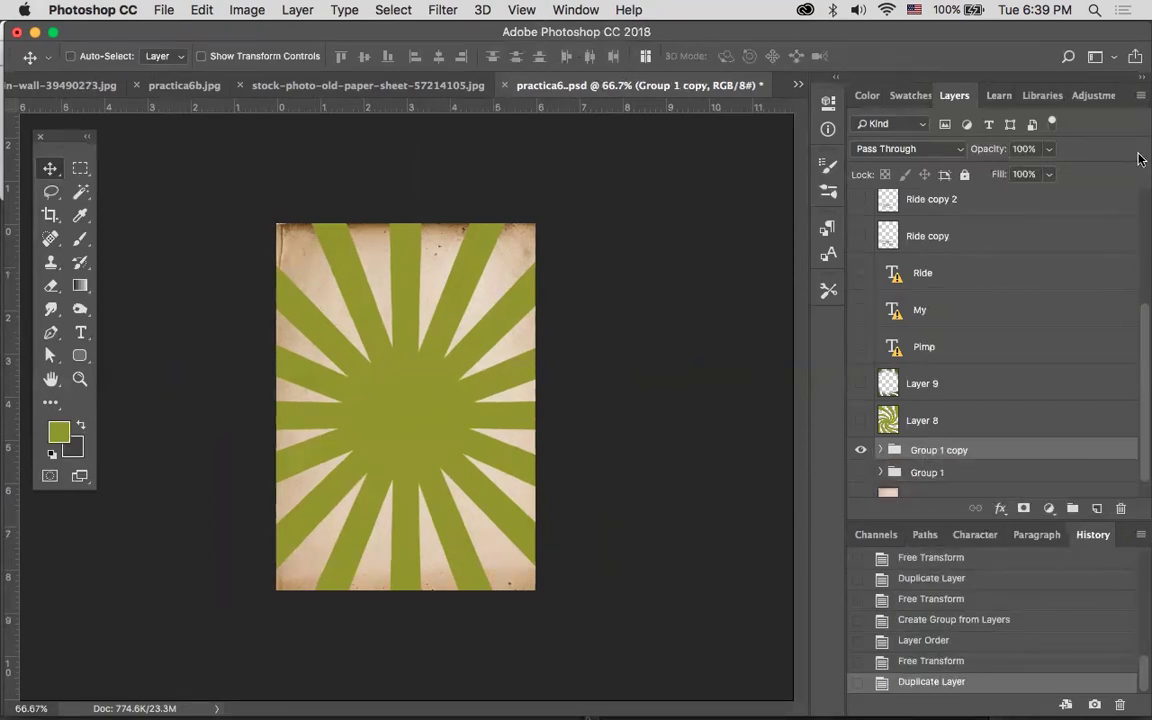
click(1140, 94)
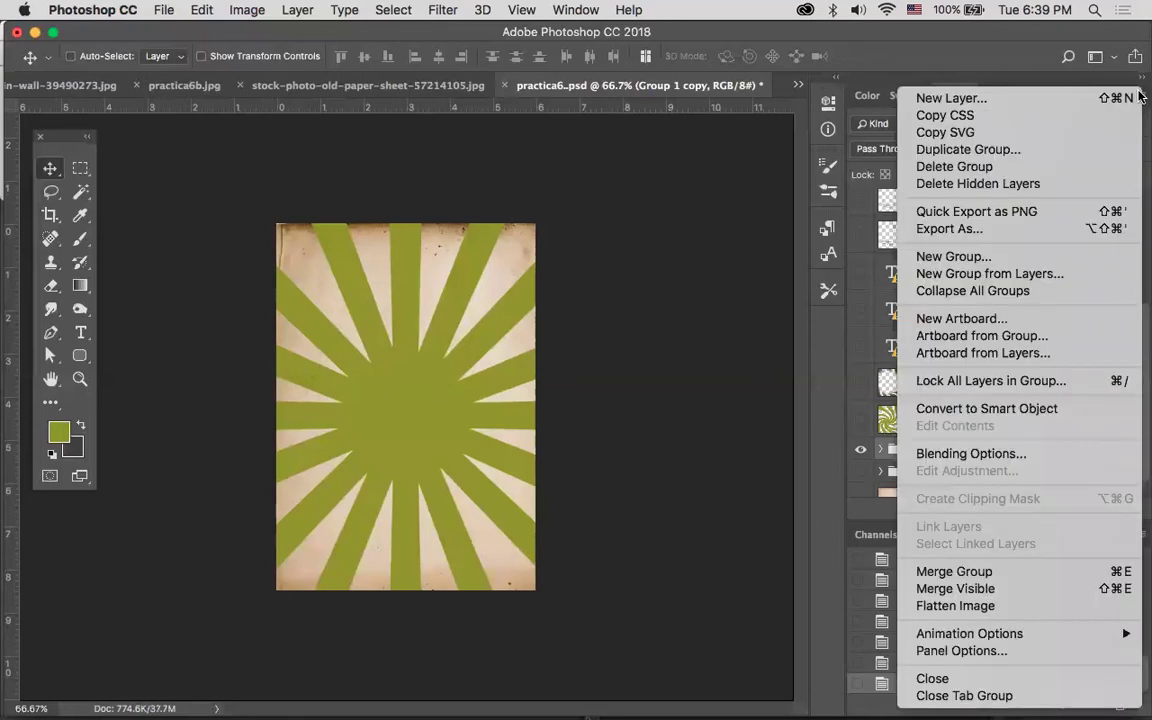
click(955, 571)
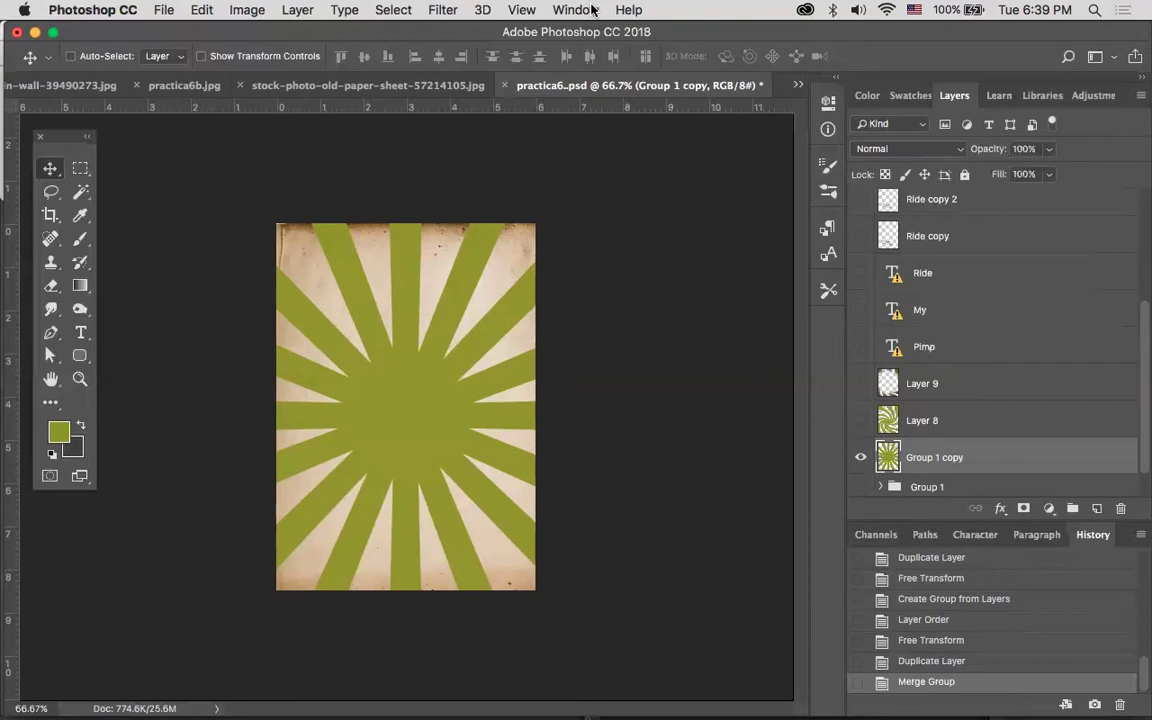
Apply the Twirl distortion filter to the merged ray burst with an angle of about -213 degrees
click(440, 10)
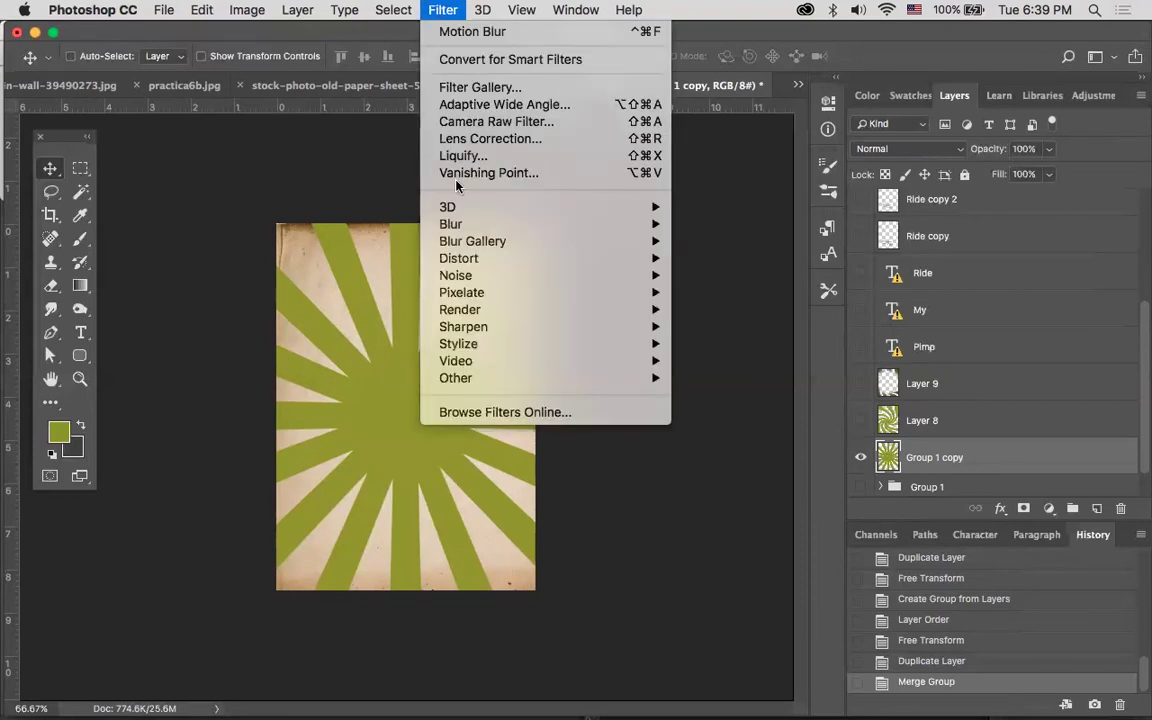
mouse_move(511, 360)
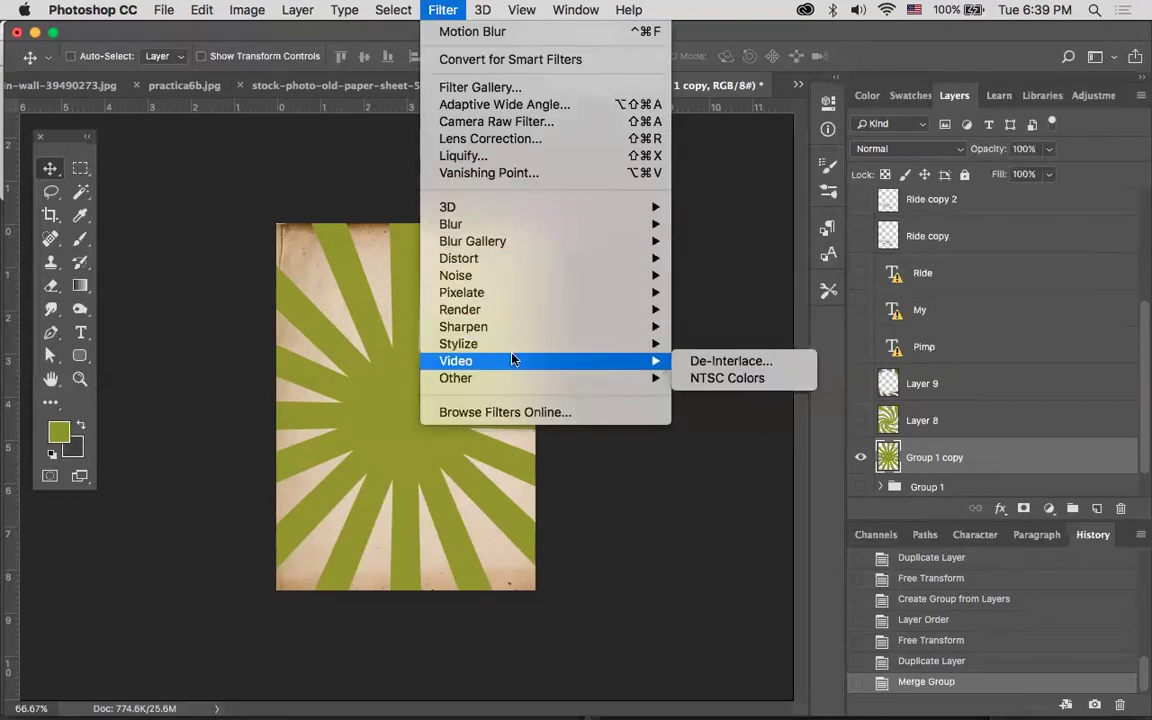
mouse_move(534, 257)
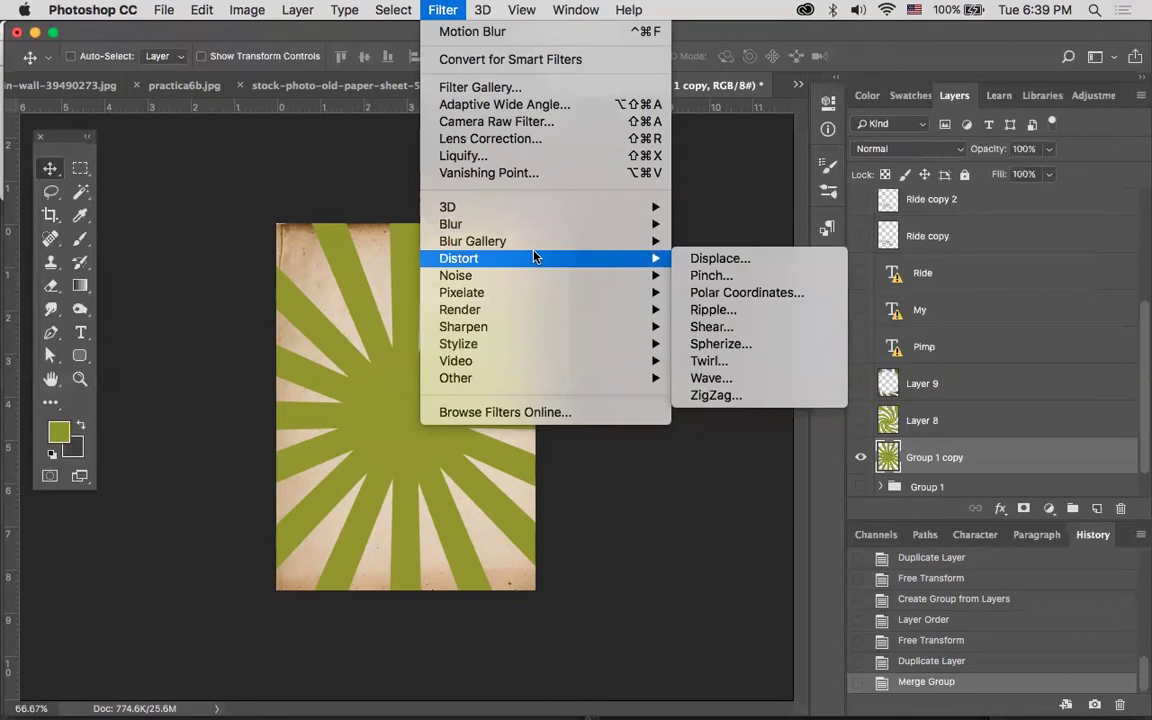
click(756, 360)
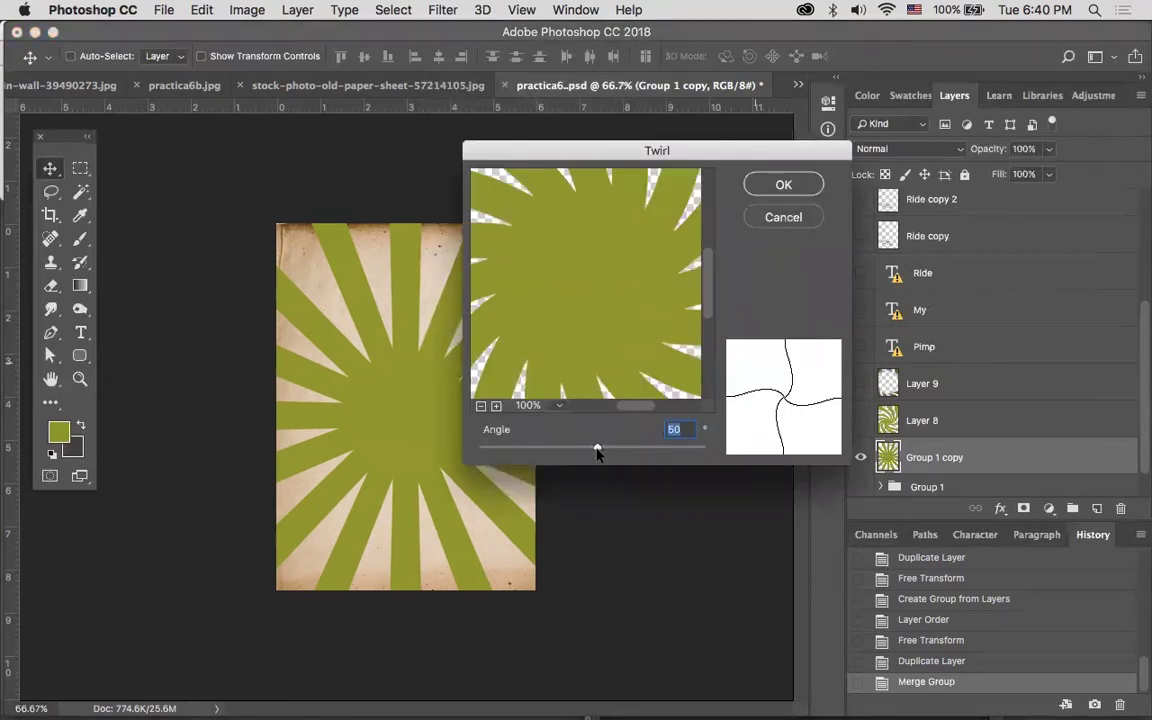
mouse_move(586, 450)
mouse_down()
mouse_move(614, 451)
mouse_move(567, 446)
mouse_up()
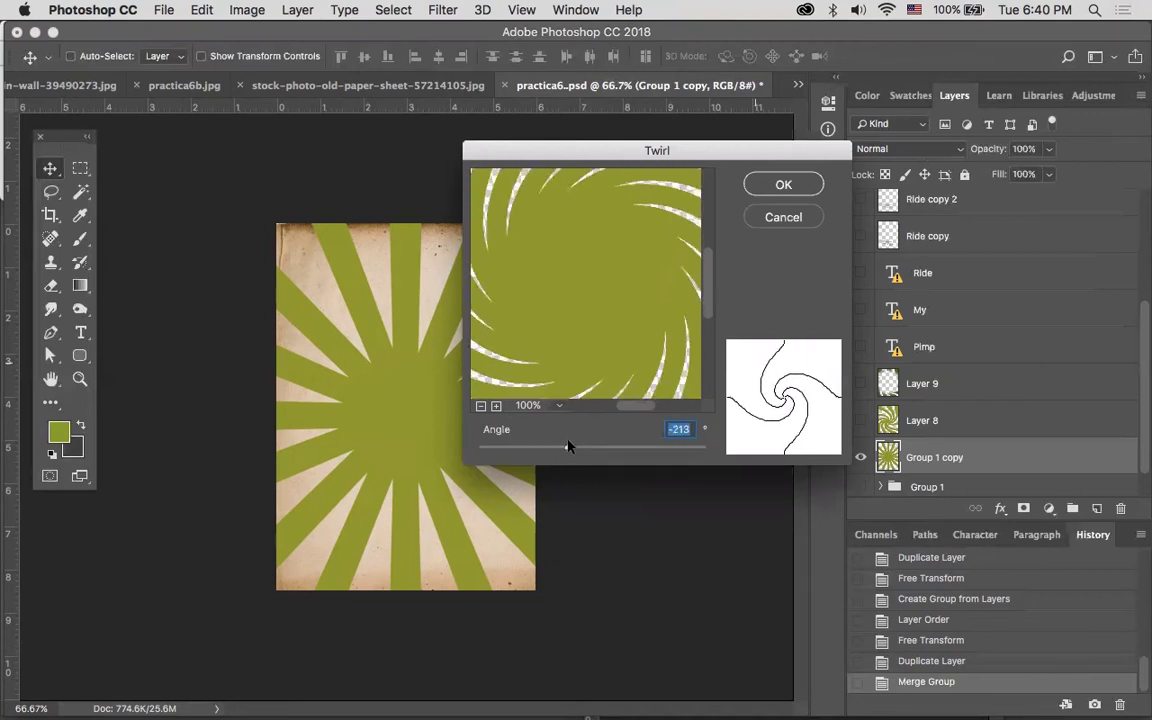
click(480, 408)
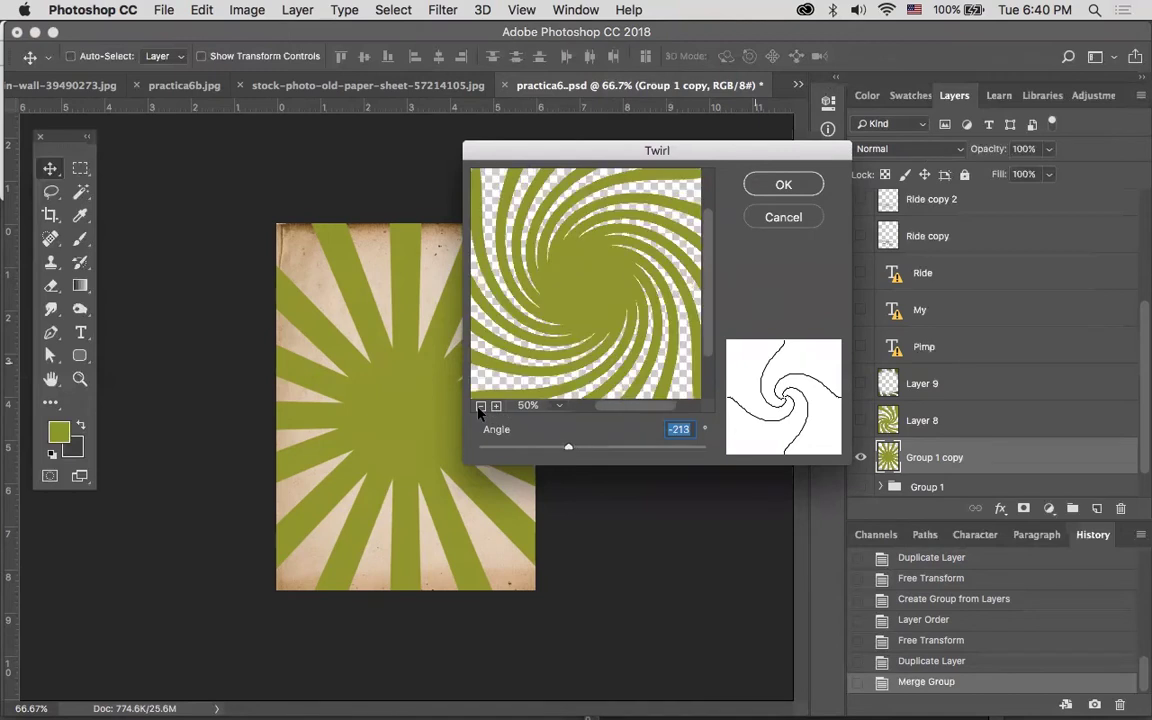
click(480, 408)
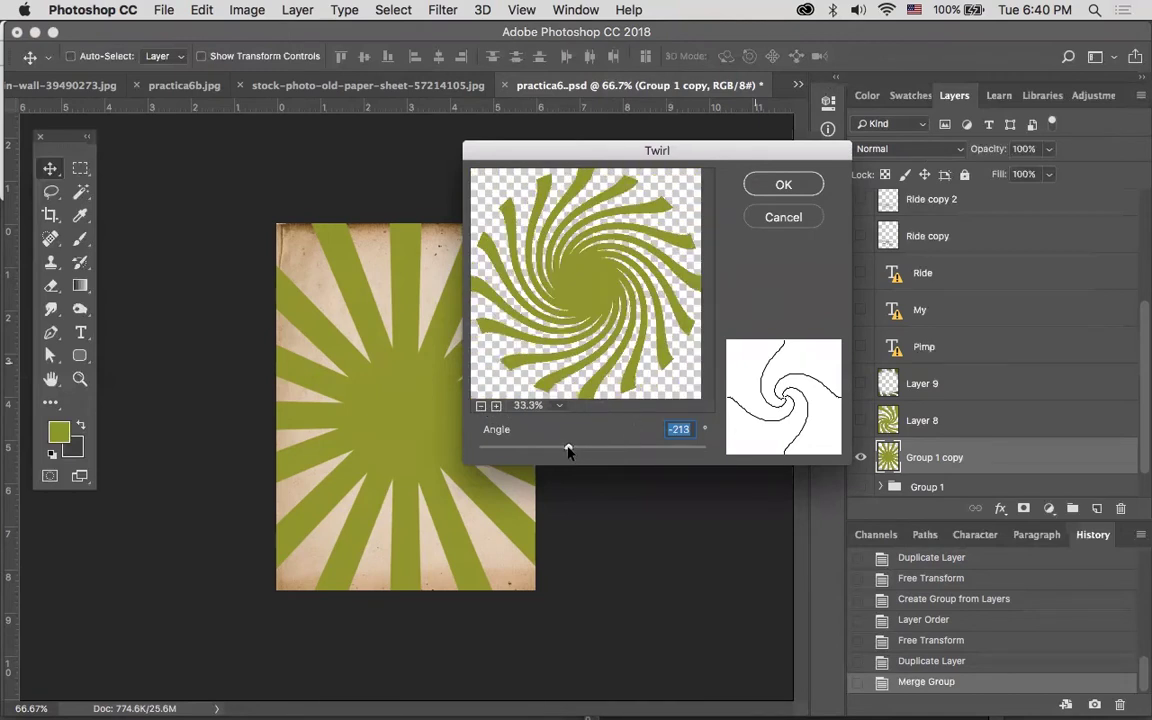
drag(567, 450, 567, 450)
click(800, 184)
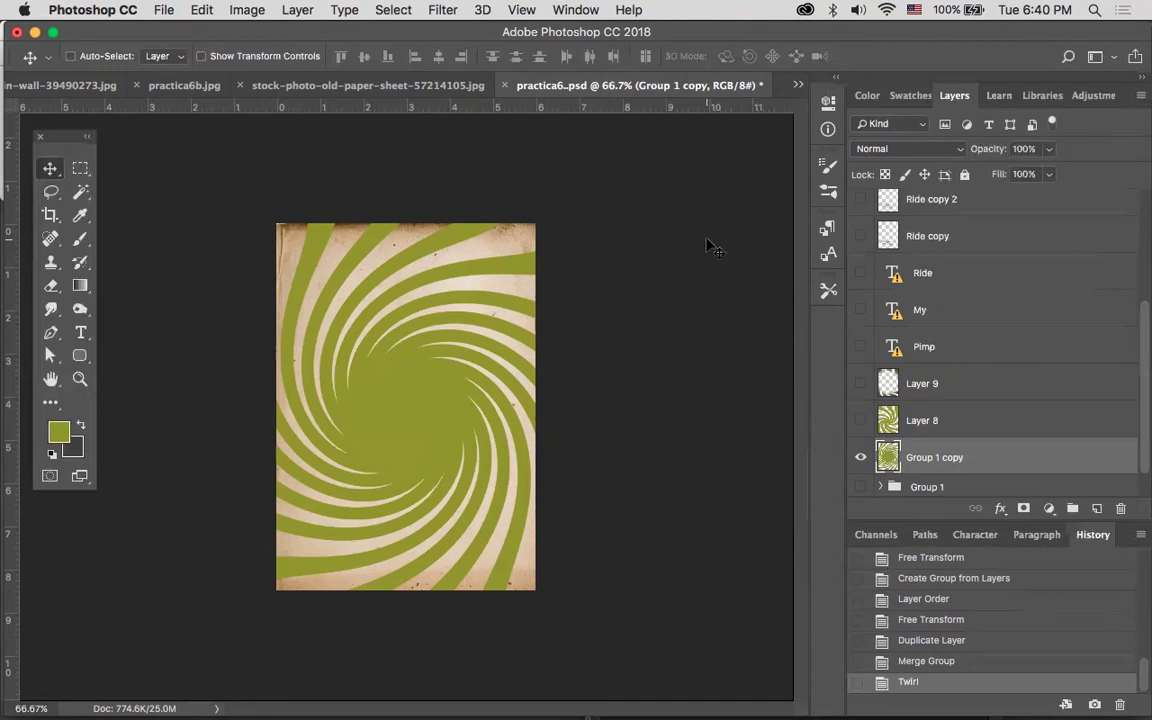
Show only the finished swirl on Layer 8 and turn on the car cutout on Layer 10 copy 3
alt+click(860, 420)
scroll(889, 300, up, 4)
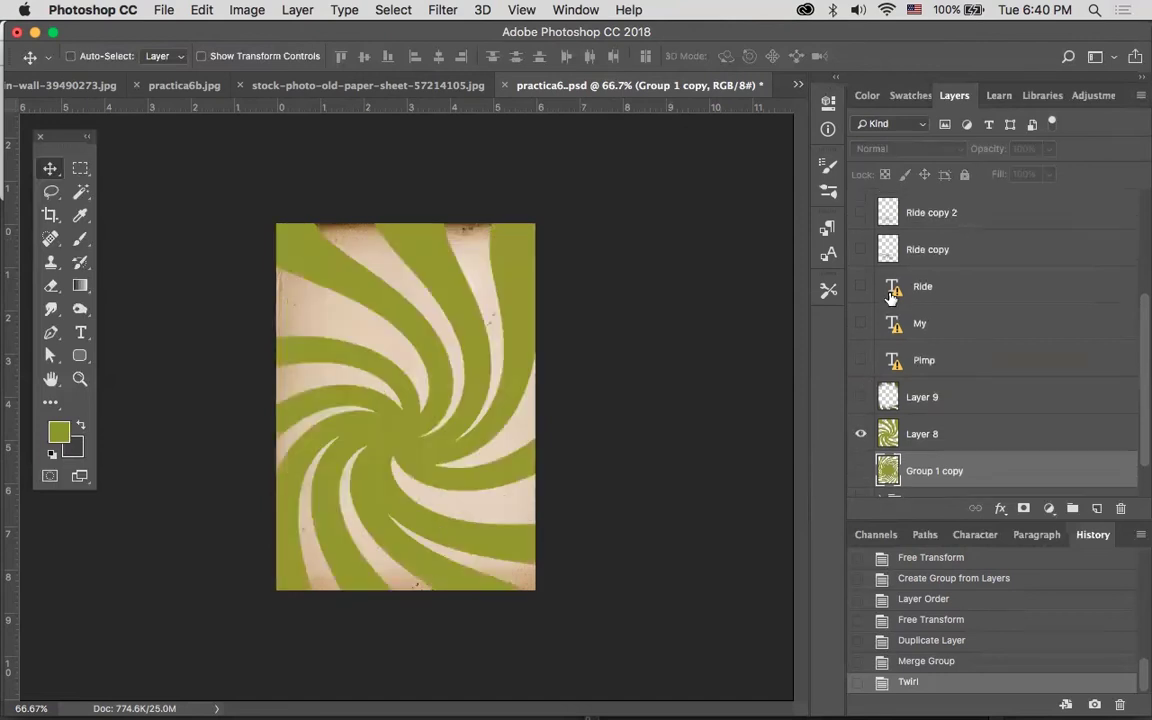
scroll(889, 295, up, 1)
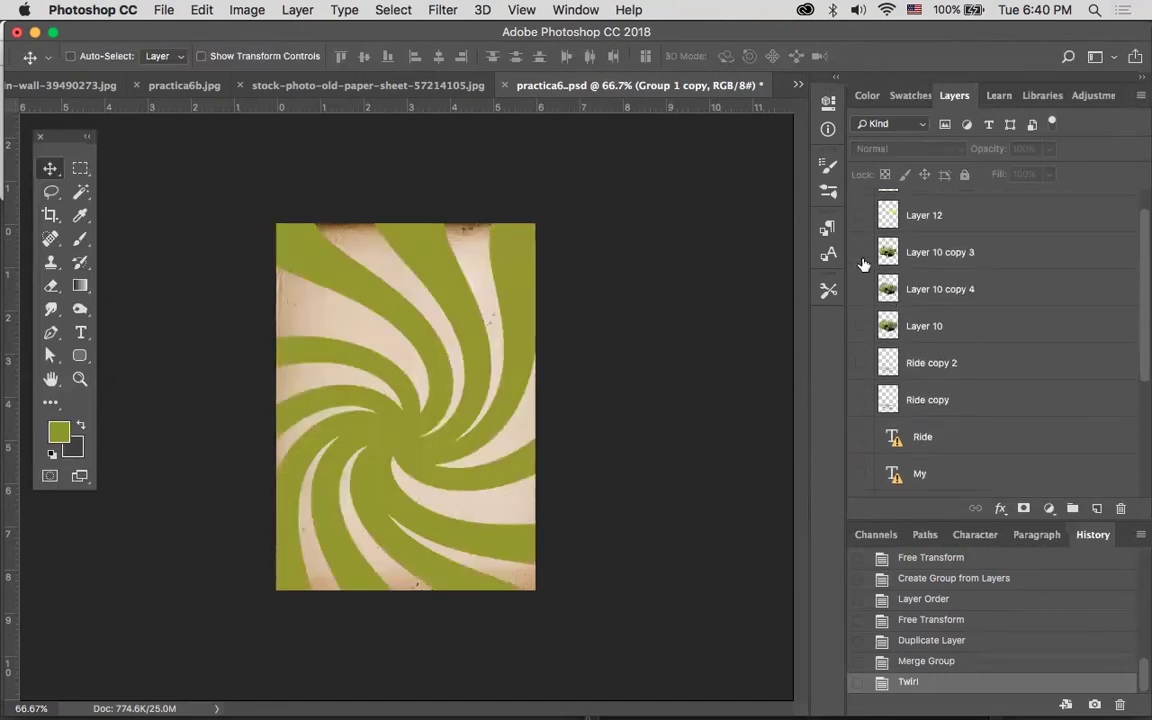
click(860, 253)
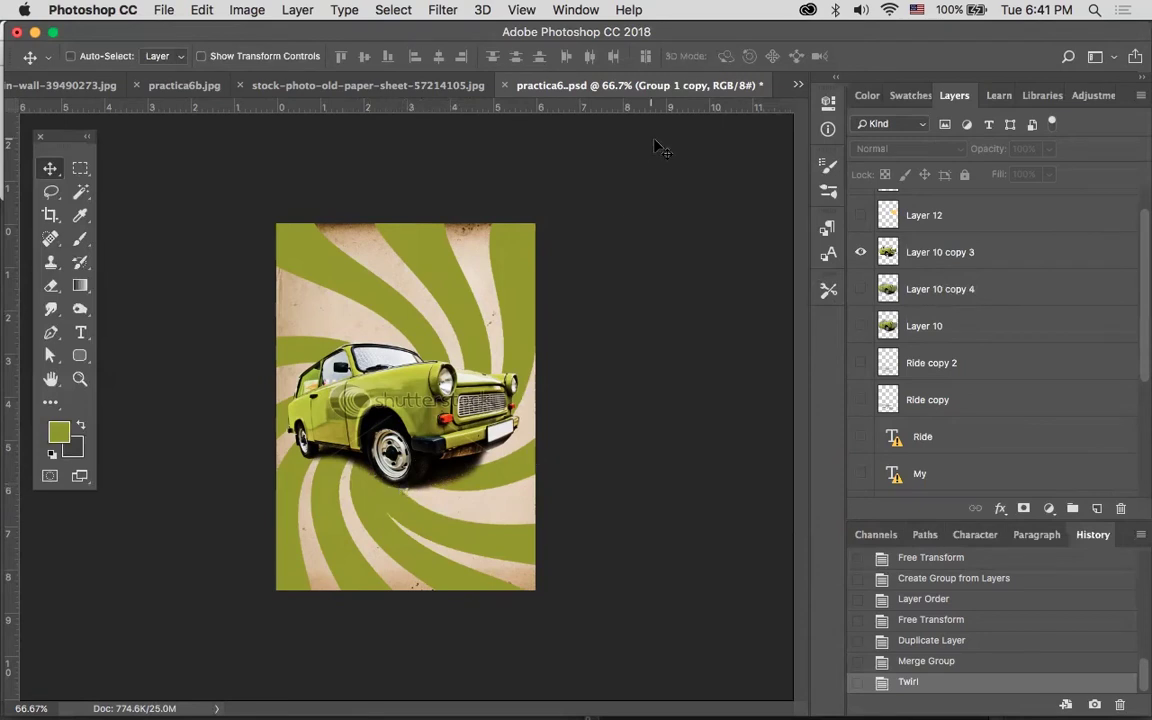
Review the finished "Pimp my ride" poster in .jpg as a reference and return to practica6..psd
click(798, 85)
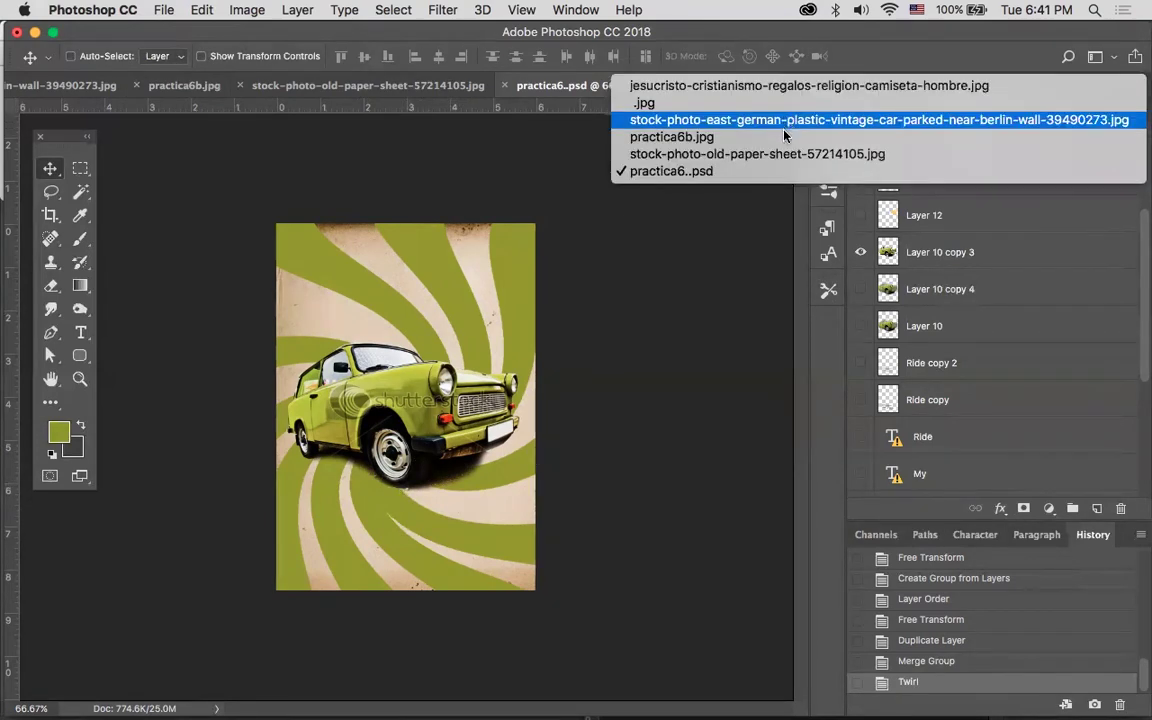
click(780, 104)
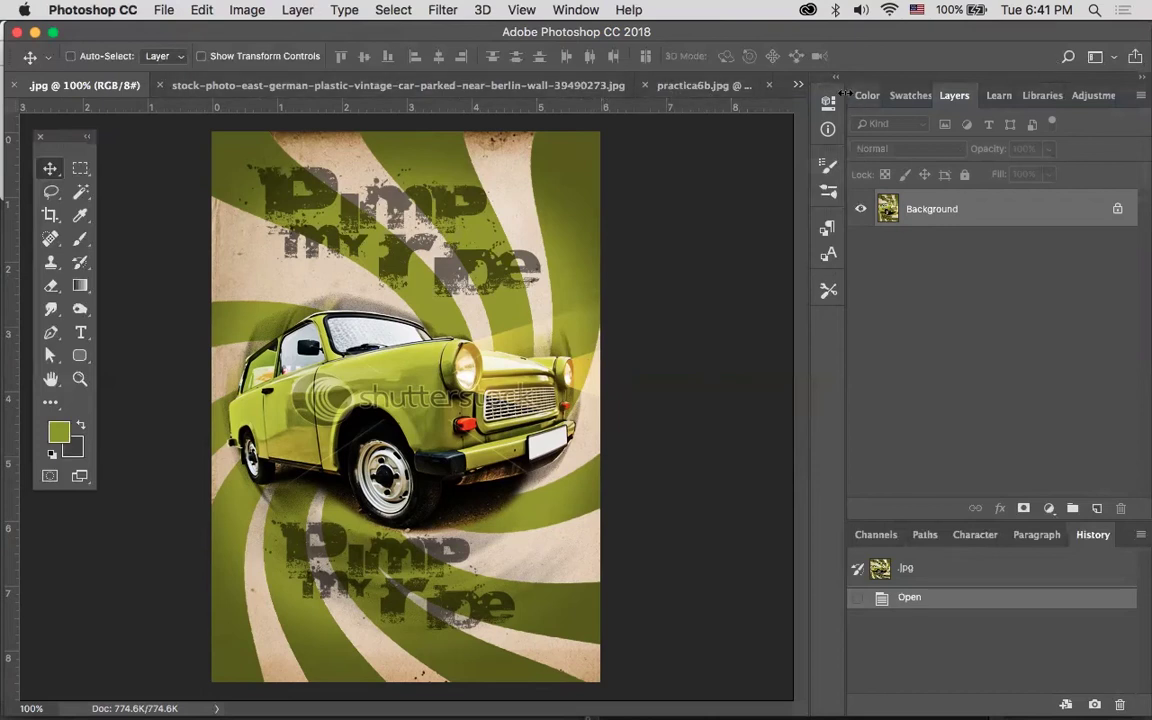
click(798, 85)
click(743, 171)
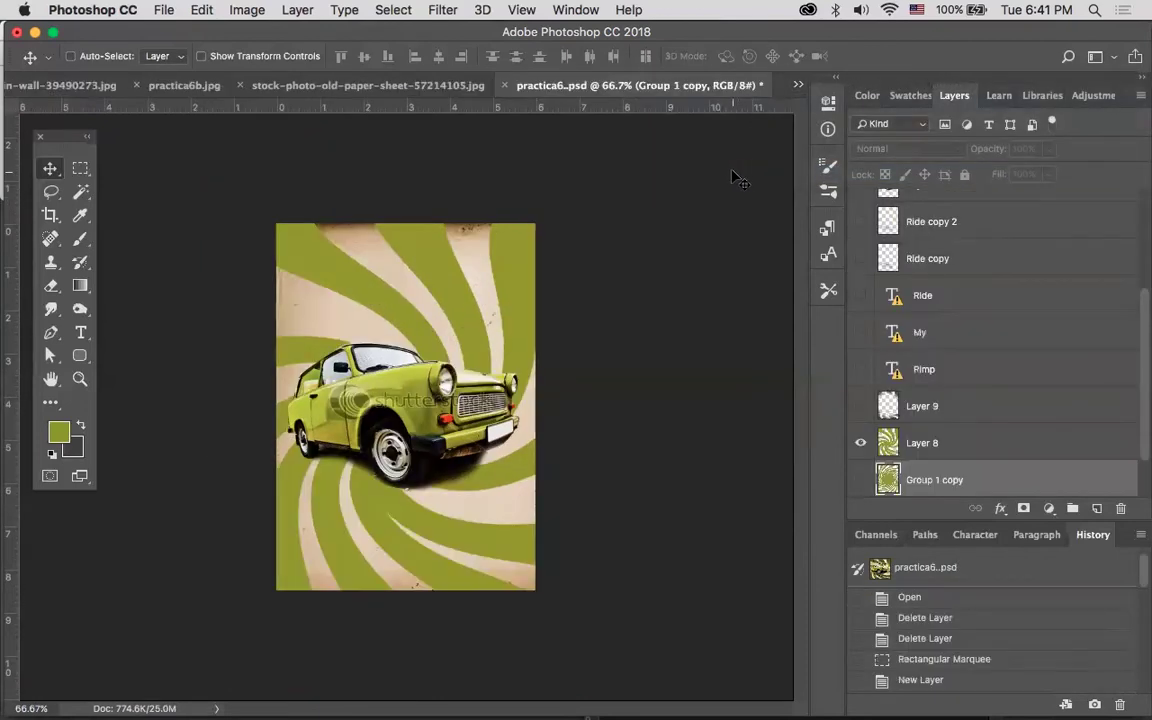
Load the outline of Layer 8's swirl as a selection and add a new empty layer above it
super+click(893, 402)
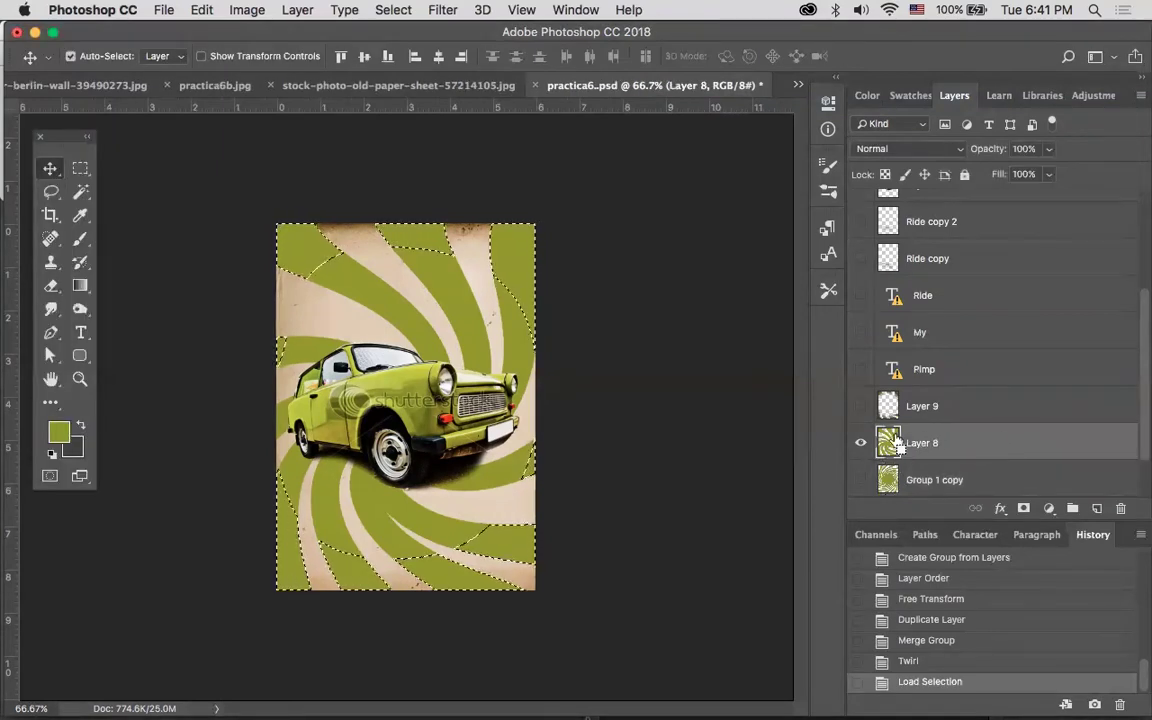
ctrl+click(889, 443)
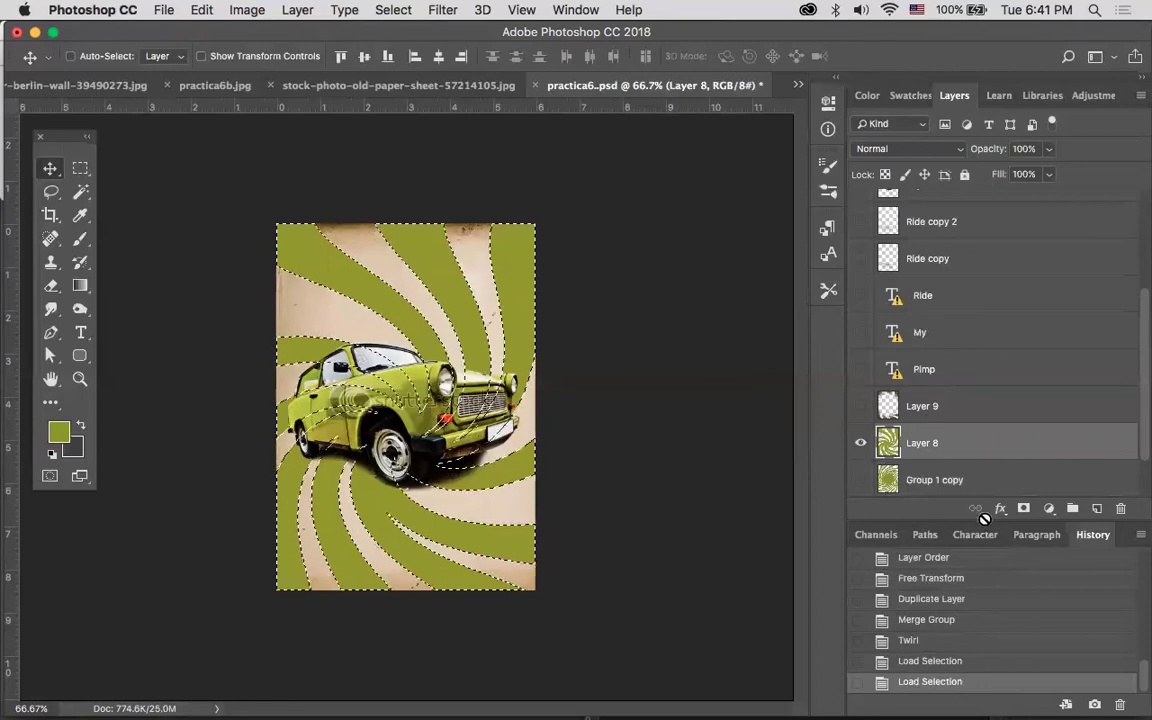
click(1096, 509)
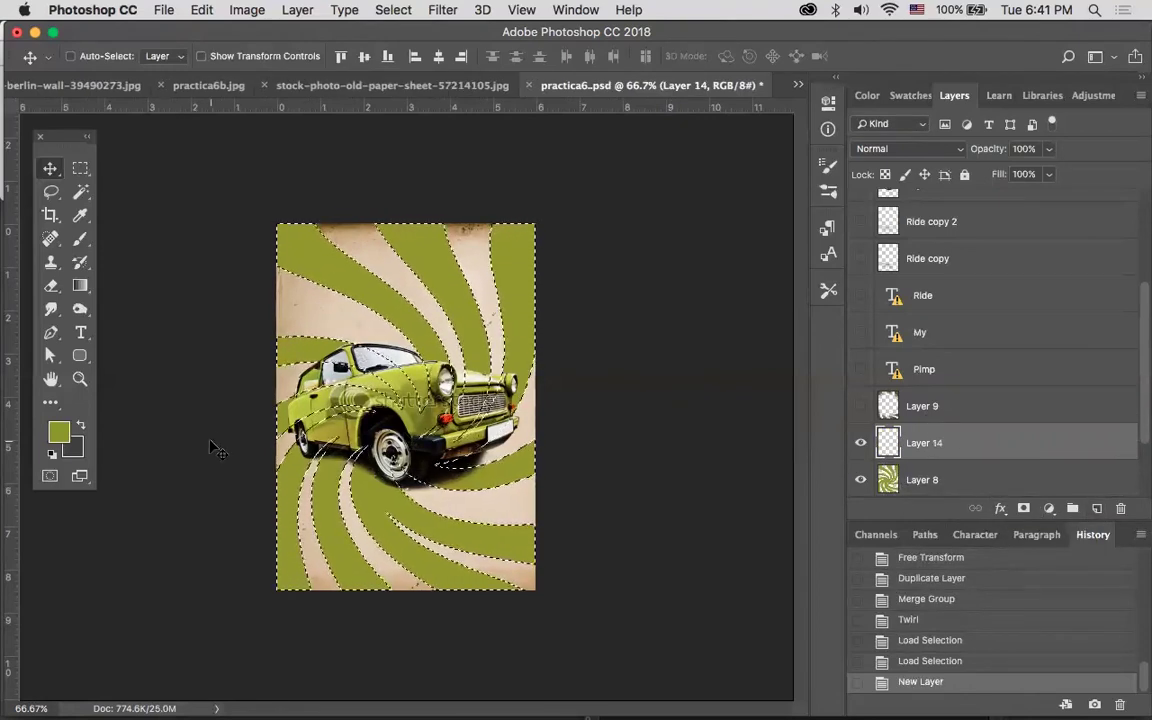
Set the foreground colour to dark olive #2f3010 and return to the Move tool
click(60, 434)
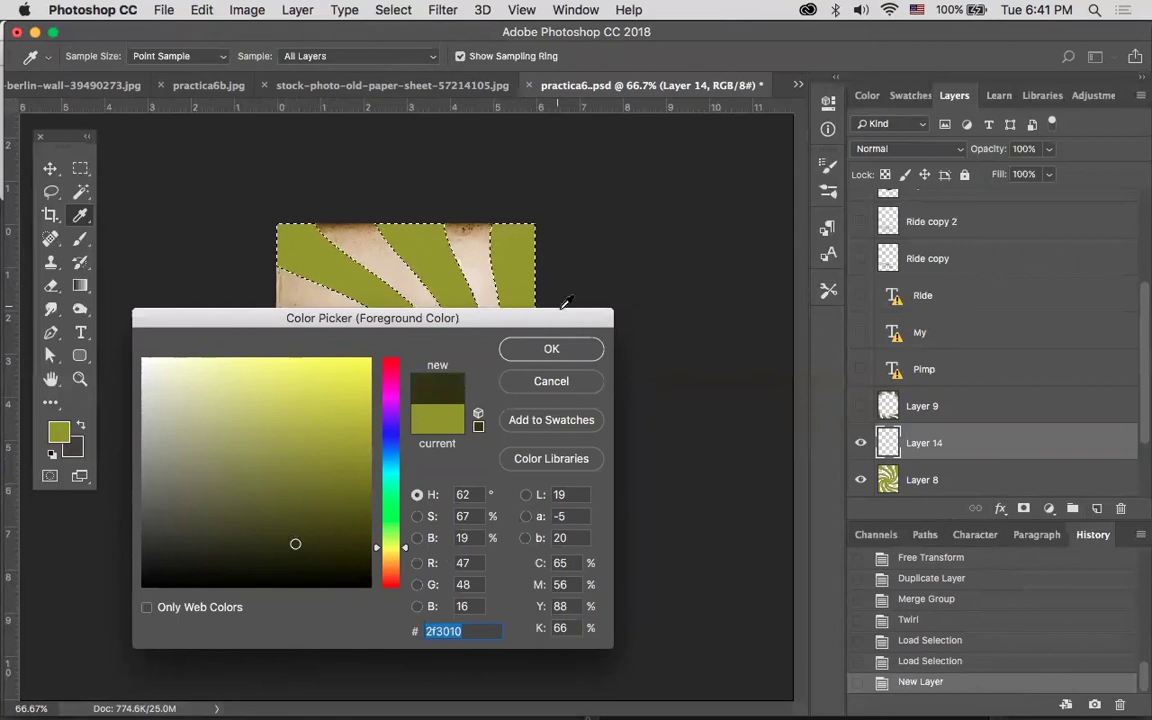
click(553, 350)
key(v)
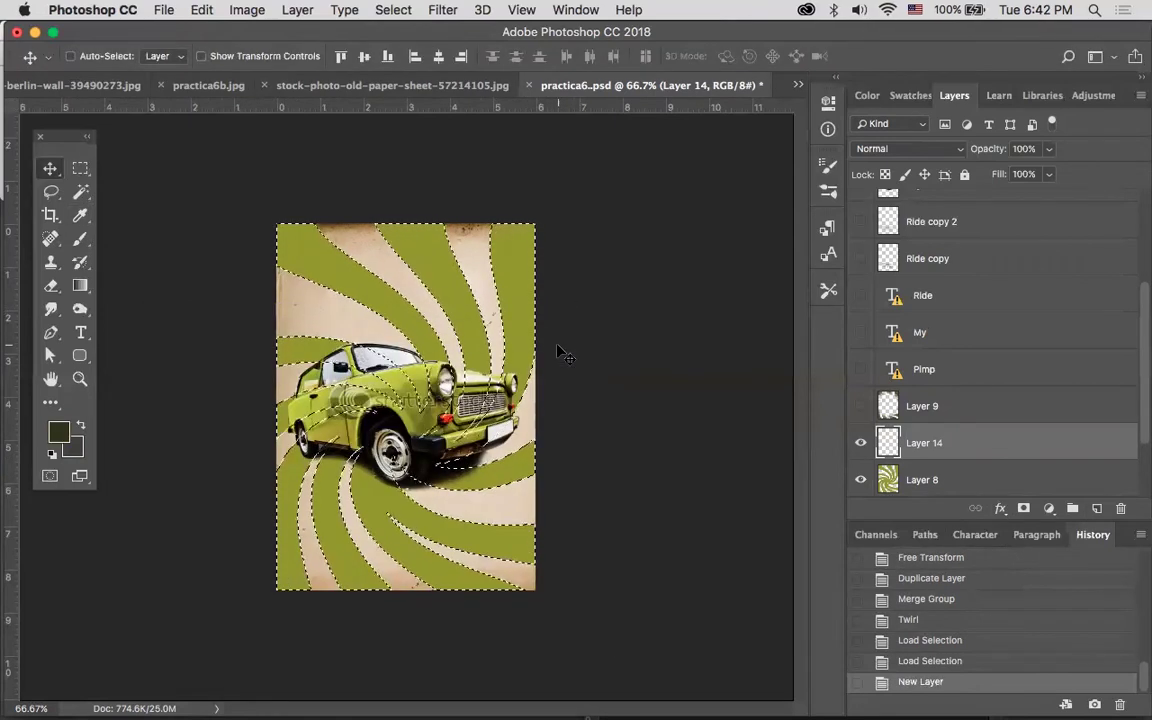
Try filling the swirl selection on the new layer with the dark olive foreground colour
key(alt+BackSpace)
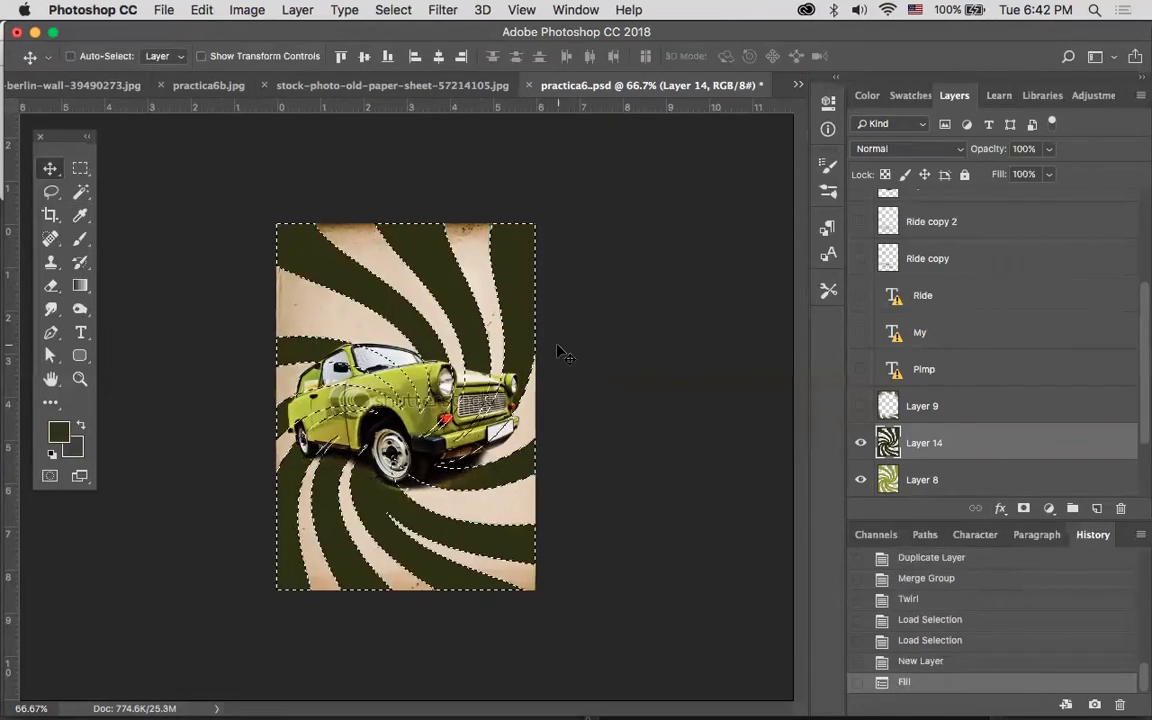
key(ctrl+z)
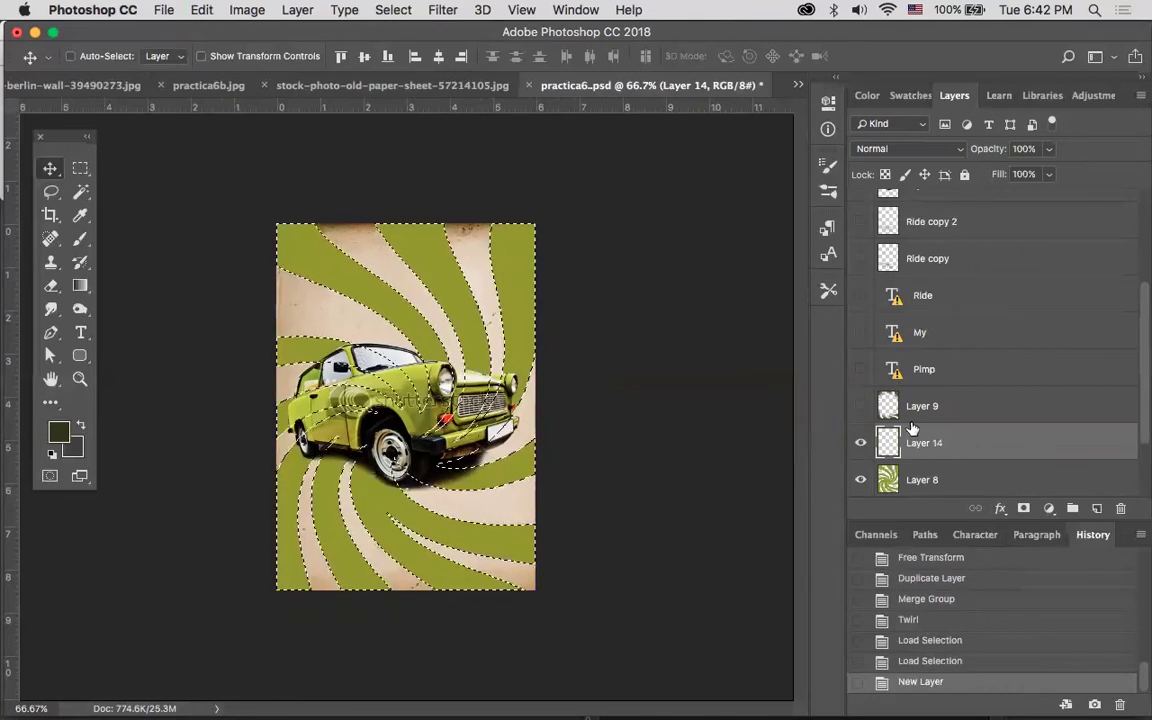
Fill the swirl selection on Layer 14 with dark olive, deselect, and softly erase the fill around the car with the 220 px eraser
key(alt+BackSpace)
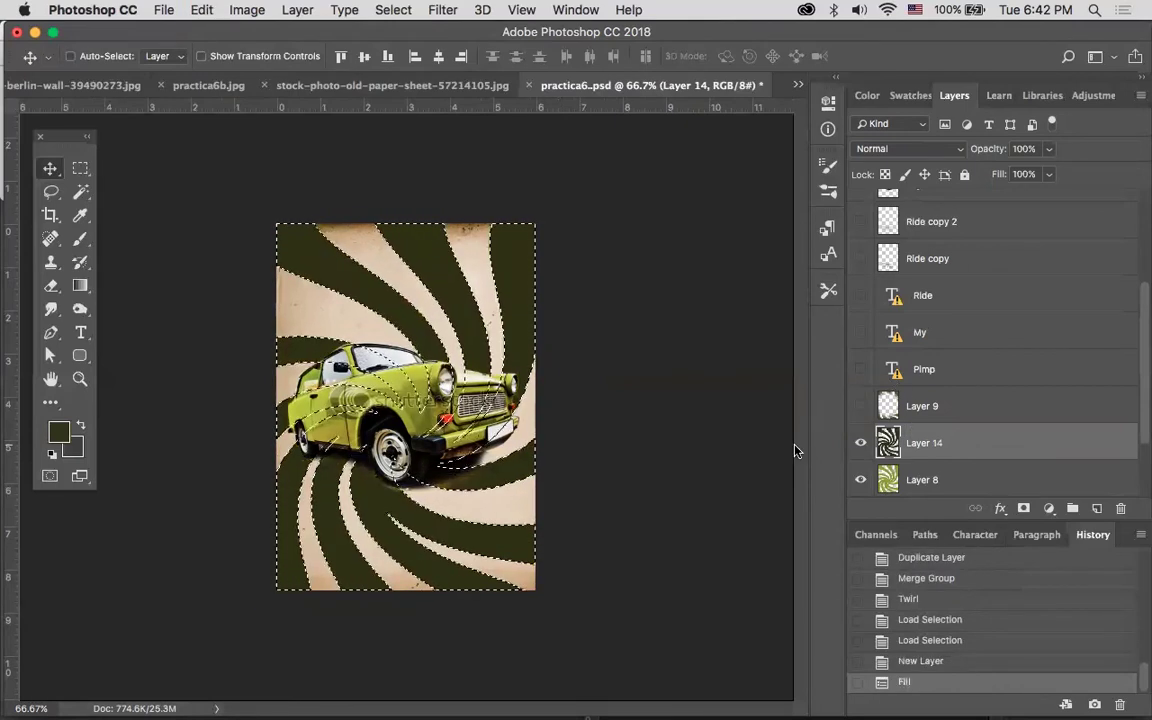
click(51, 191)
key(ctrl+d)
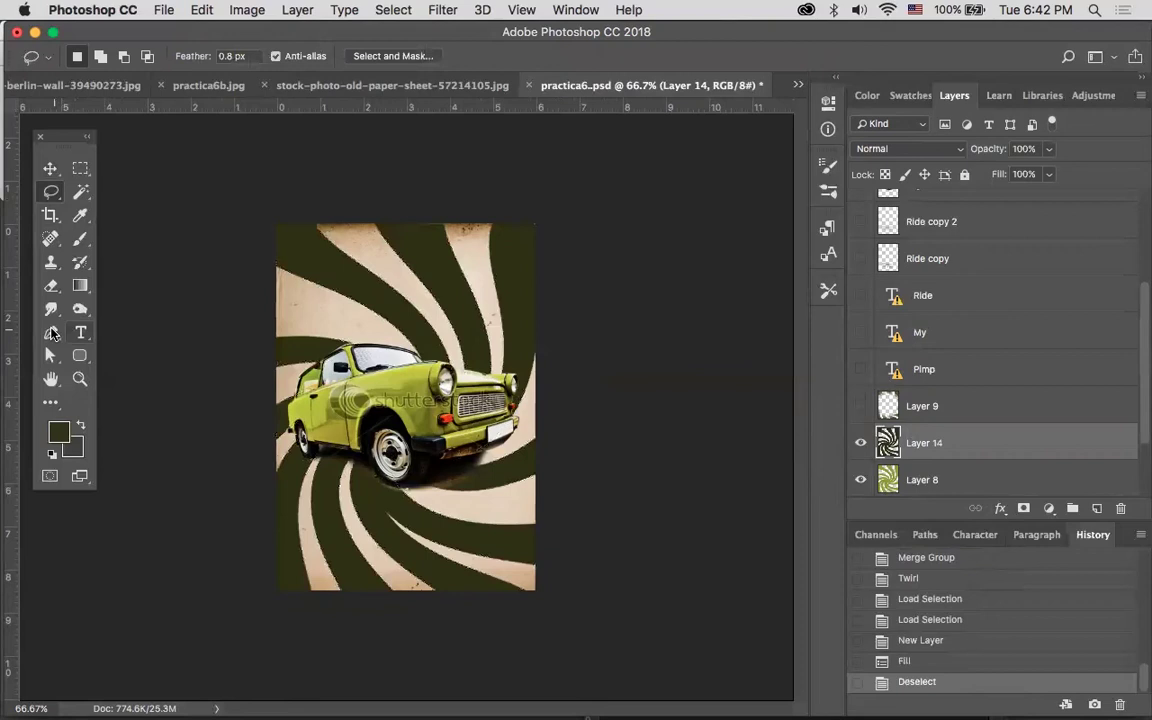
click(51, 285)
mouse_move(360, 365)
mouse_down()
mouse_move(375, 420)
mouse_move(440, 395)
mouse_move(370, 440)
mouse_move(348, 428)
mouse_move(455, 415)
mouse_move(280, 335)
mouse_move(480, 330)
mouse_move(388, 484)
mouse_move(350, 345)
mouse_move(365, 430)
mouse_move(395, 275)
mouse_move(373, 480)
mouse_move(425, 360)
mouse_move(288, 399)
mouse_move(415, 282)
mouse_move(460, 440)
mouse_move(410, 300)
mouse_move(380, 350)
mouse_up()
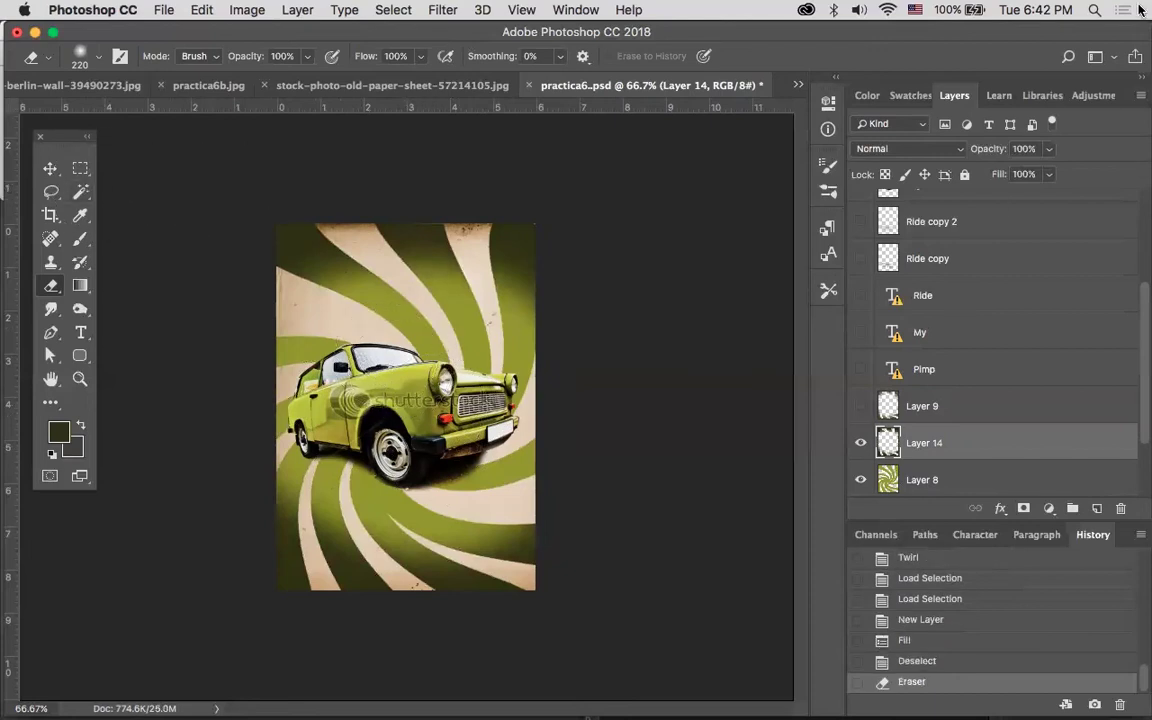
Set Layer 14's blend mode to Multiply and its opacity to 73%
click(921, 150)
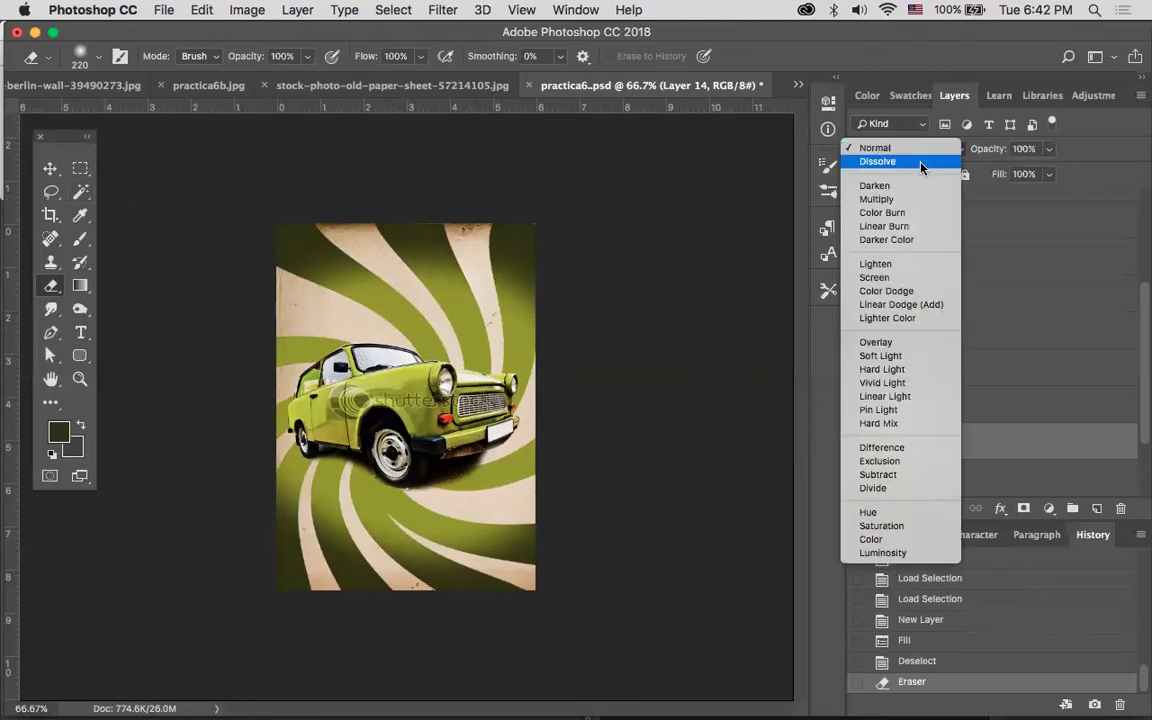
click(927, 198)
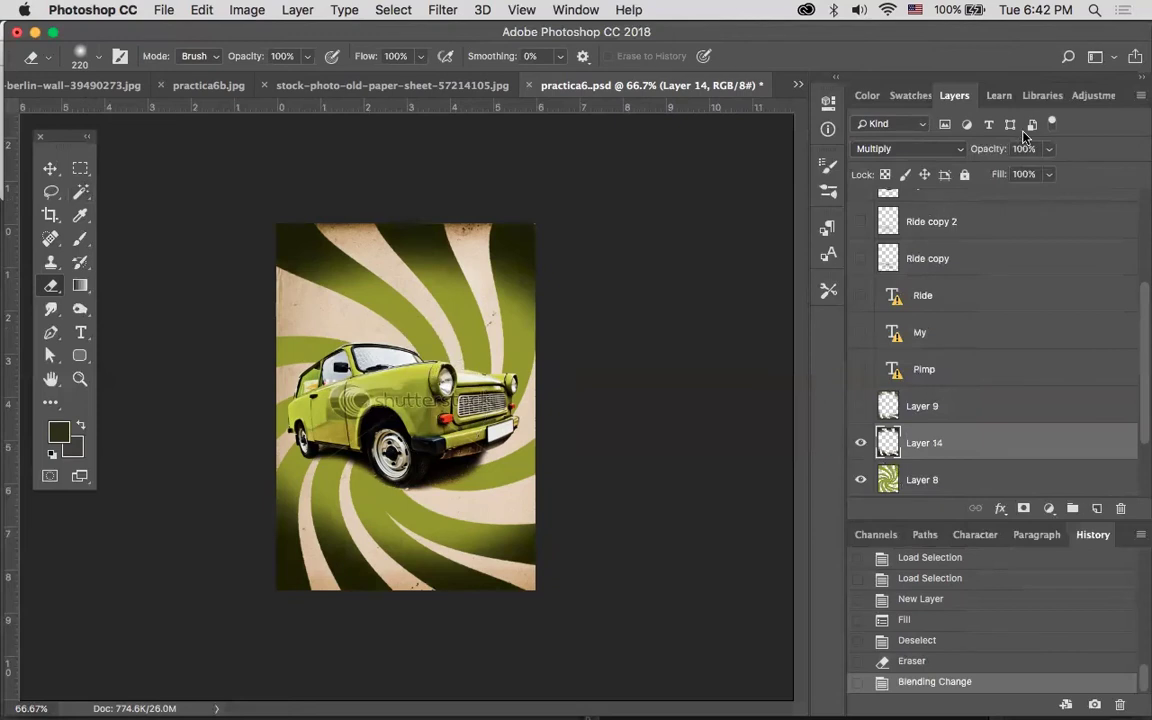
click(1049, 150)
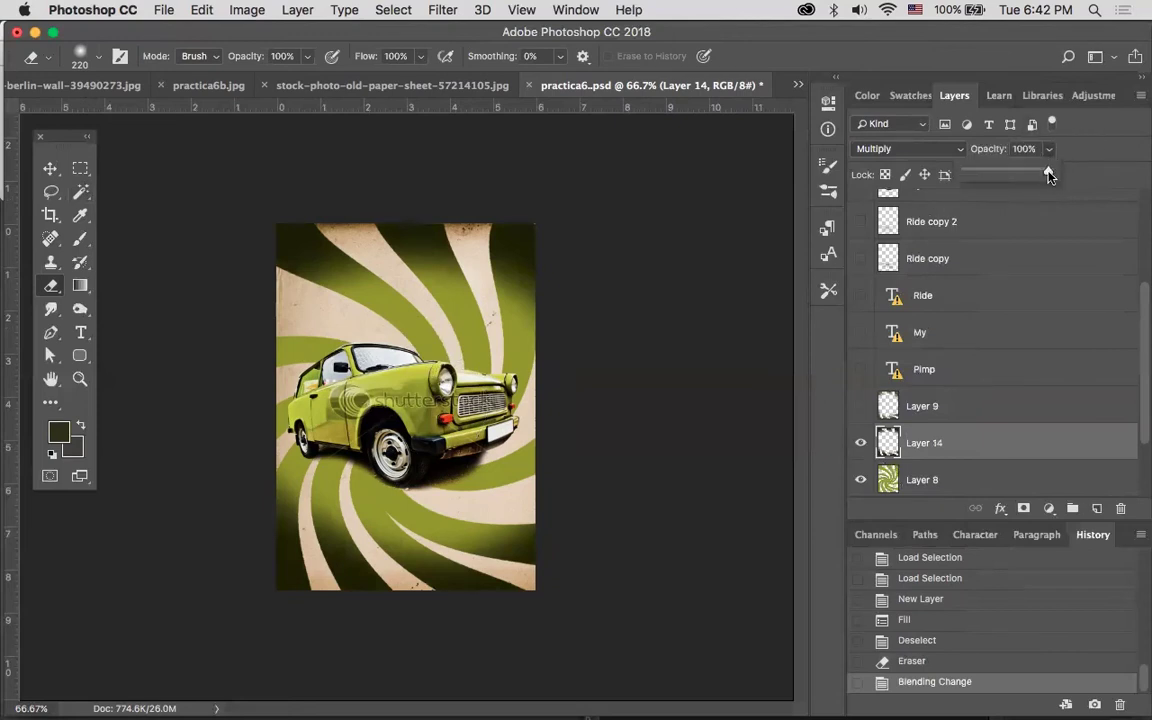
drag(1046, 176, 1023, 176)
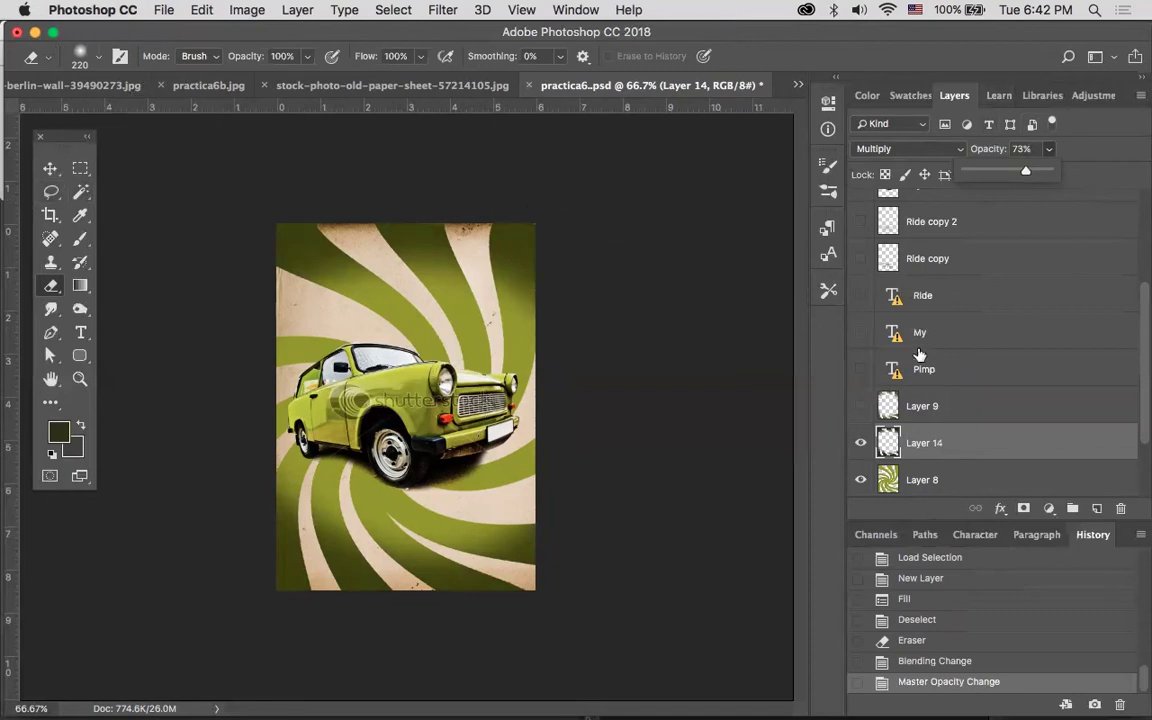
Review the car's blur and headlight beam in the finished .jpg poster, and return to practica6..psd
click(797, 88)
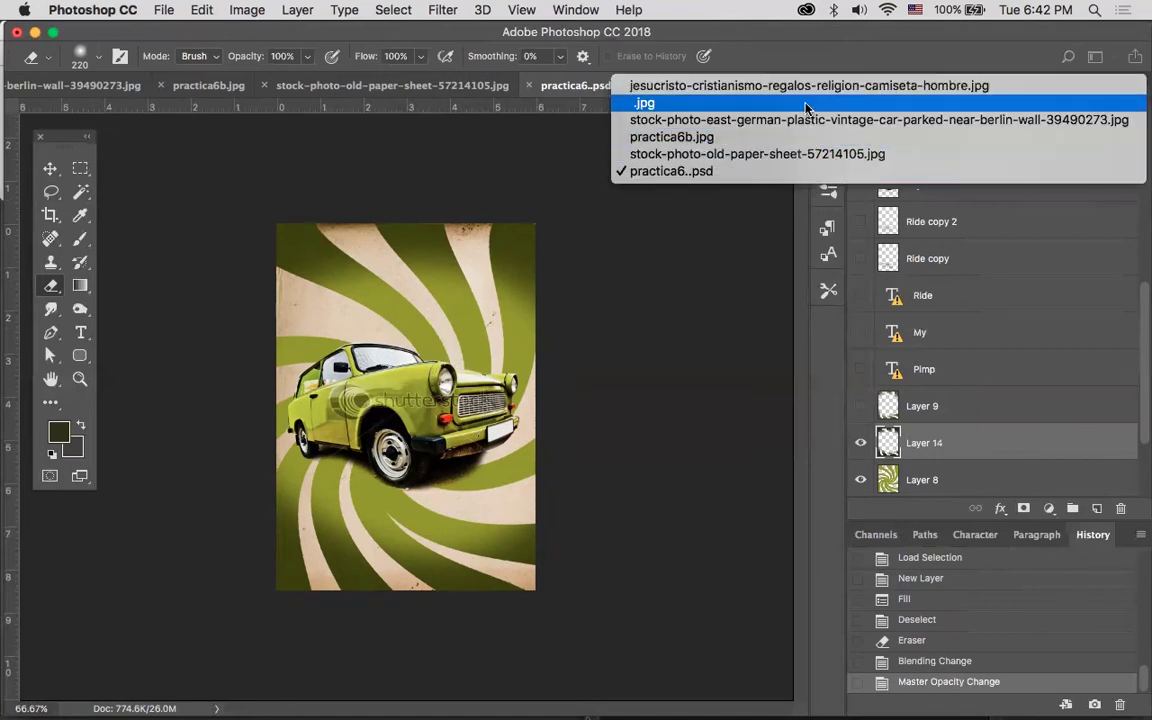
click(810, 103)
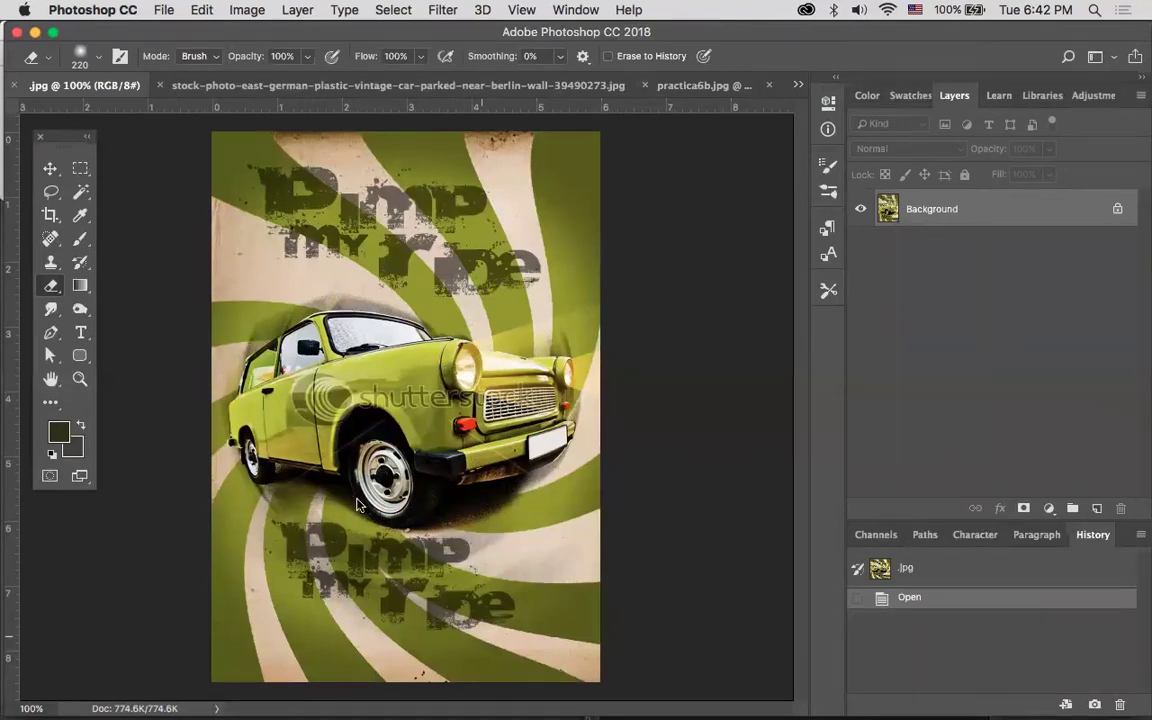
click(51, 191)
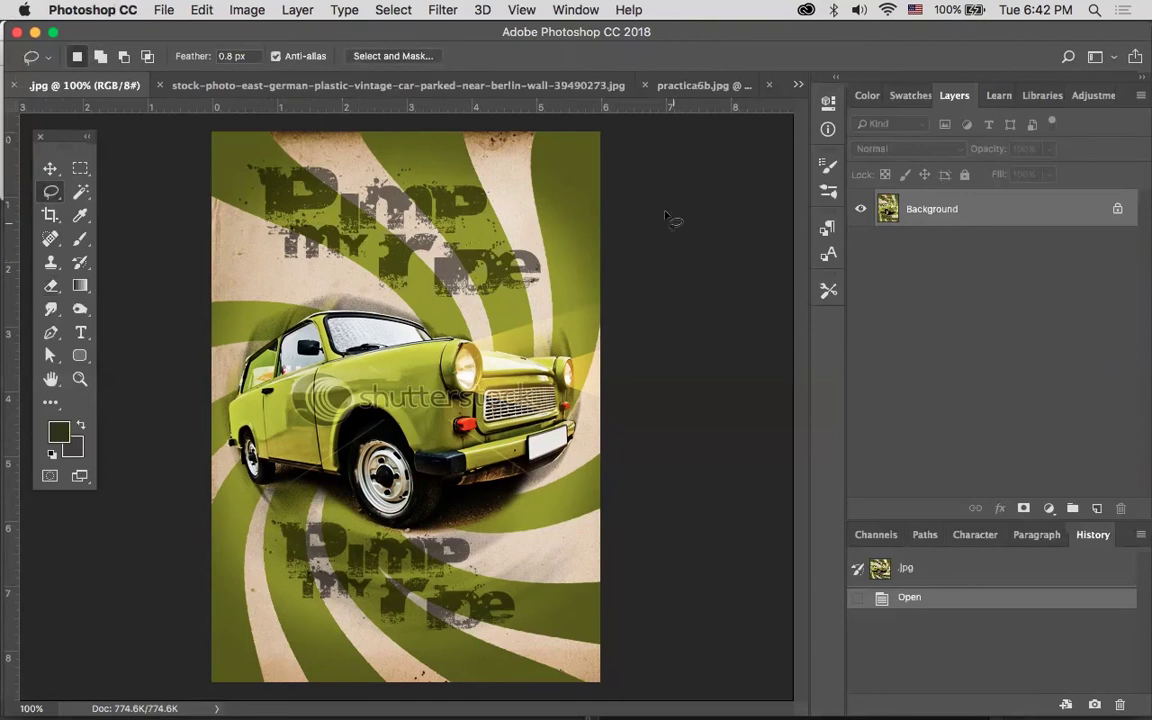
click(797, 88)
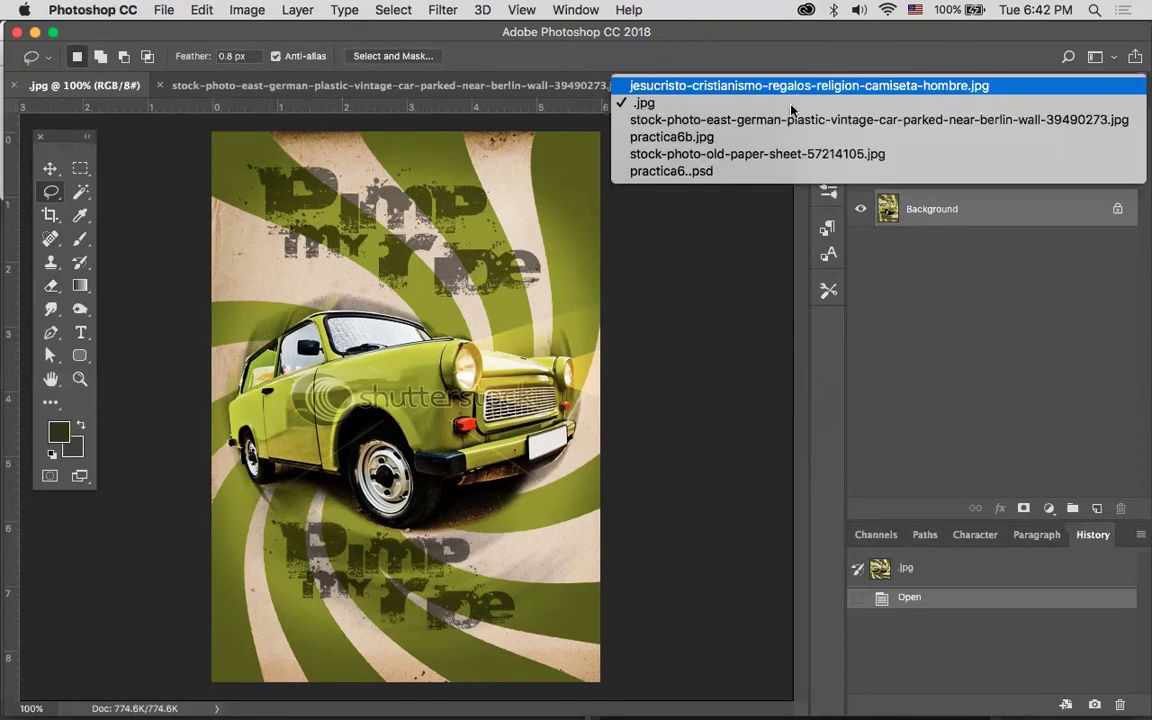
click(785, 170)
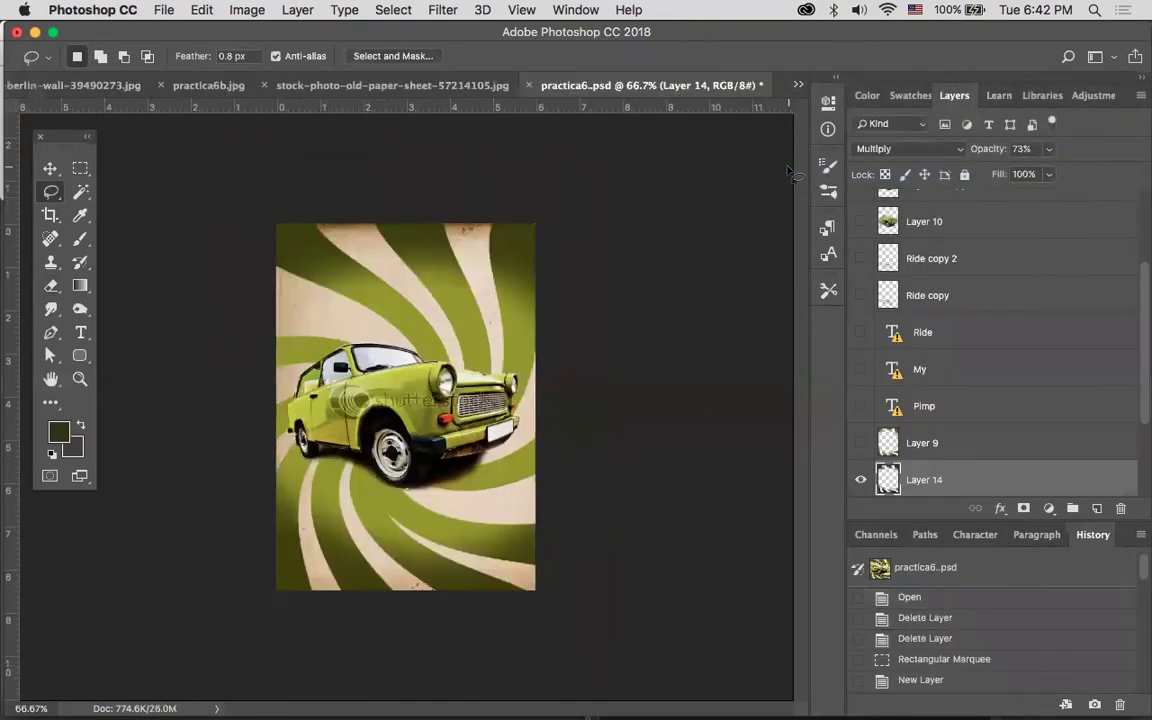
Duplicate the visible car layer, Layer 10 copy 3
scroll(915, 315, up, 1)
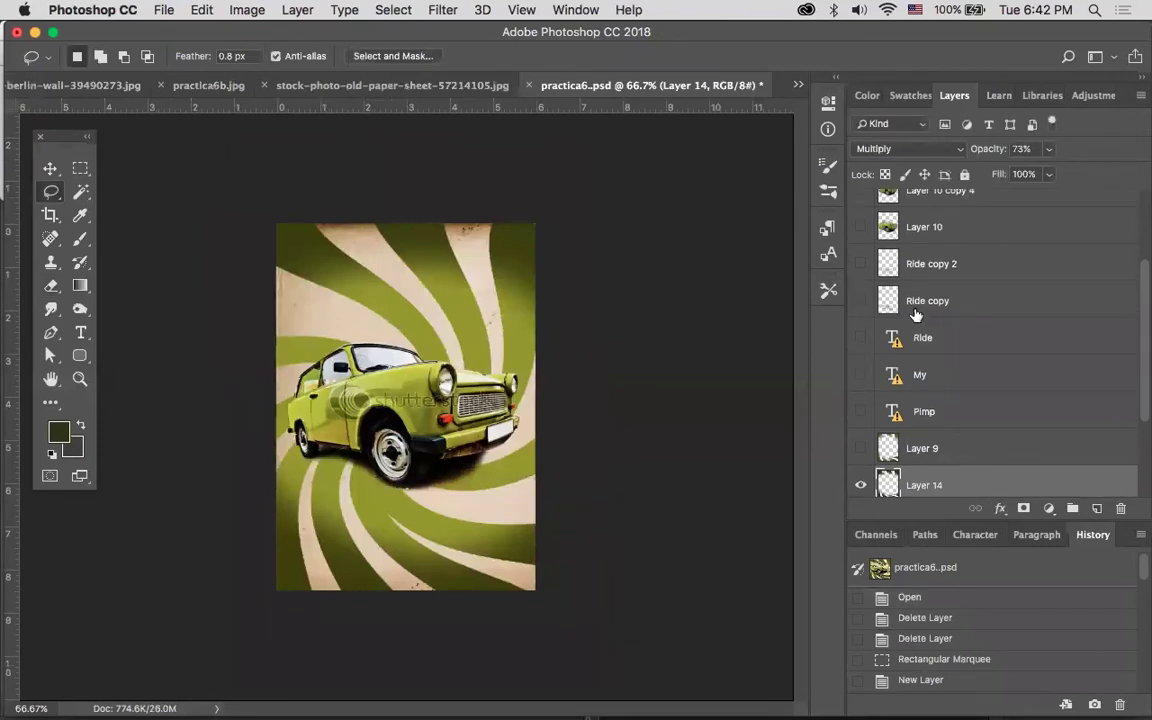
scroll(915, 315, up, 4)
drag(912, 288, 1098, 508)
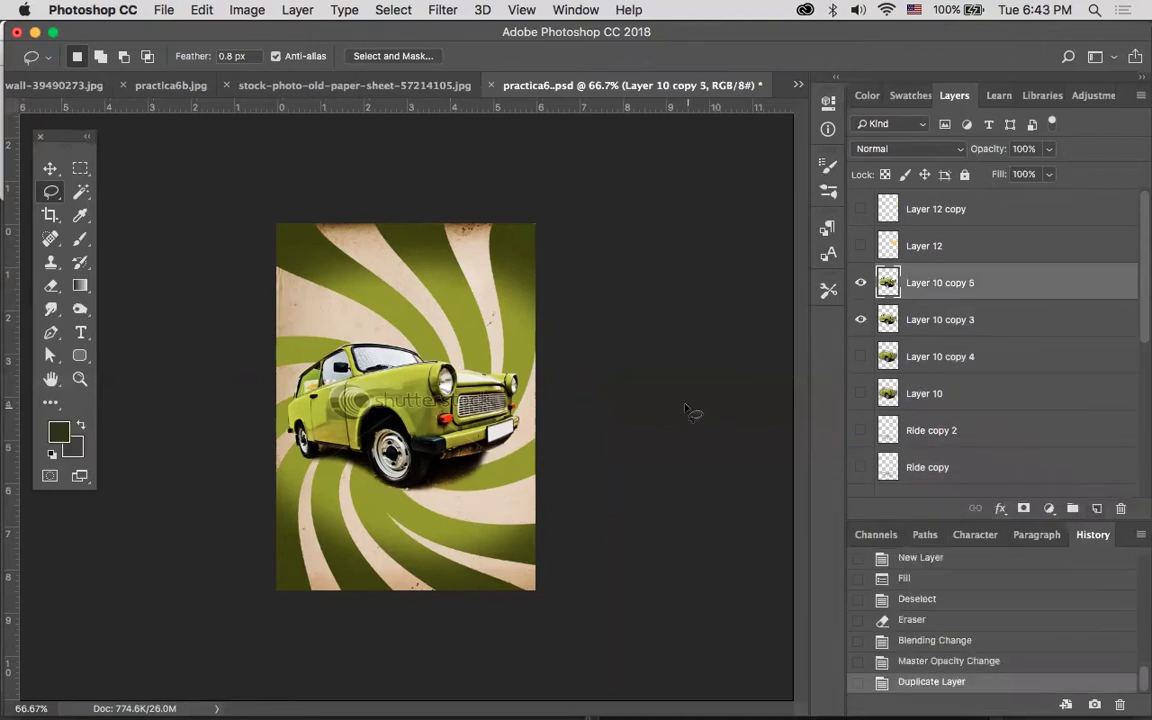
Apply a Radial Blur with amount 17, Spin method and Good quality to Layer 10 copy 3, and check it beneath the sharp car
click(945, 318)
click(861, 319)
click(861, 319)
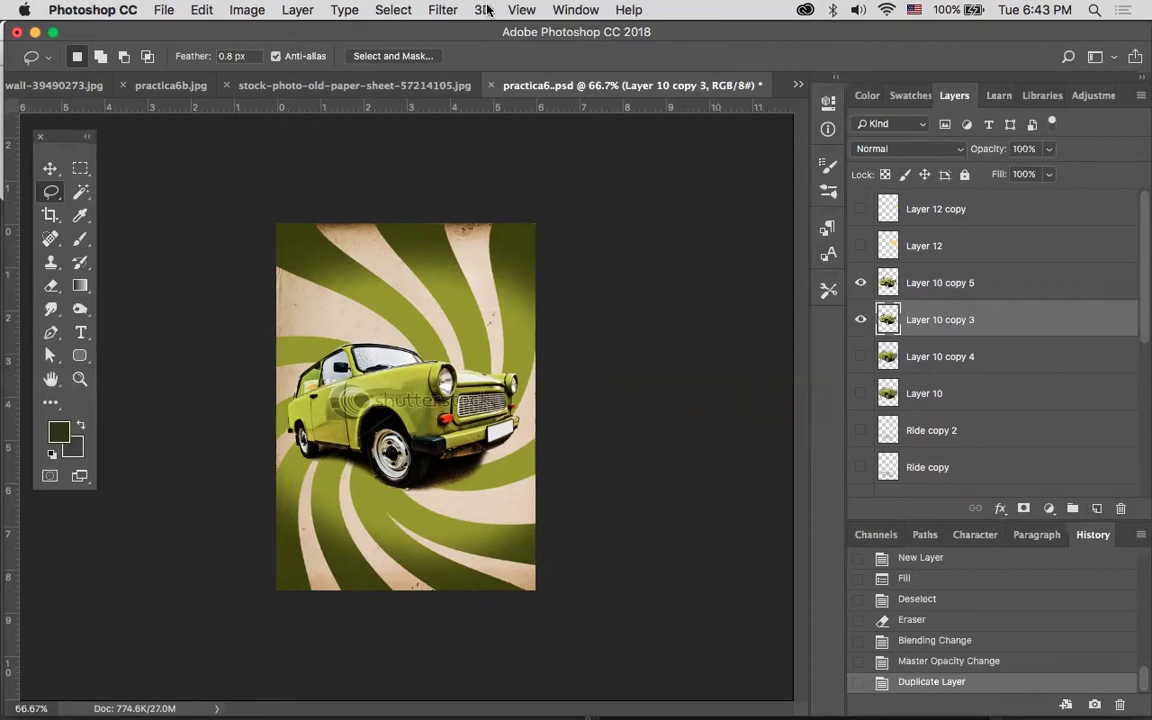
click(438, 10)
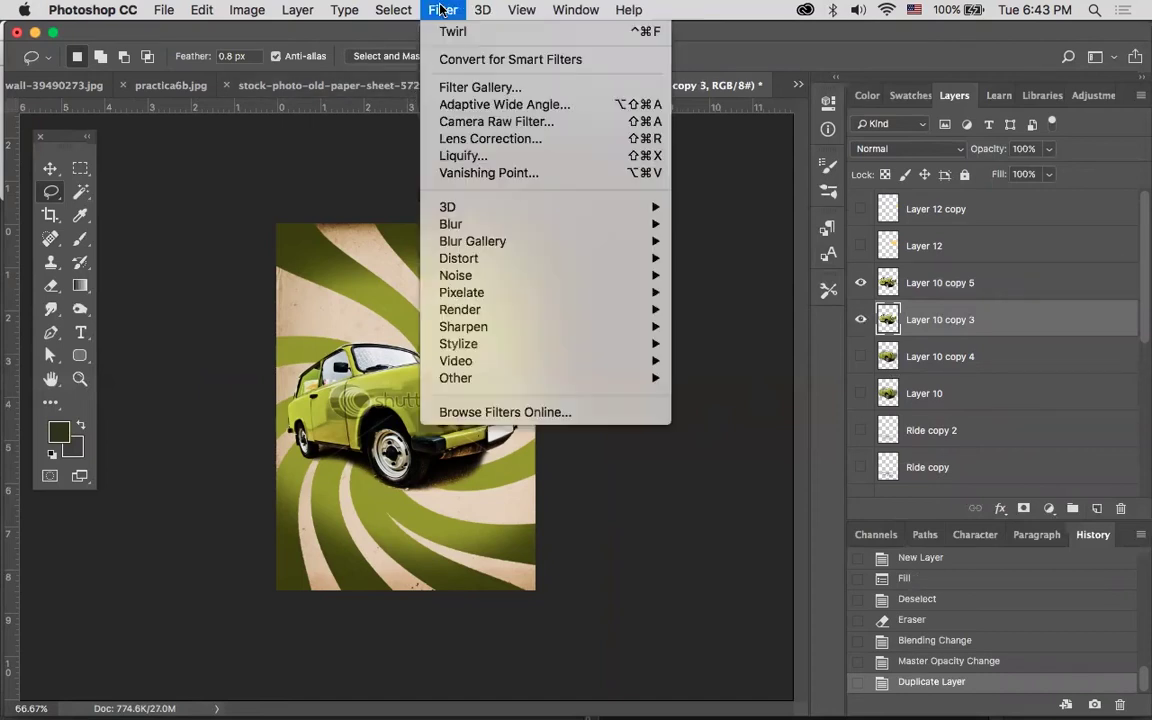
mouse_move(479, 245)
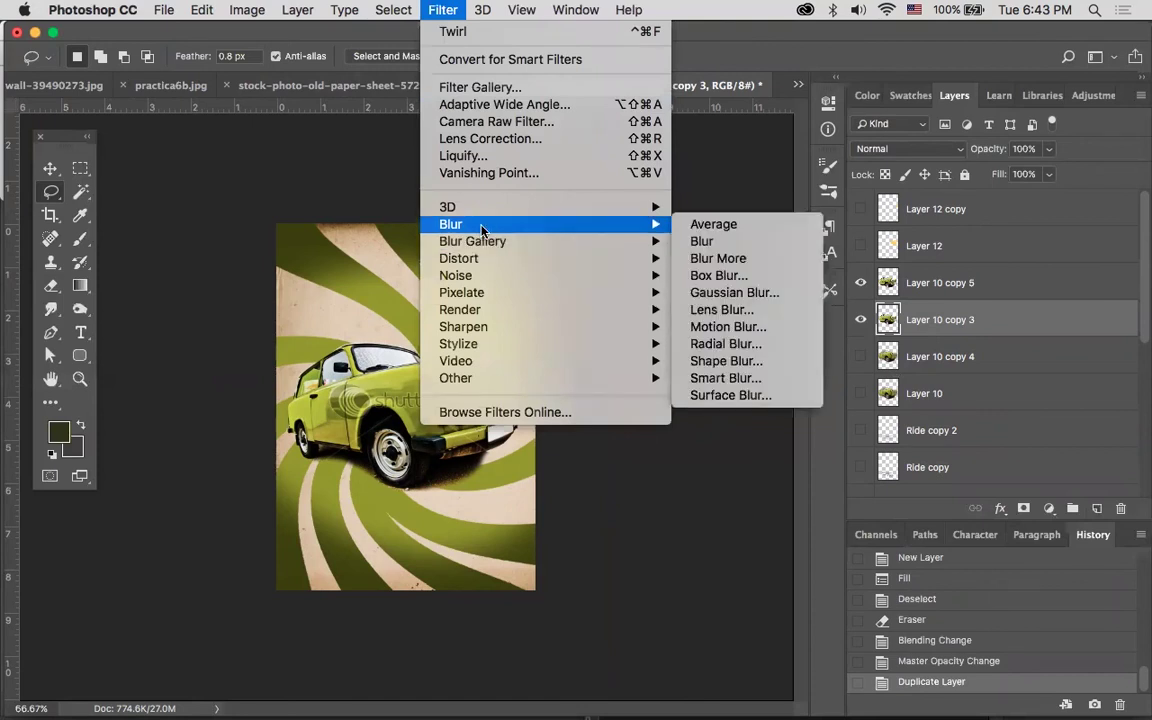
click(752, 344)
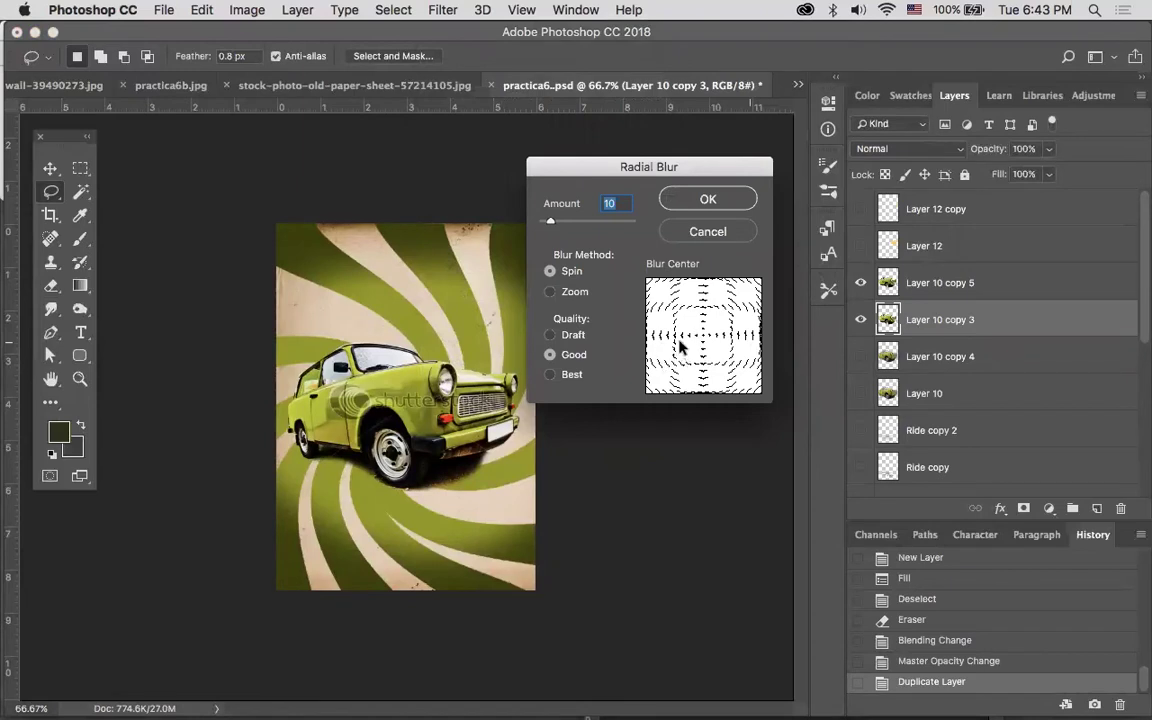
drag(550, 219, 556, 219)
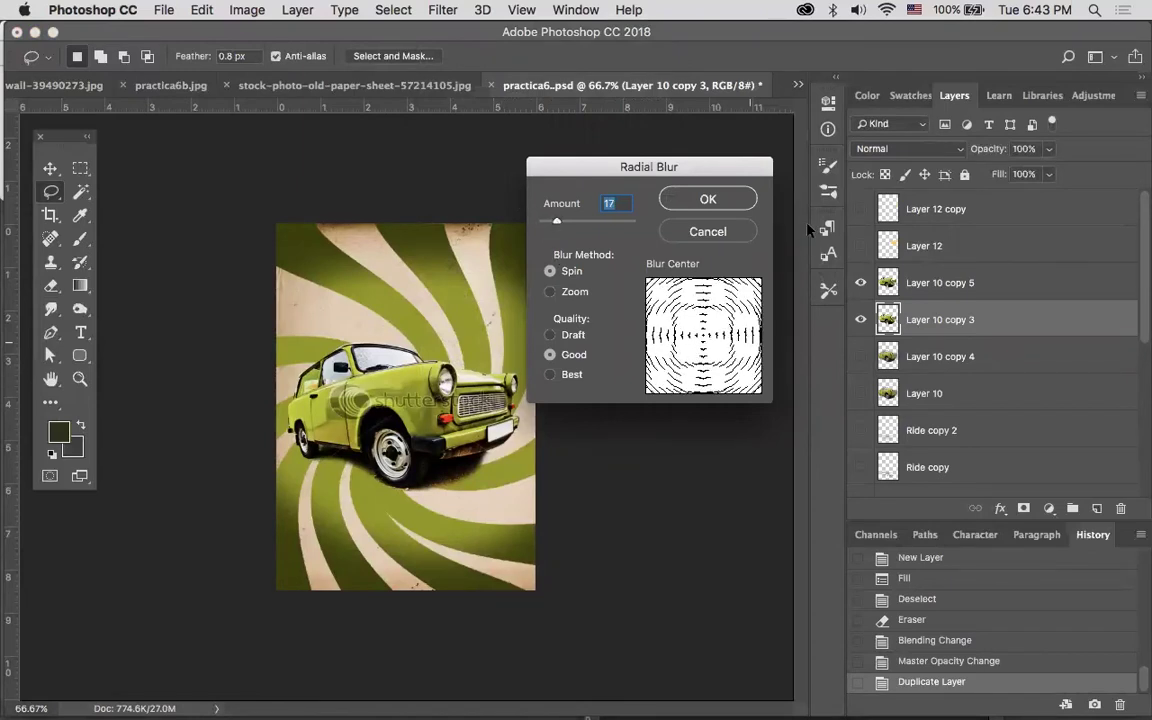
click(737, 196)
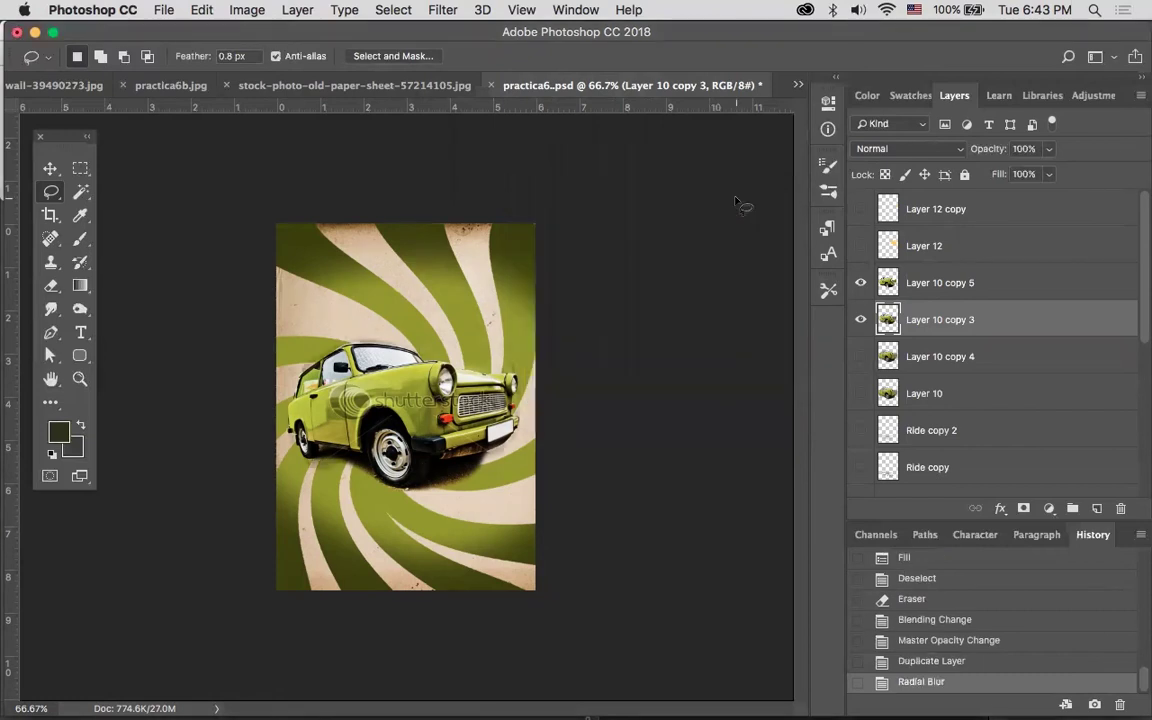
click(860, 283)
click(864, 284)
click(864, 284)
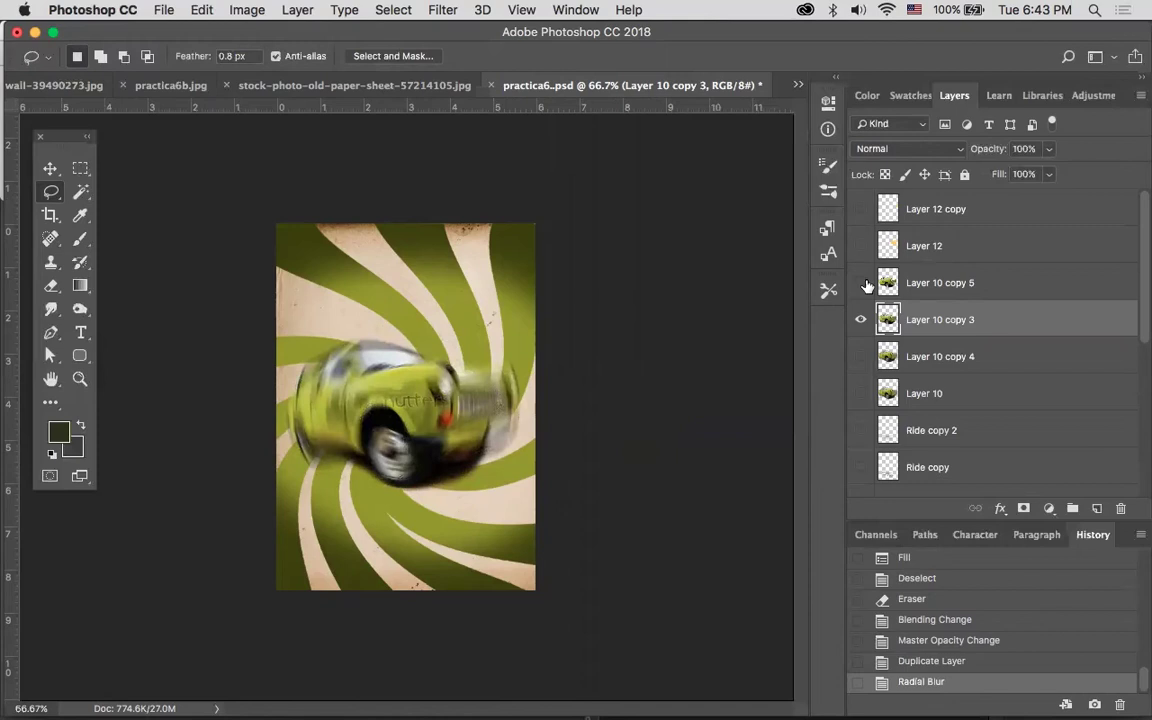
click(861, 284)
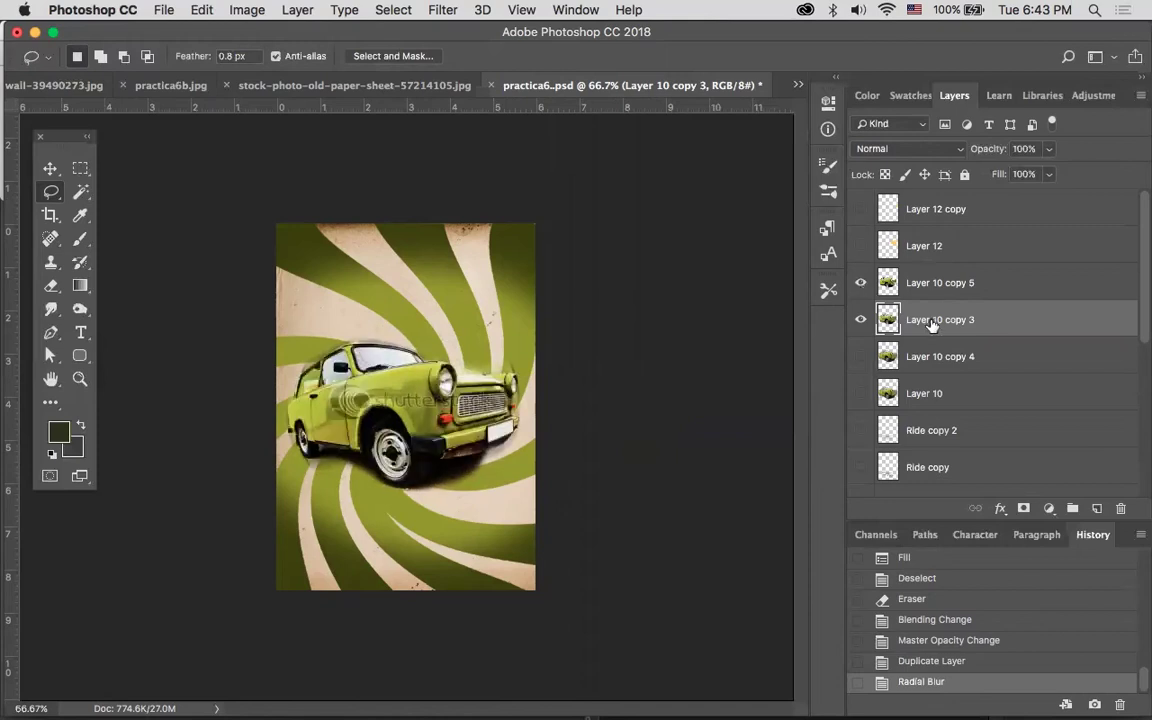
Enlarge the blurred car on Layer 10 copy 3 slightly with Free Transform and duplicate that layer
key(super+t)
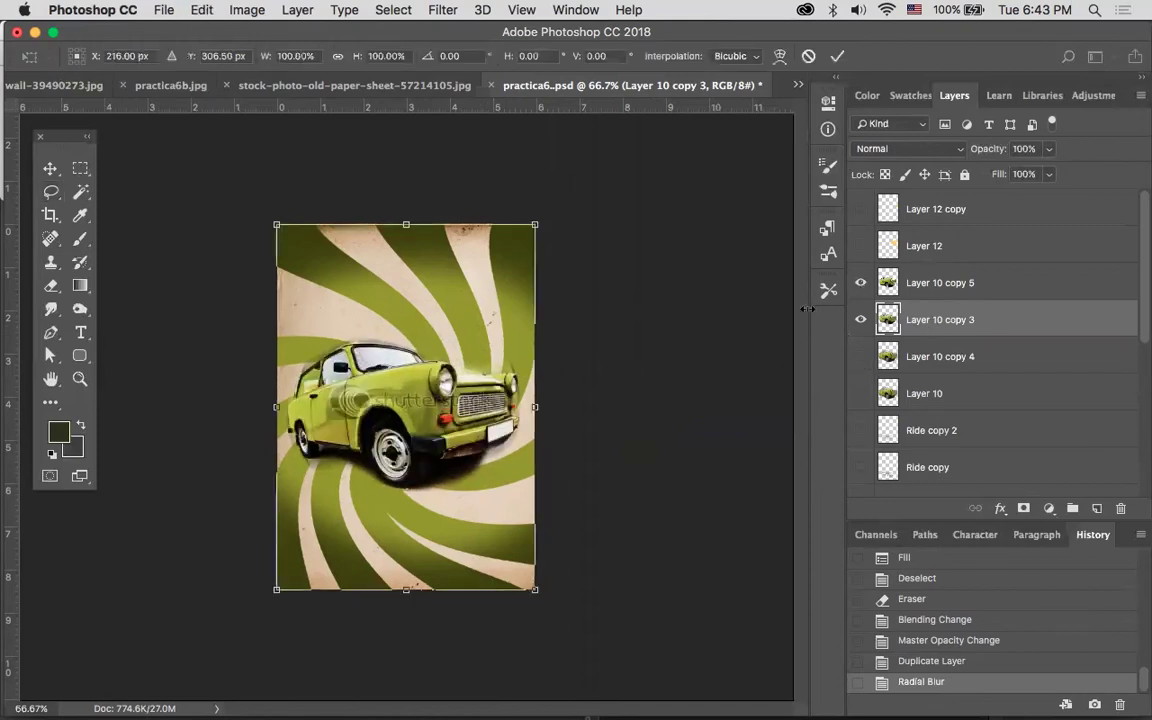
drag(540, 220, 549, 215)
key(Return)
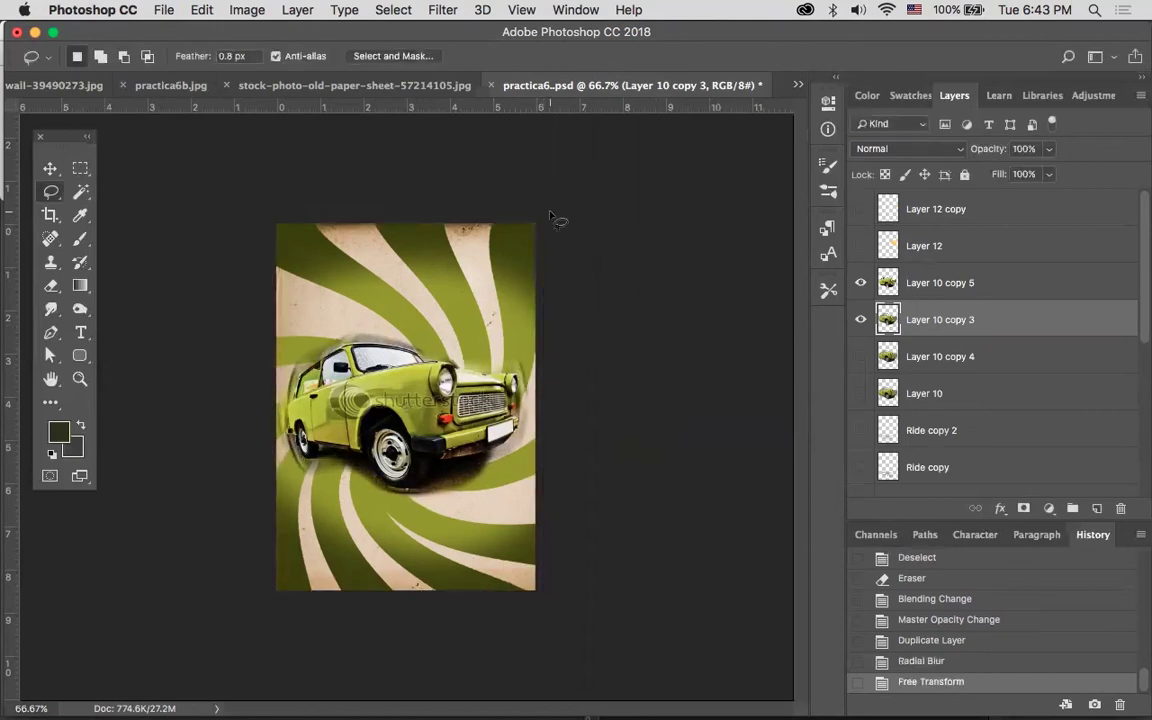
drag(1026, 319, 1098, 510)
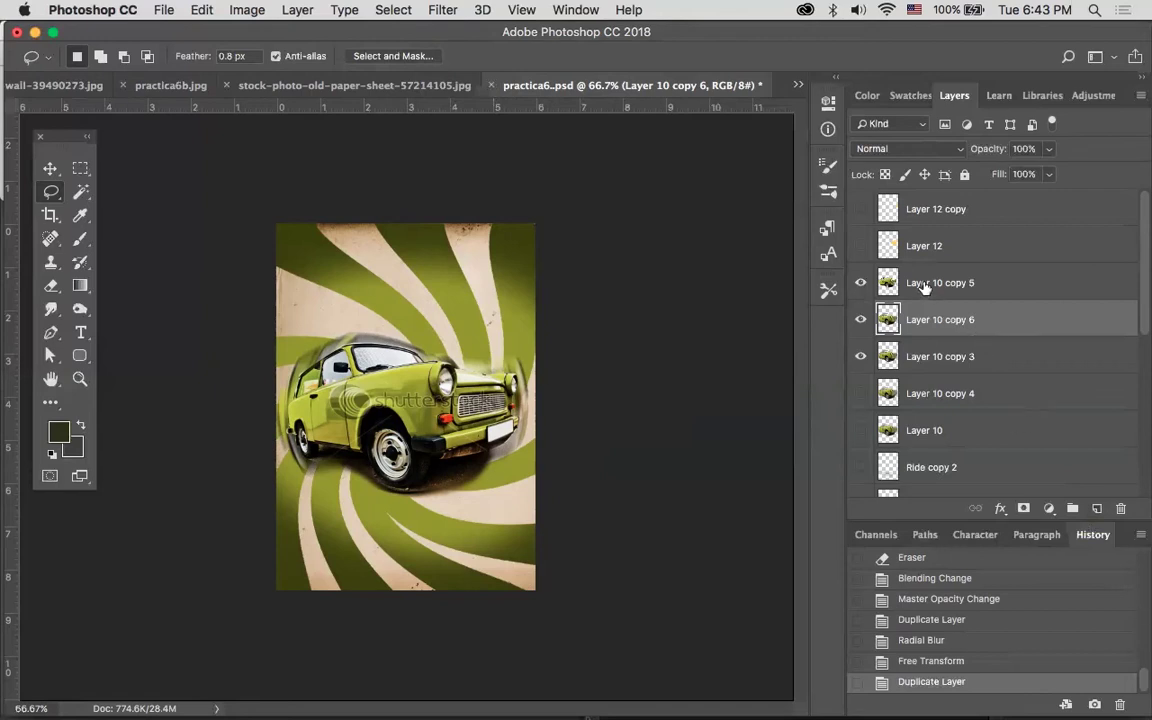
With Layer 10 copy 5 active, lasso a beam-shaped selection widening from the near headlight to beyond the poster's right edge
click(888, 285)
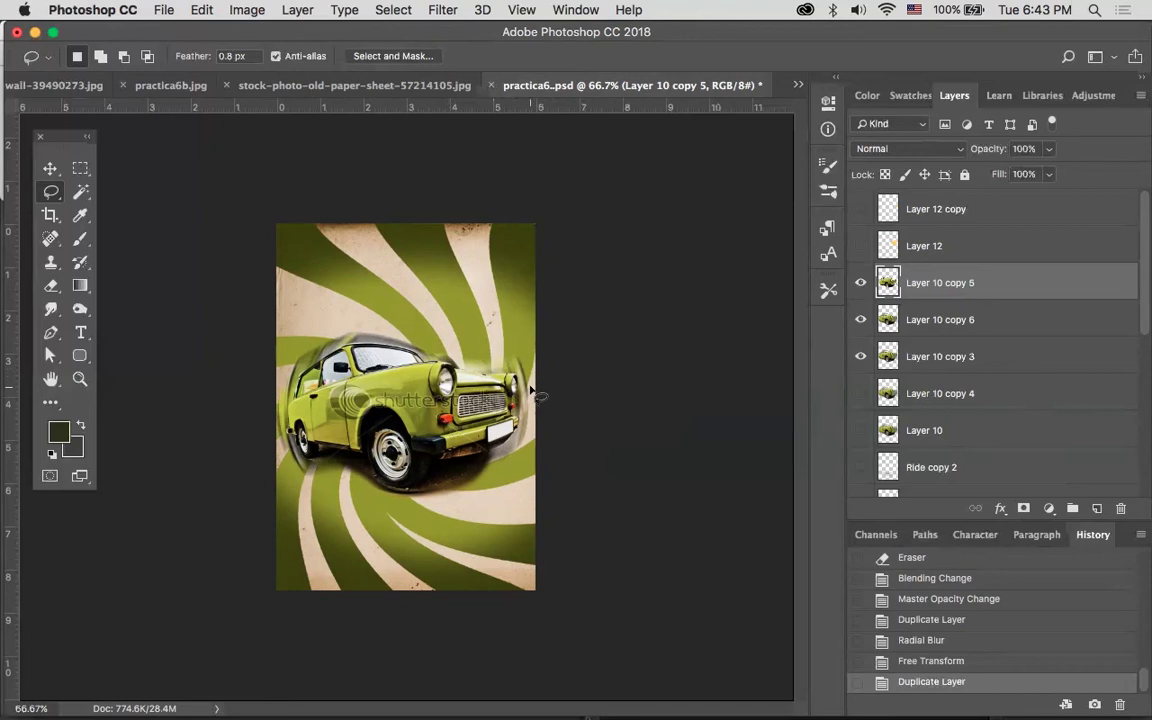
key(super+equal)
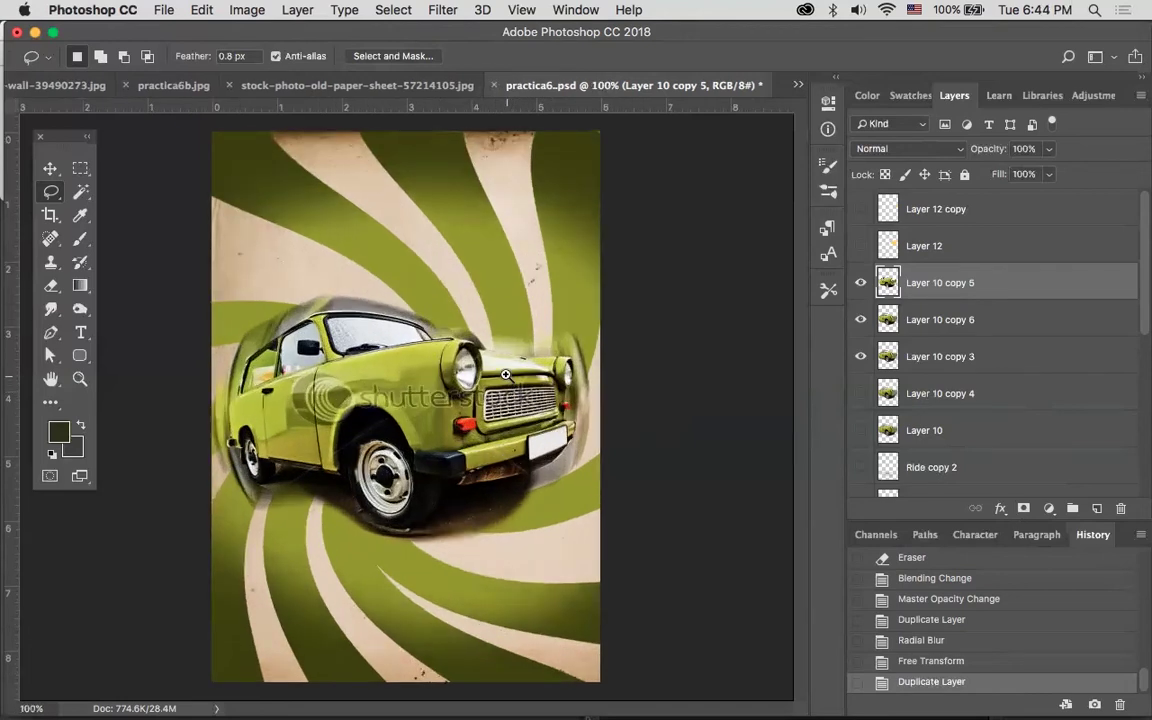
key(super+equal)
drag(506, 374, 453, 371)
key(super+r)
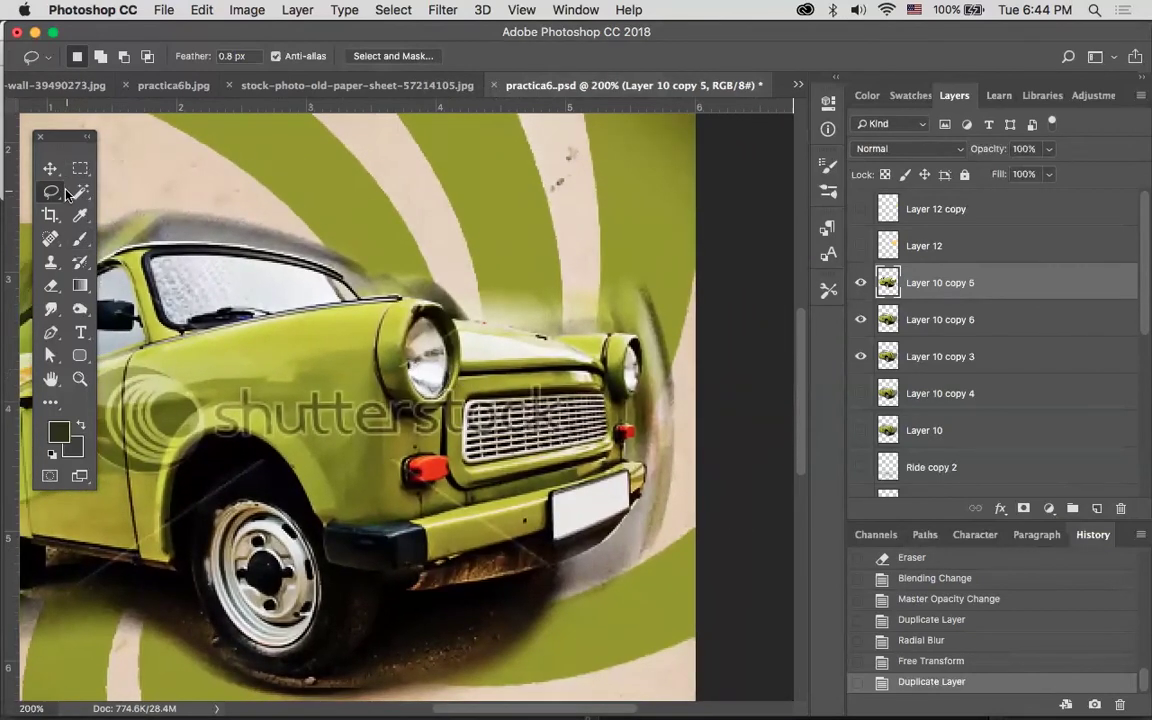
click(430, 310)
click(699, 193)
click(720, 489)
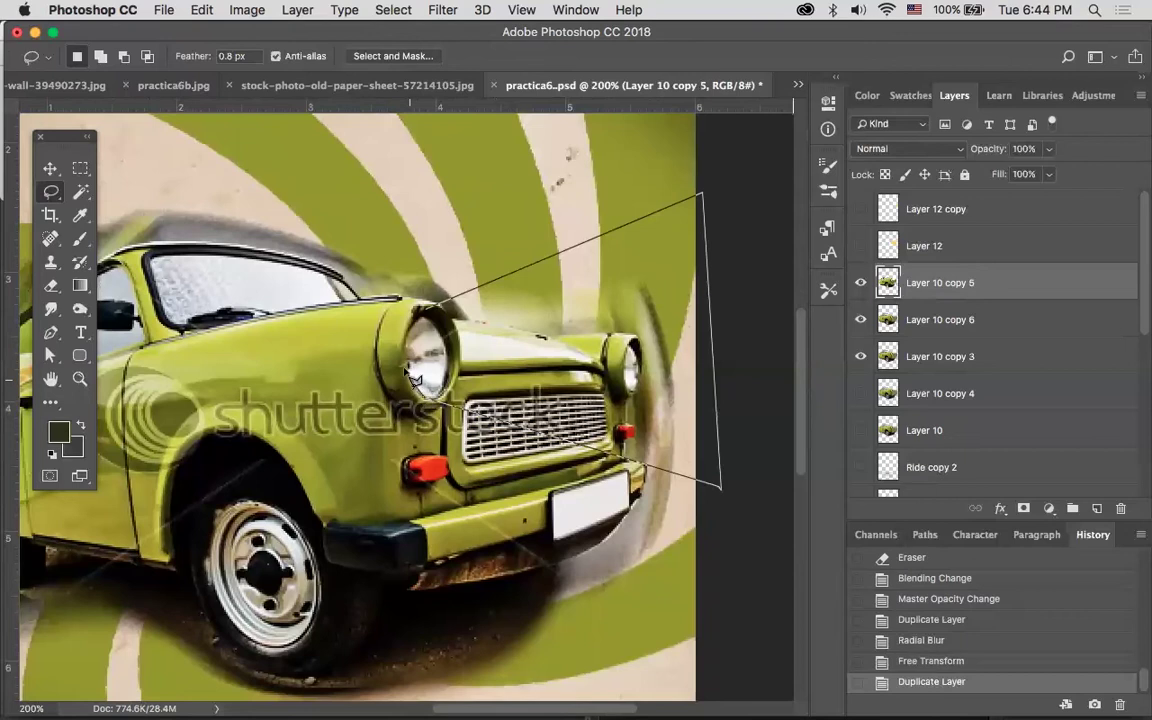
click(421, 316)
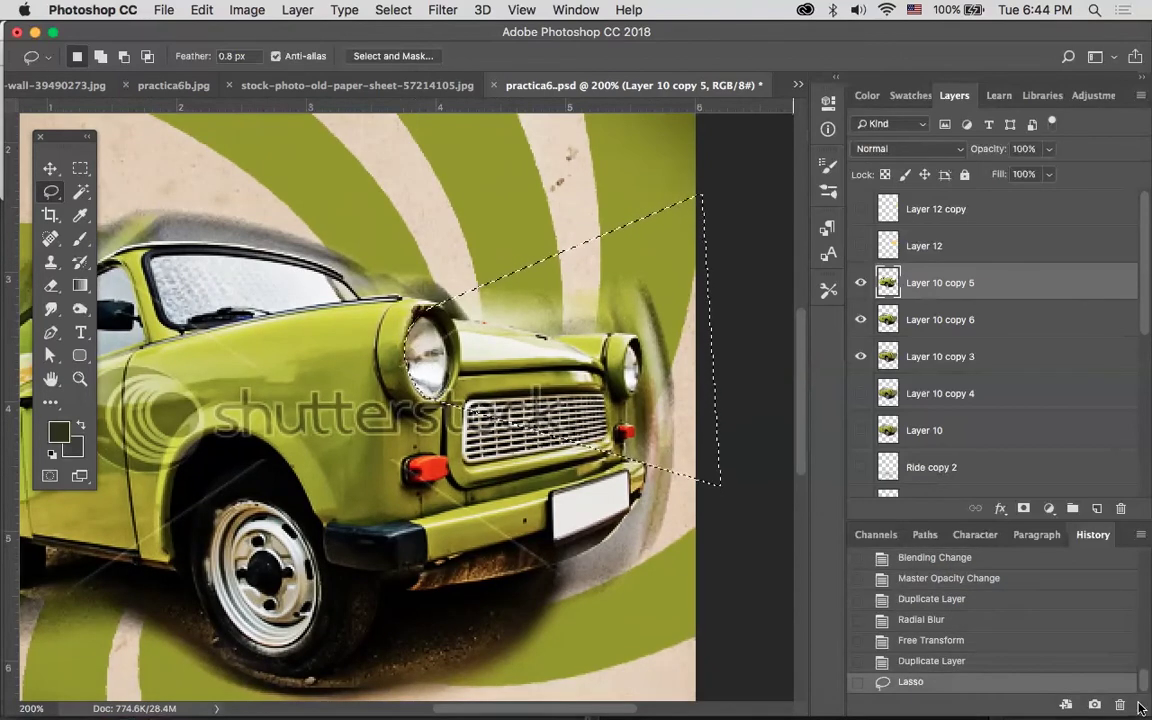
On a new layer above Layer 10 copy 5, fill the beam selection with a linear gradient from yellow #f0f806 to transparent, starting at the headlight
click(1096, 509)
click(80, 285)
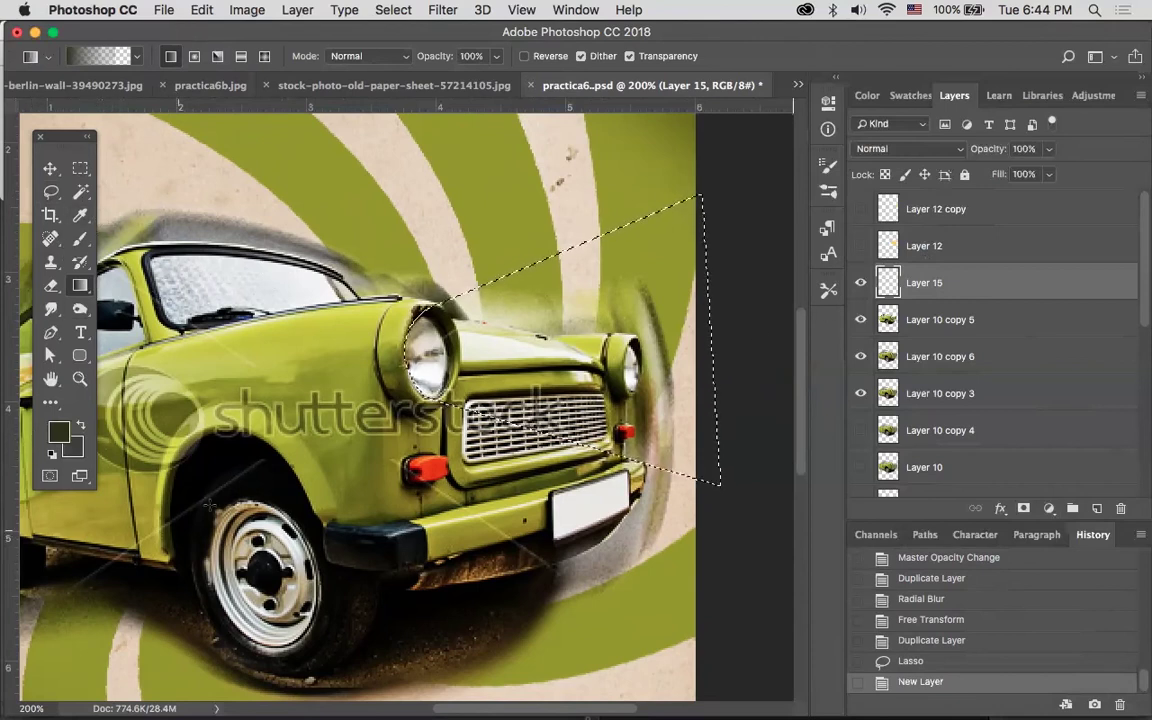
click(62, 433)
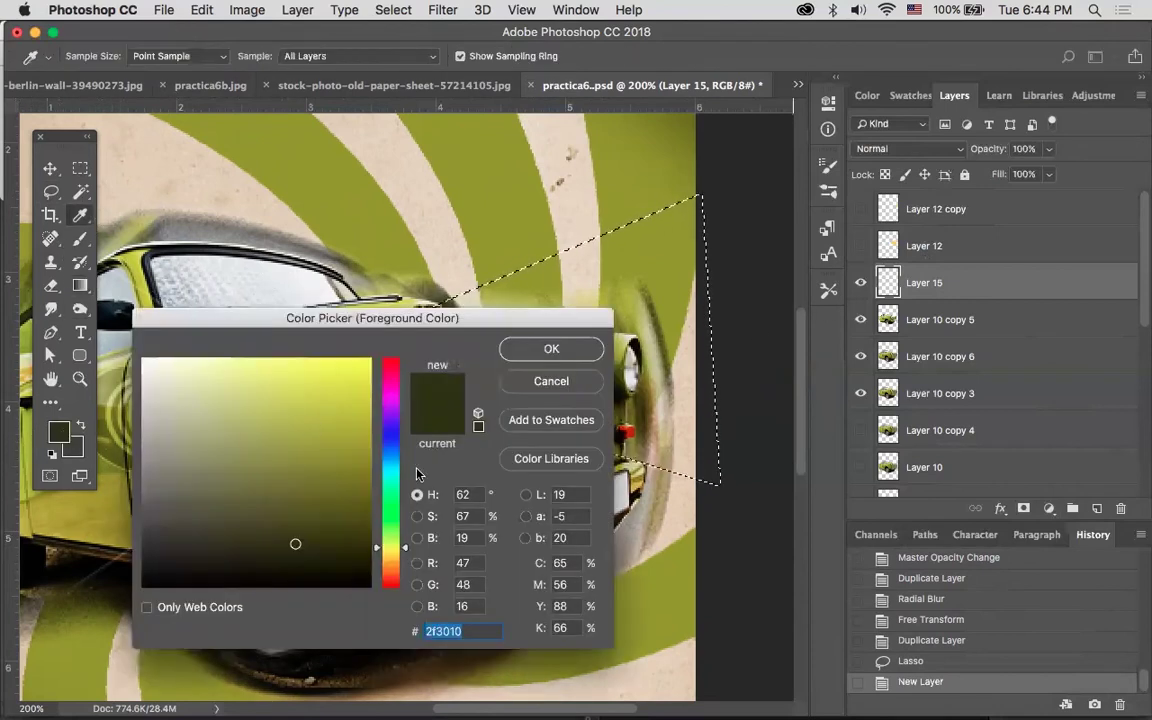
click(365, 364)
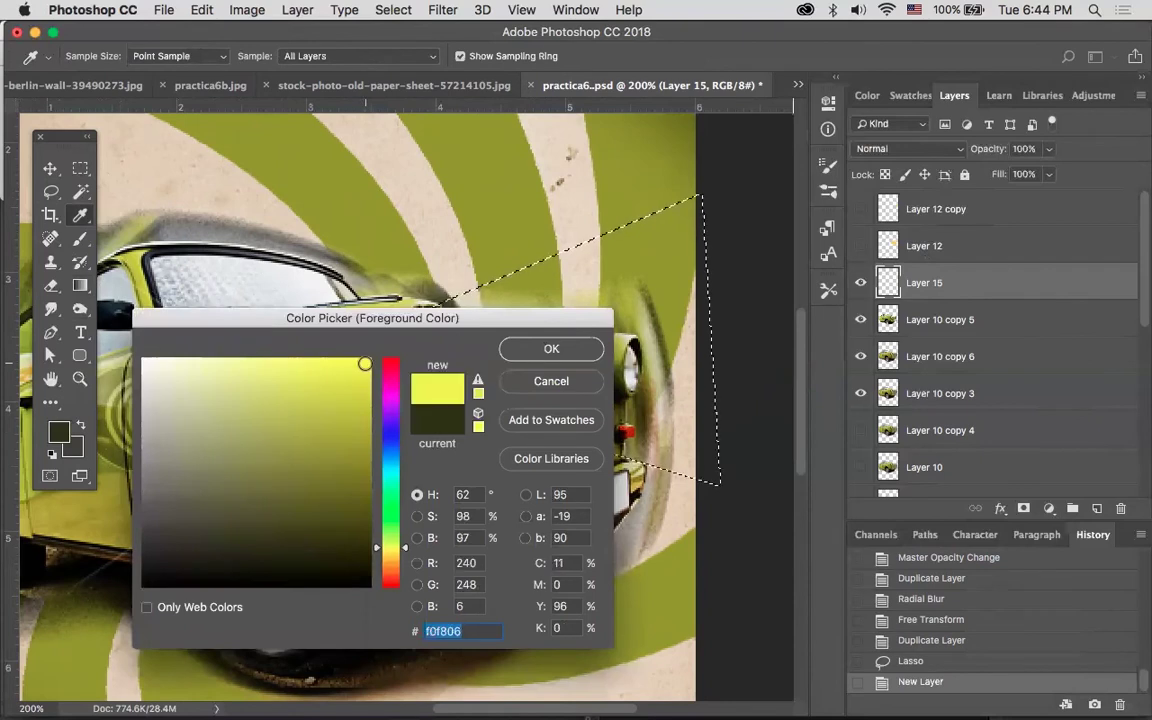
click(535, 347)
key(g)
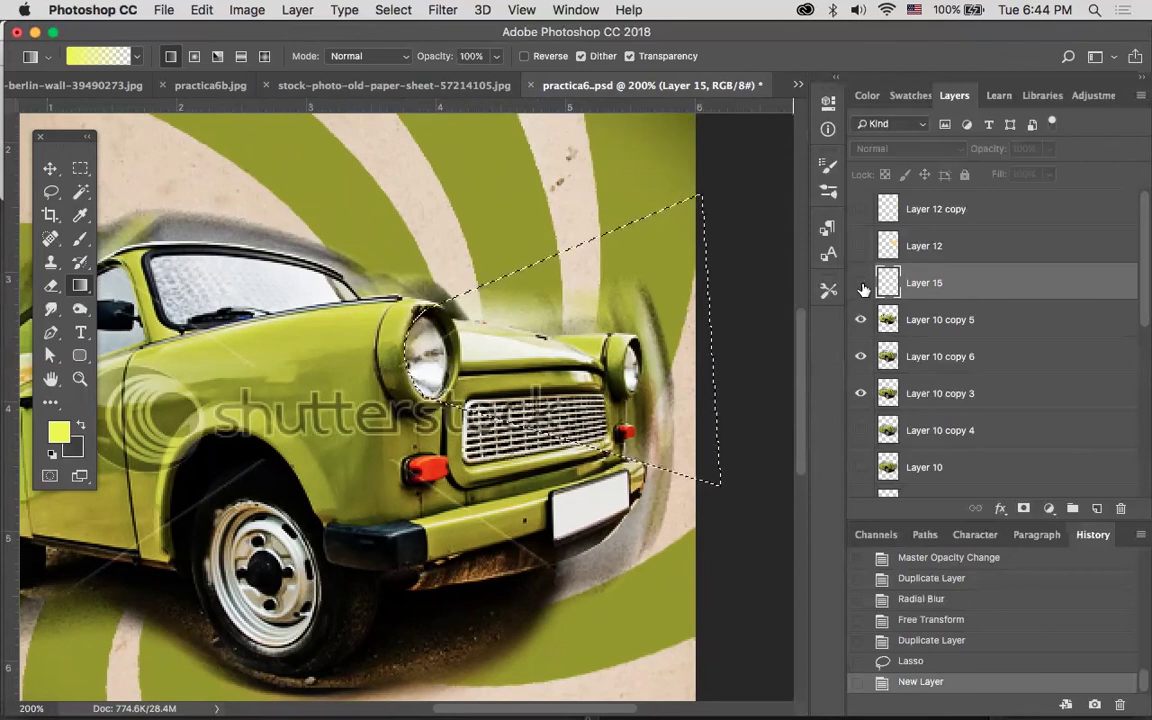
drag(415, 328, 600, 287)
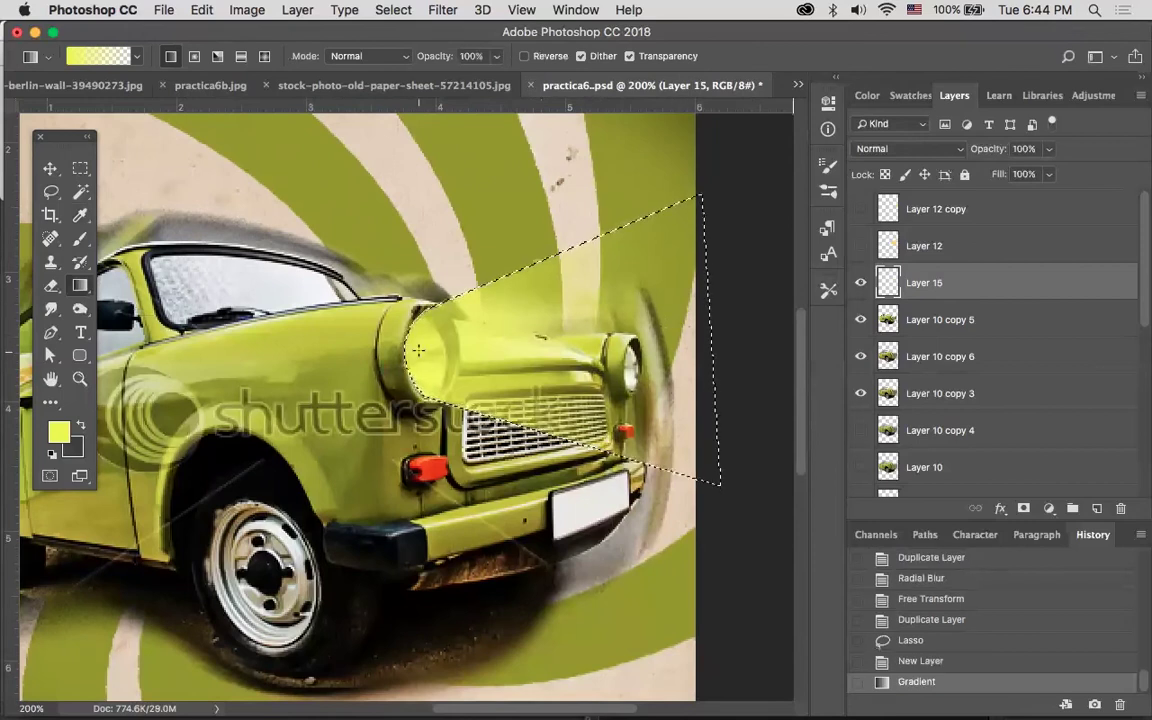
Strengthen the near headlight beam on Layer 15 with another yellow-to-transparent linear gradient, undo any excess pass, and deselect the beam area
drag(397, 355, 590, 338)
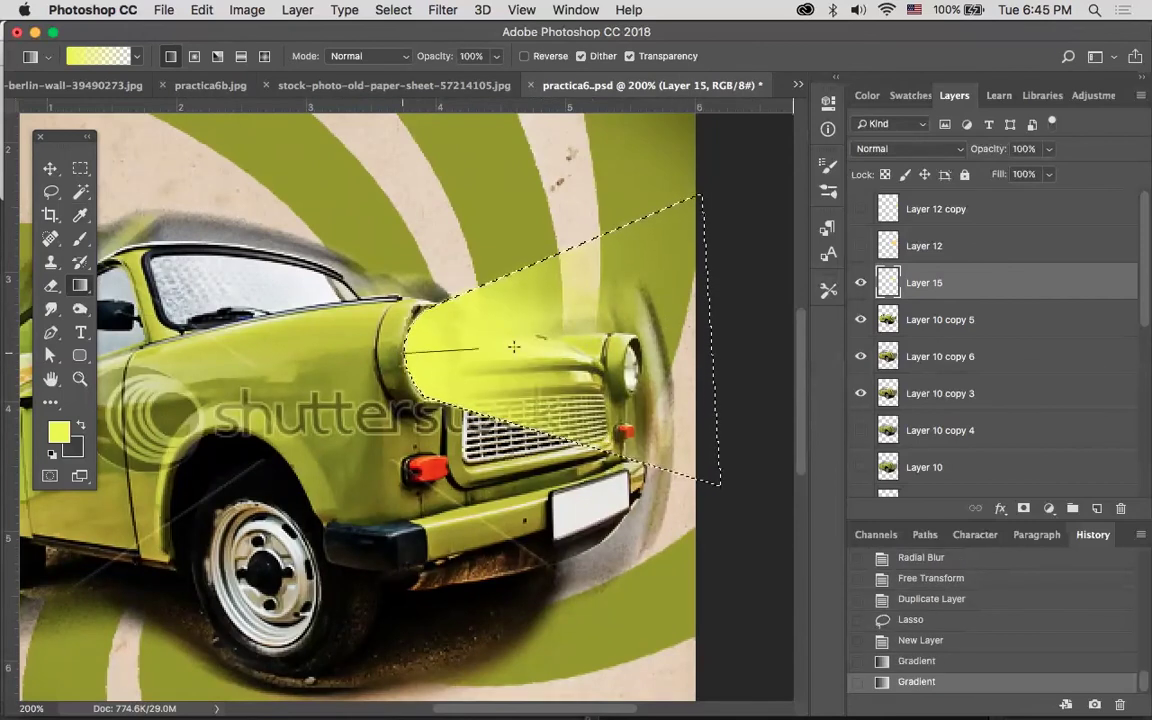
drag(559, 345, 559, 345)
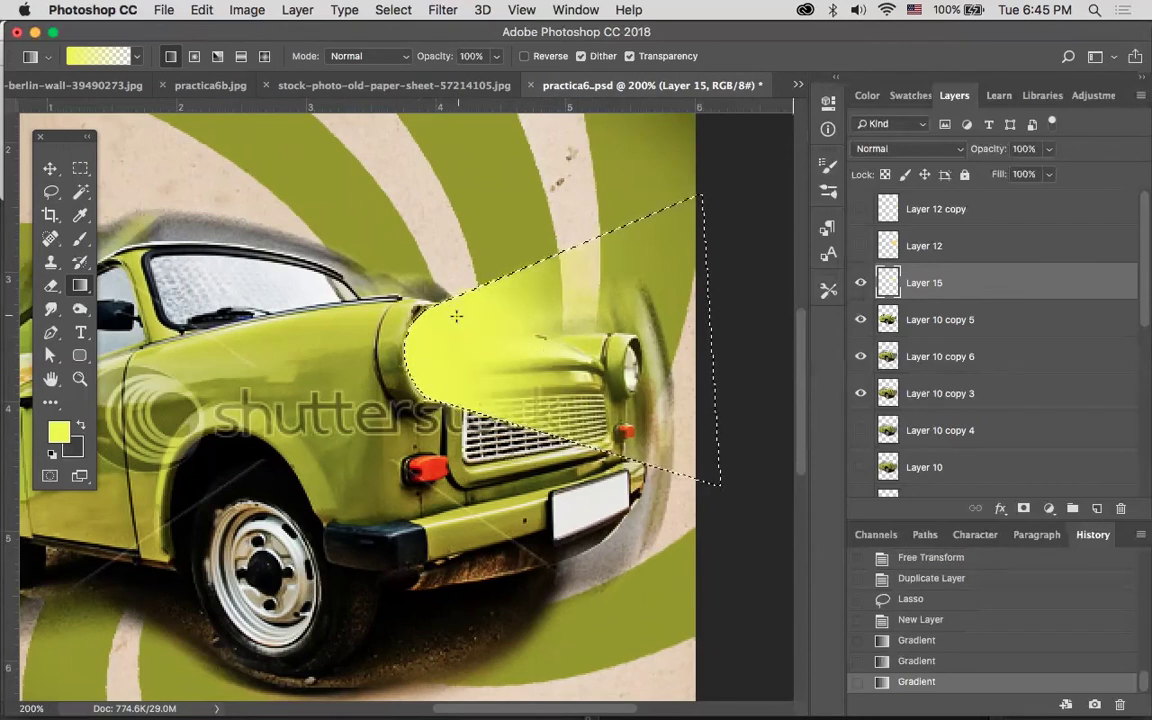
key(super+z)
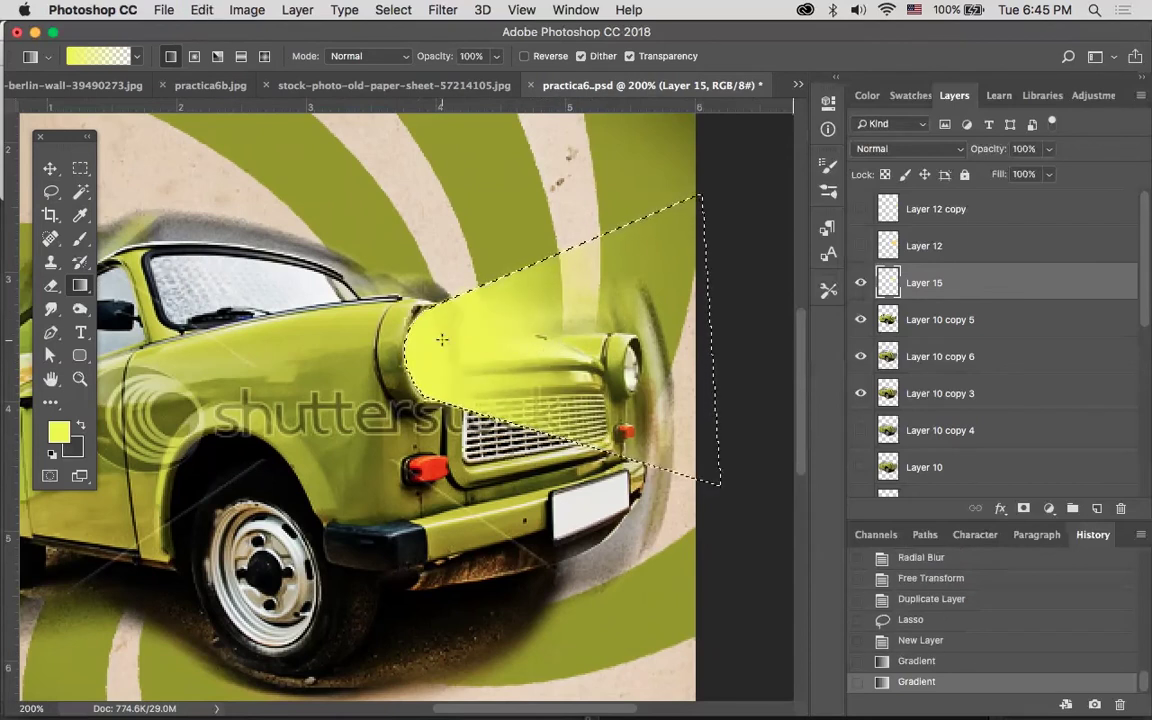
click(51, 191)
click(270, 215)
alt+click(328, 260)
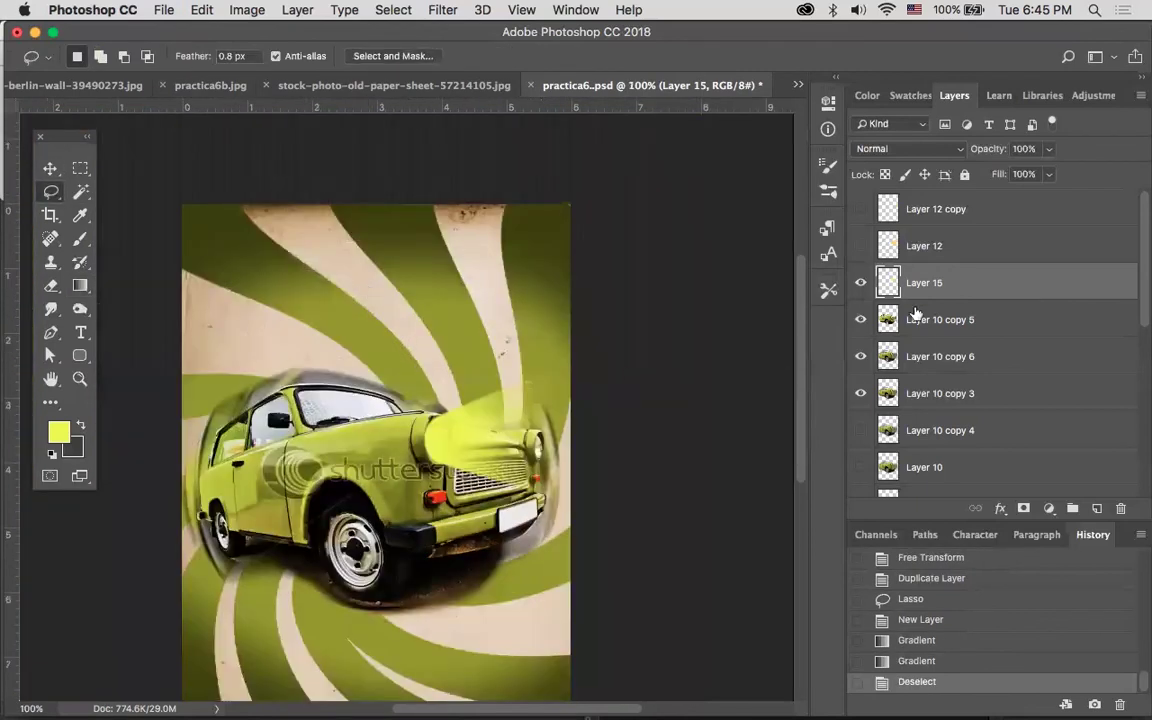
Lower the opacity of the headlight beam on Layer 15 to 93%
click(1047, 150)
drag(1047, 173, 1044, 173)
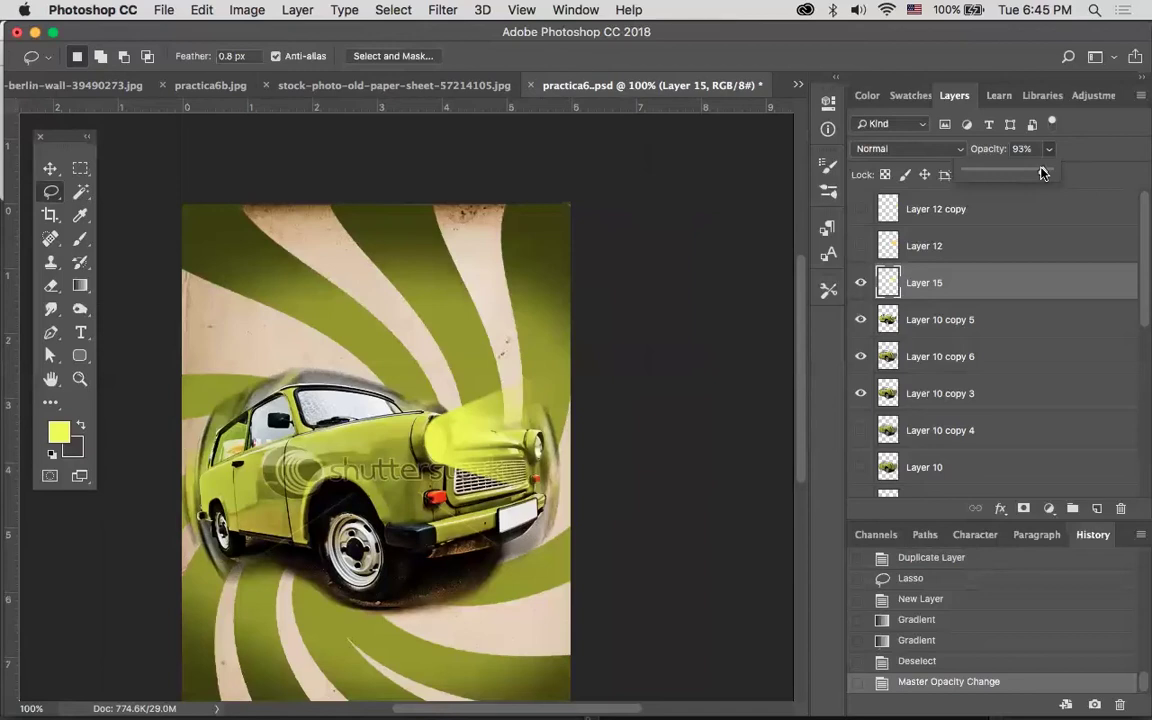
click(1020, 287)
Duplicate Layer 15, move the copied beam onto the far headlight, reduce it slightly with Free Transform and fine-tune its position
drag(940, 291, 1097, 508)
click(50, 168)
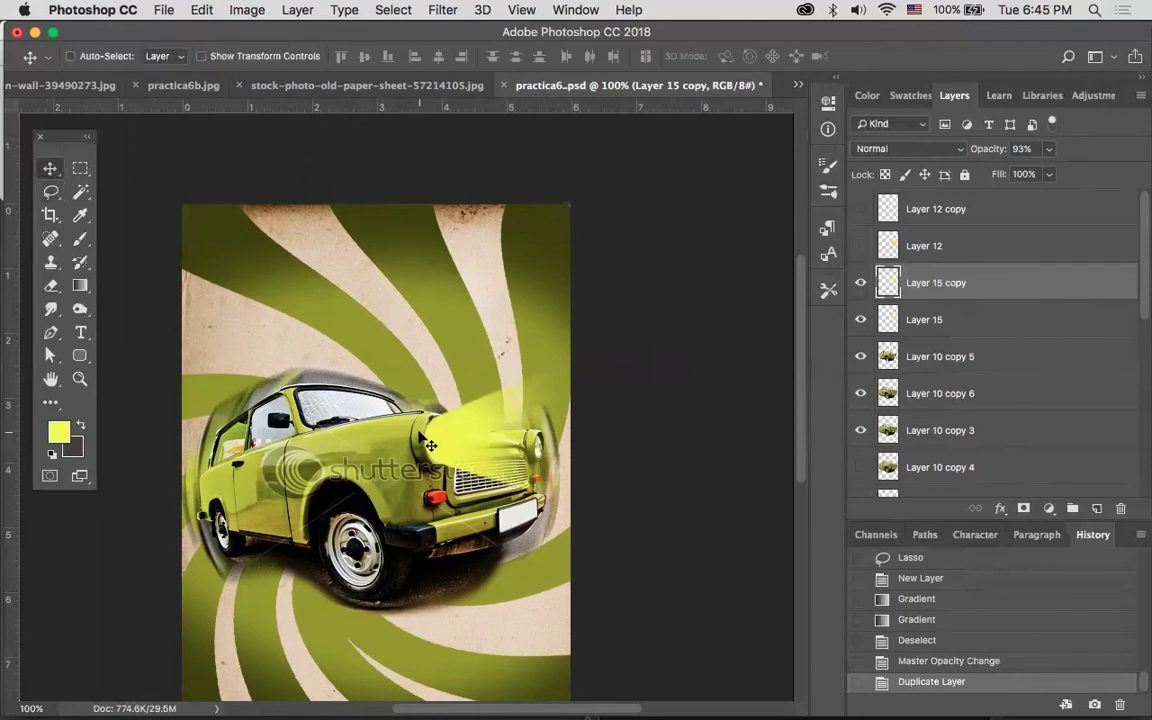
drag(455, 437, 532, 444)
key(super+t)
drag(660, 372, 628, 370)
key(Return)
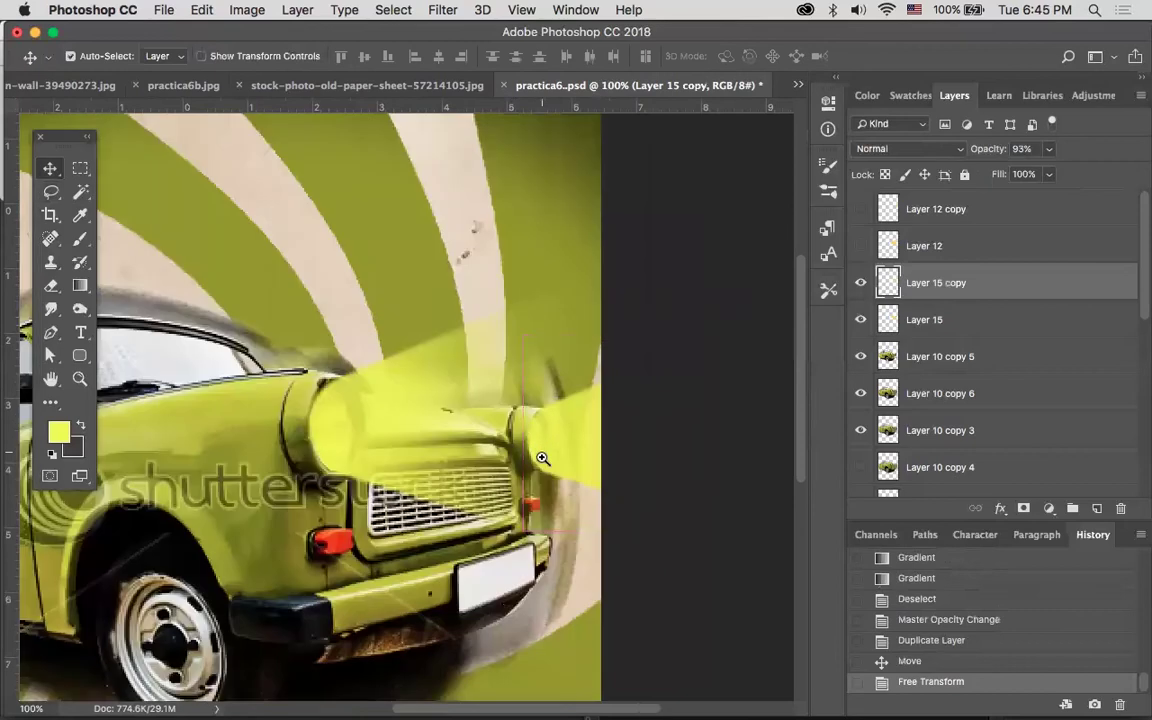
super+click(548, 458)
drag(555, 452, 573, 467)
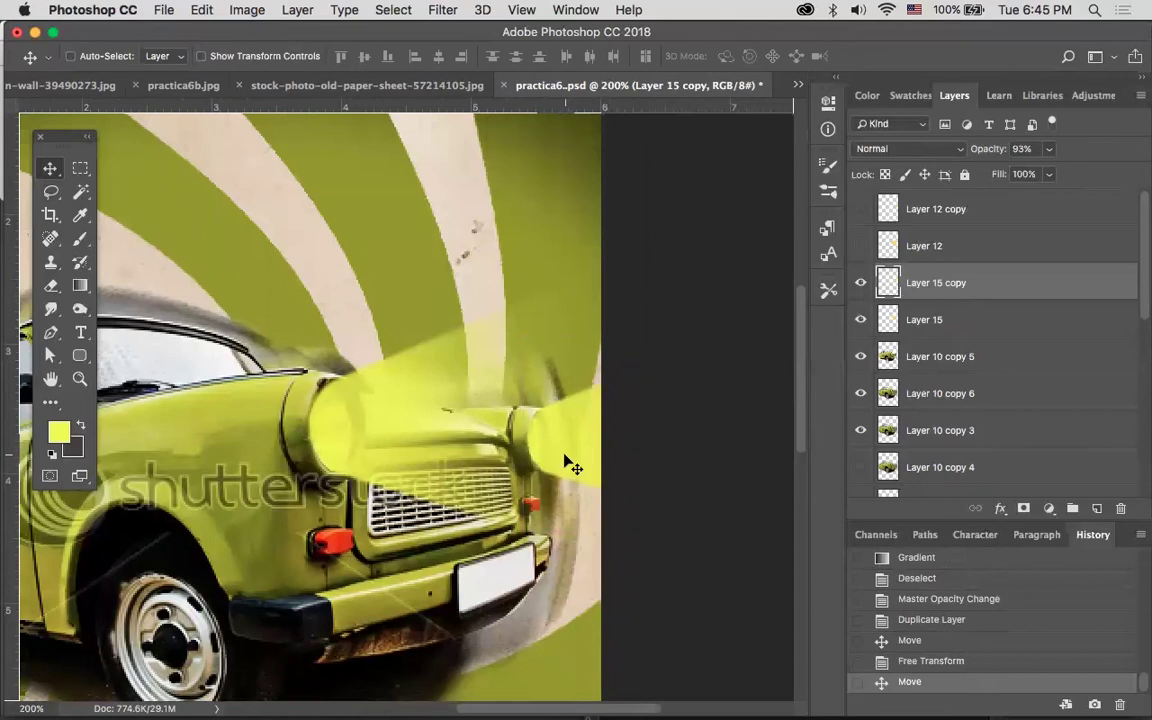
Make the Ride, My and Pimp text layers visible on the poster
key(super+alt+space)
click(487, 442)
click(325, 366)
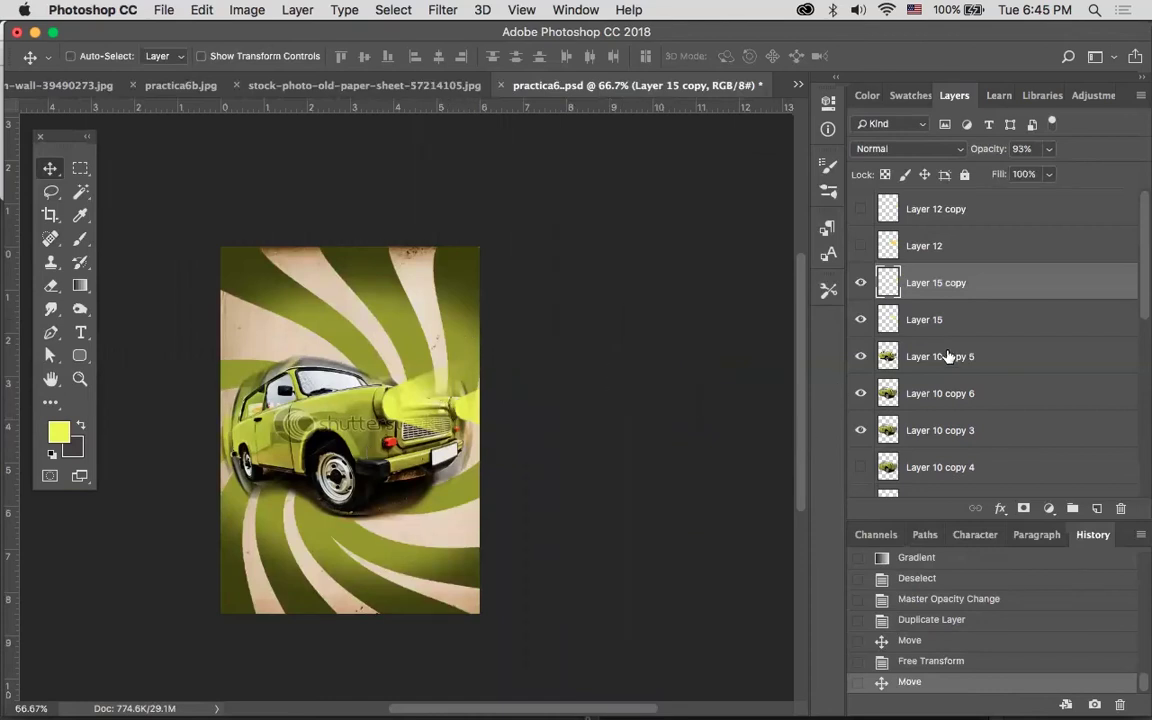
scroll(948, 356, down, 6)
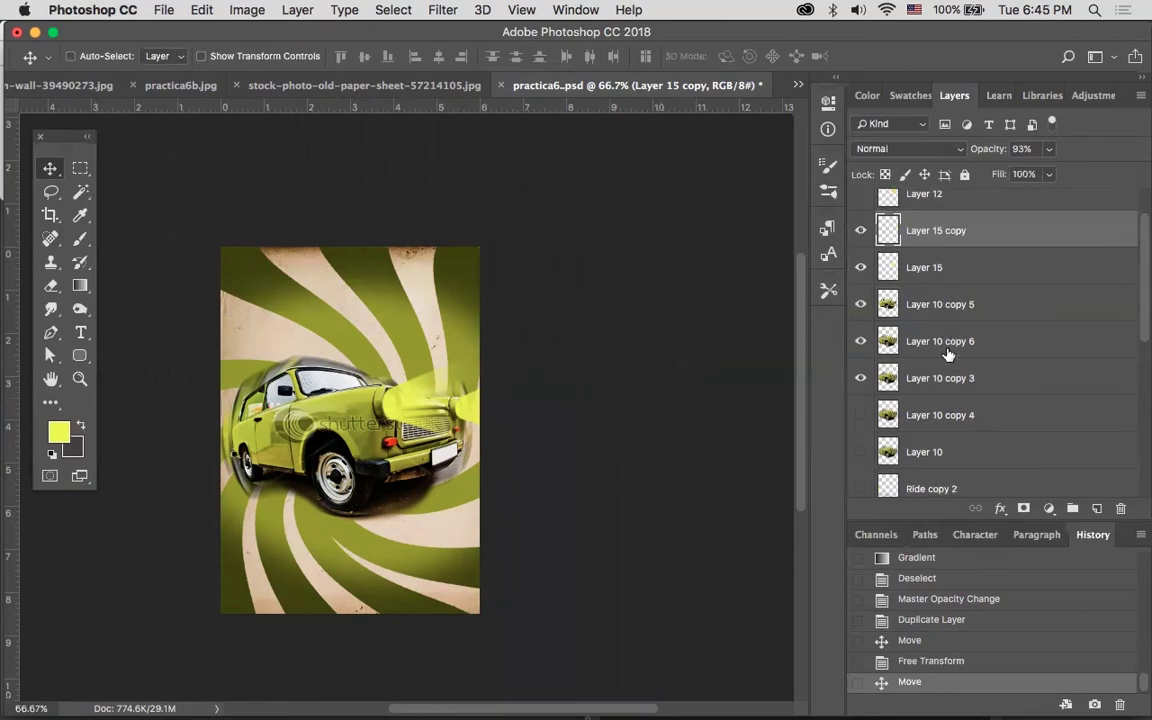
scroll(948, 353, down, 1)
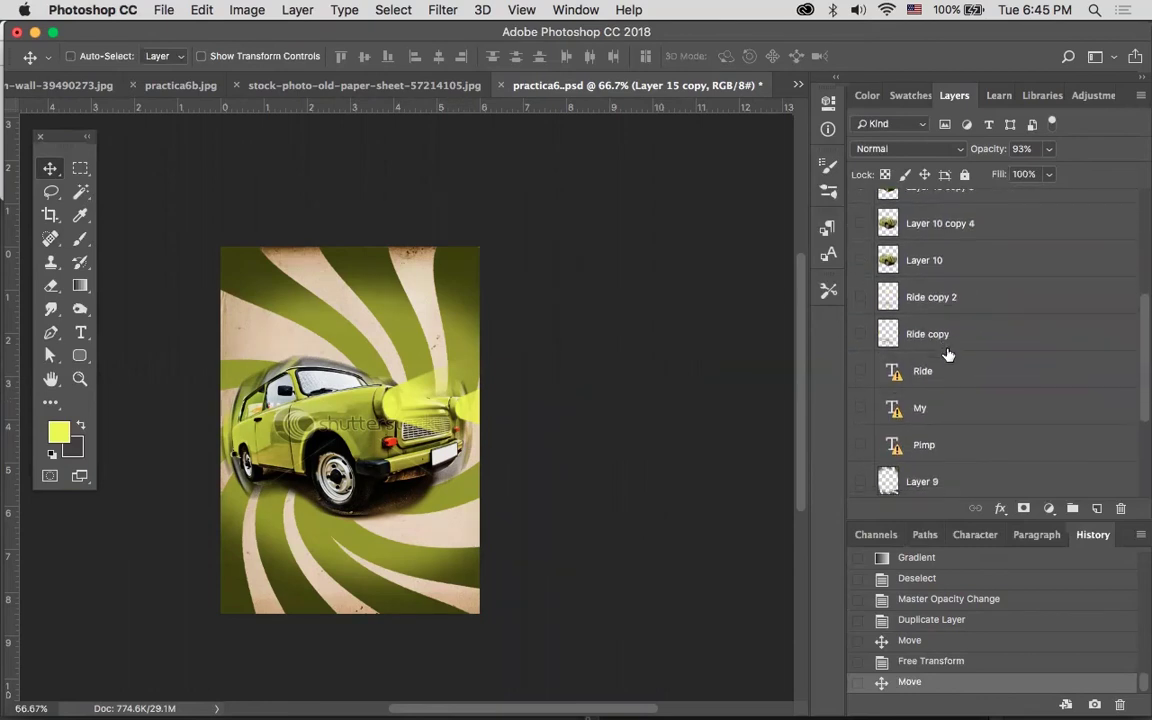
click(858, 371)
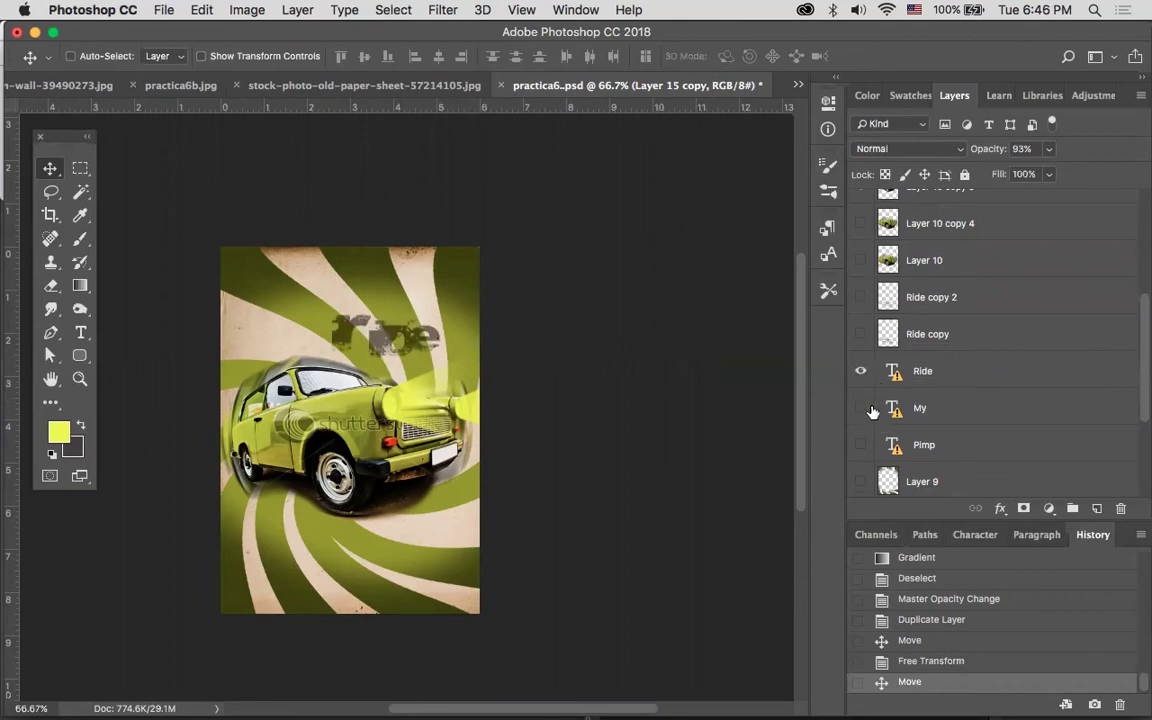
click(861, 408)
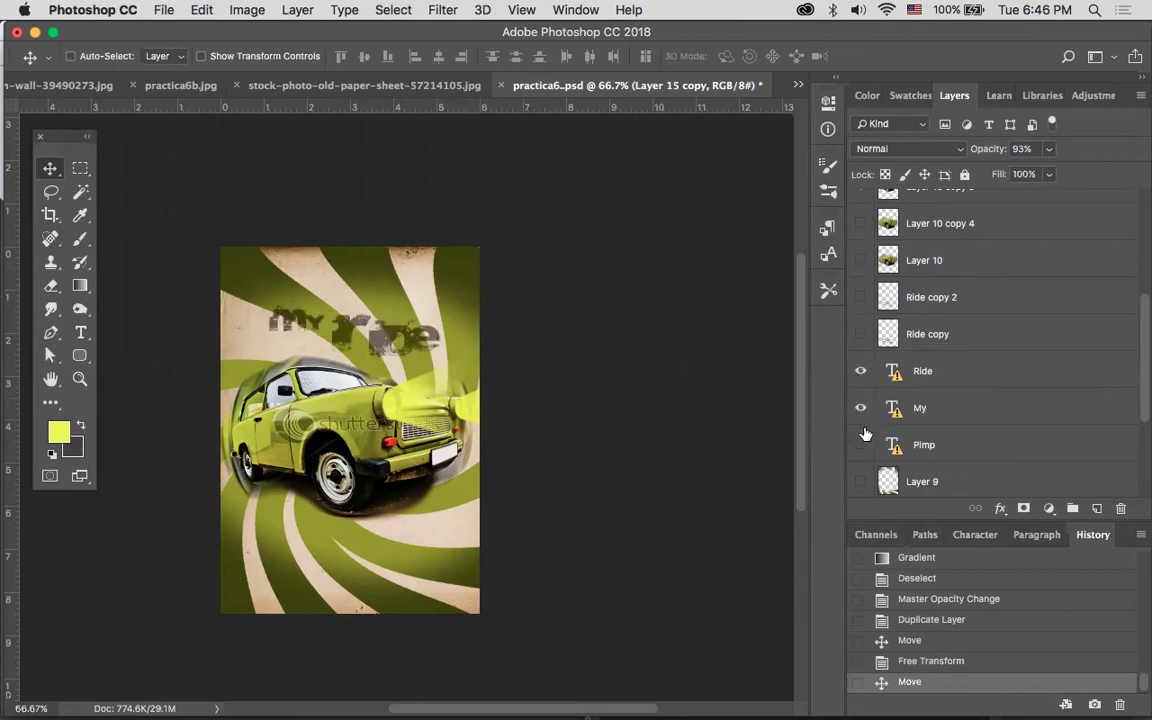
click(861, 445)
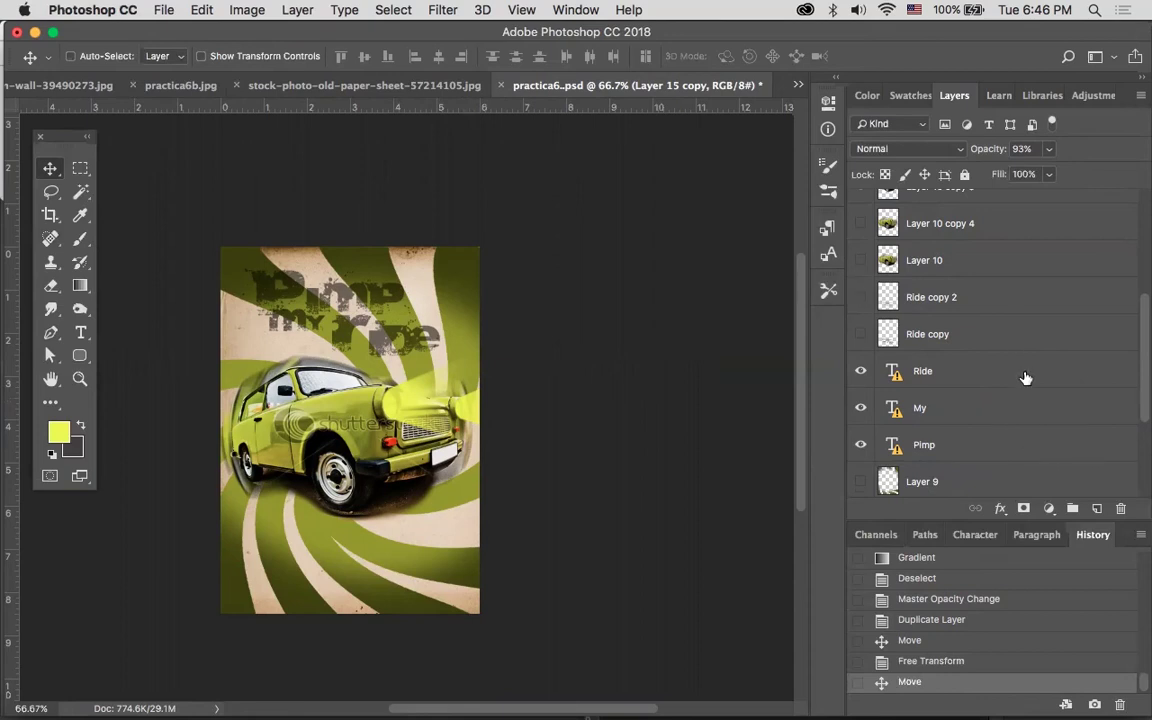
Select the Pimp, My and Ride text layers together and place a duplicate of them below the car
click(960, 444)
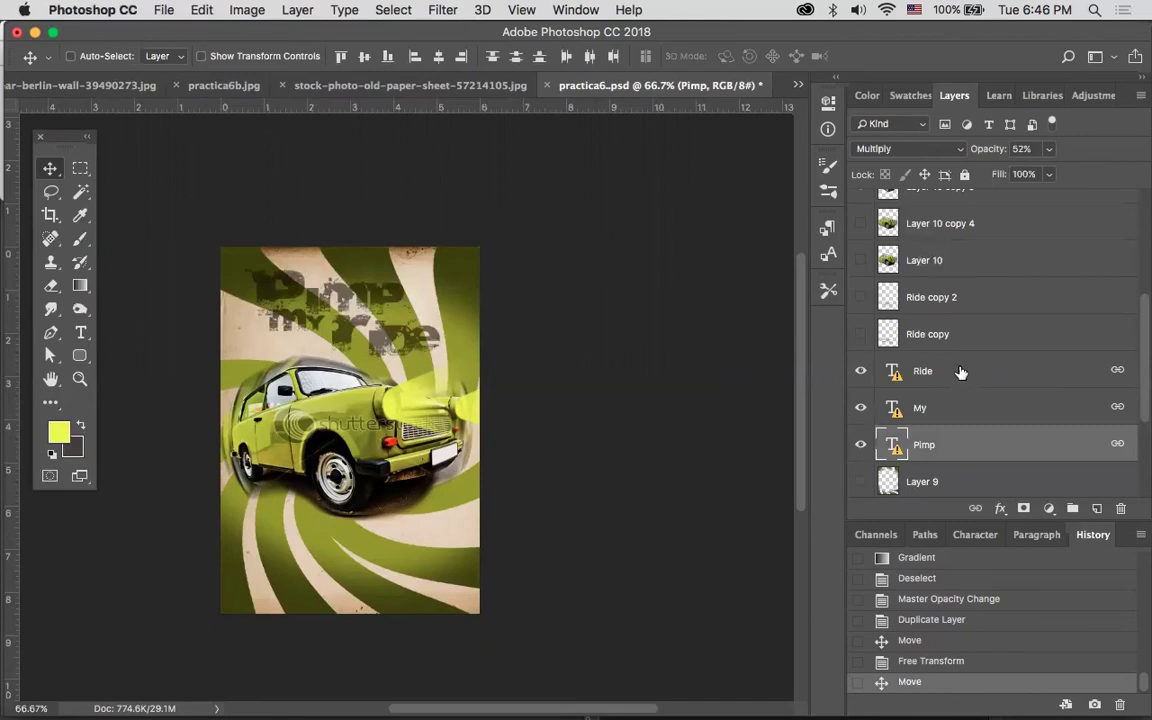
shift+click(960, 372)
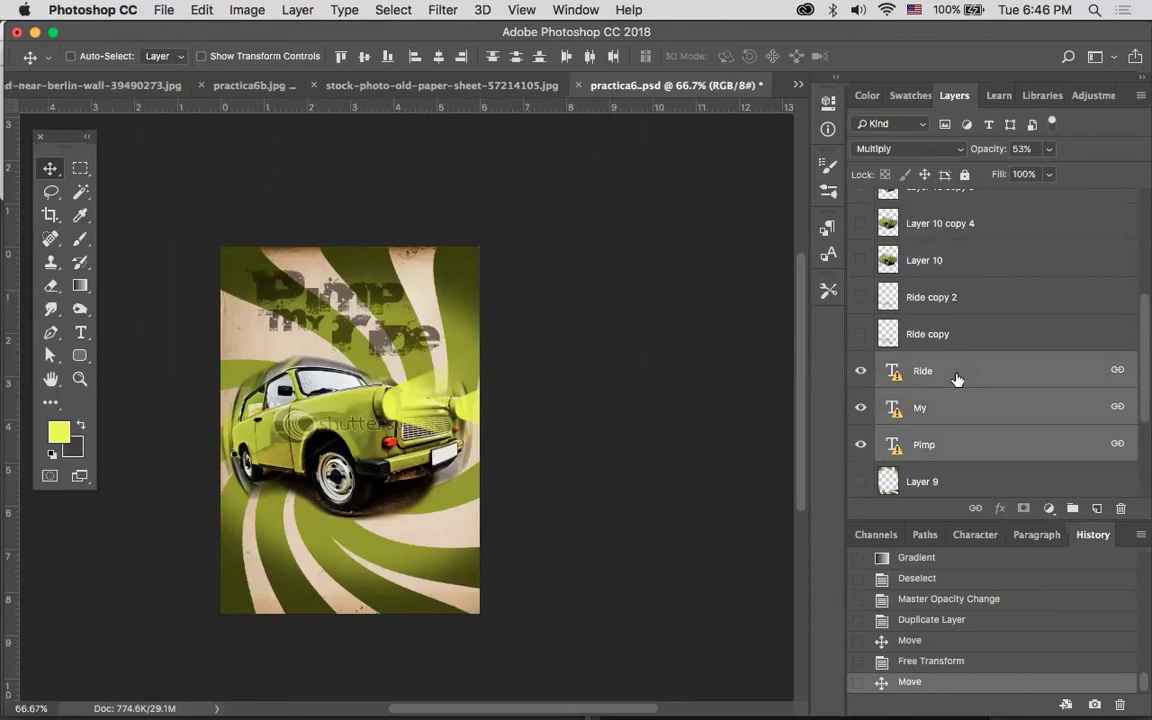
drag(957, 383, 347, 532)
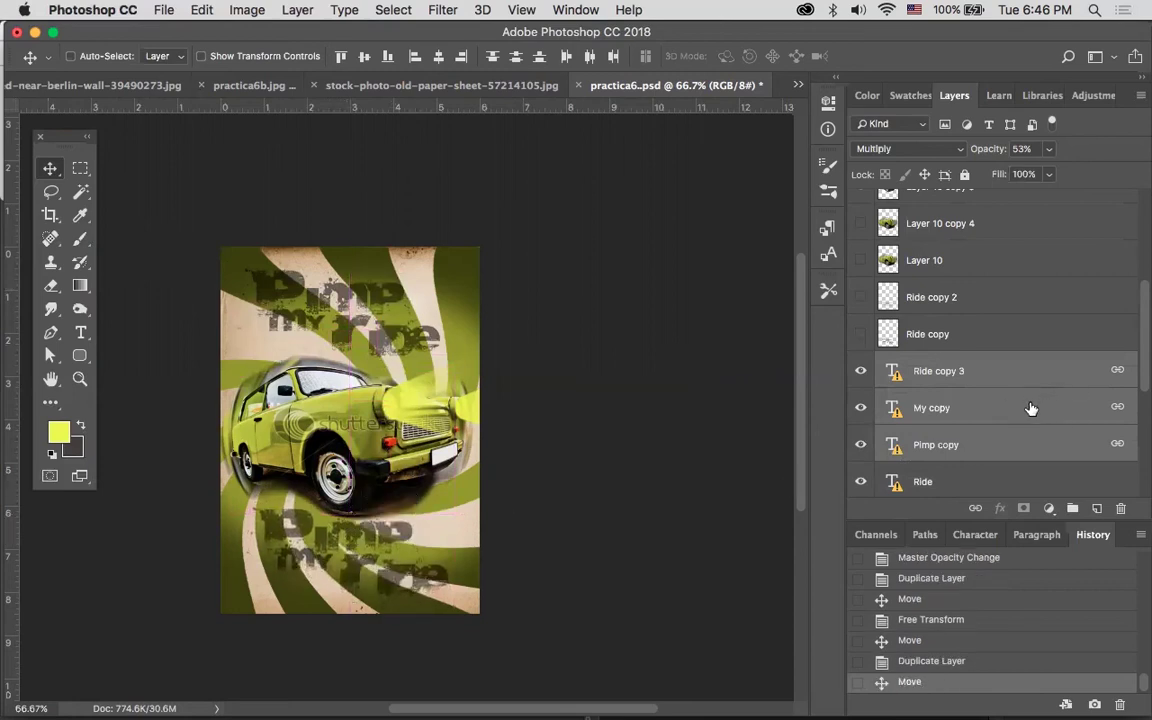
Merge the three duplicated text layers into one layer and duplicate the merged layer
click(1140, 96)
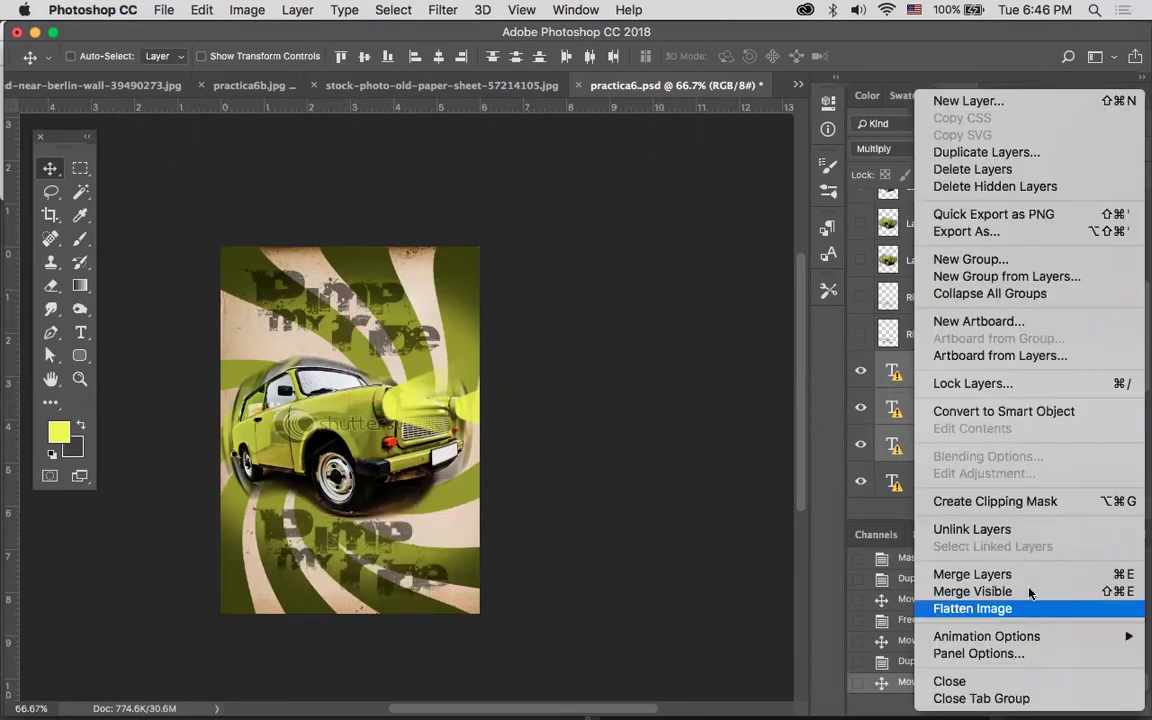
click(960, 572)
drag(1054, 372, 1096, 506)
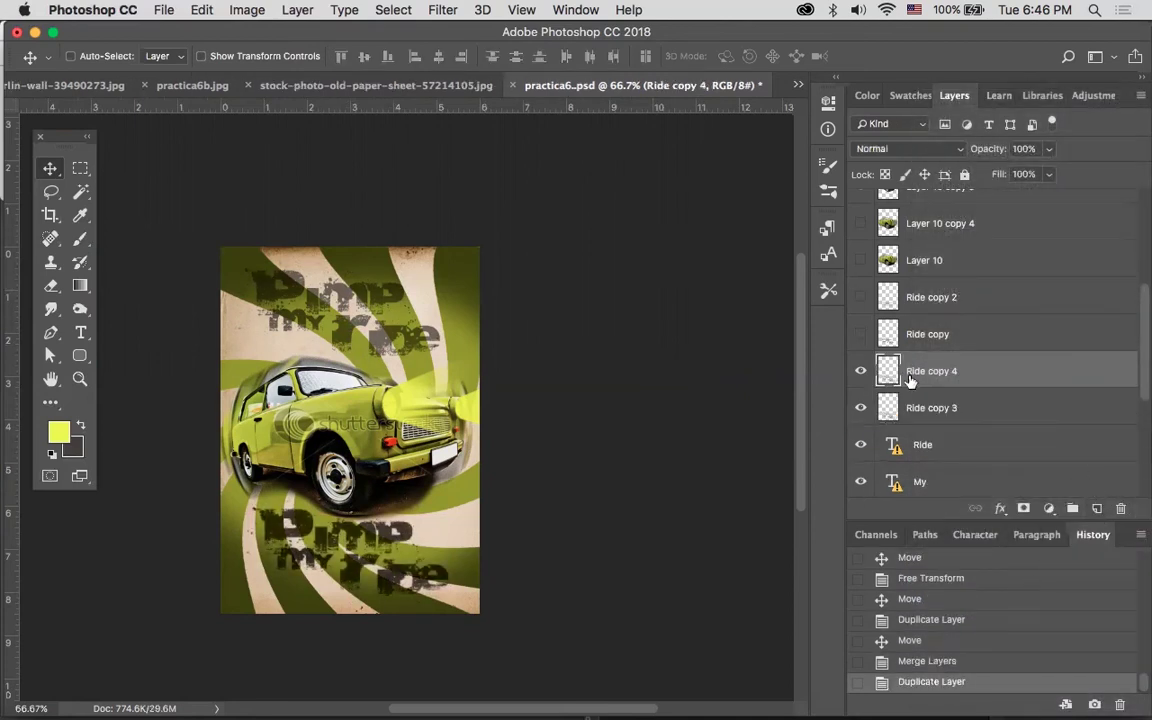
Apply a Radial Blur with amount 21, Spin method and Good quality to the Ride copy 3 layer
click(940, 405)
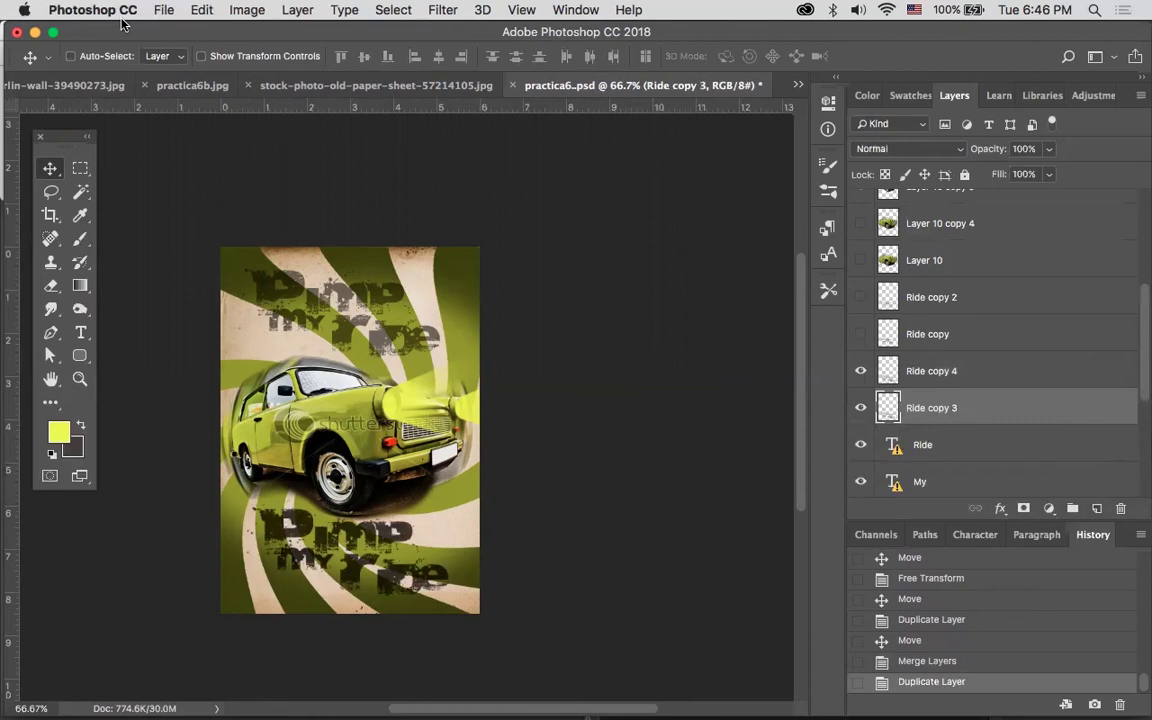
click(437, 10)
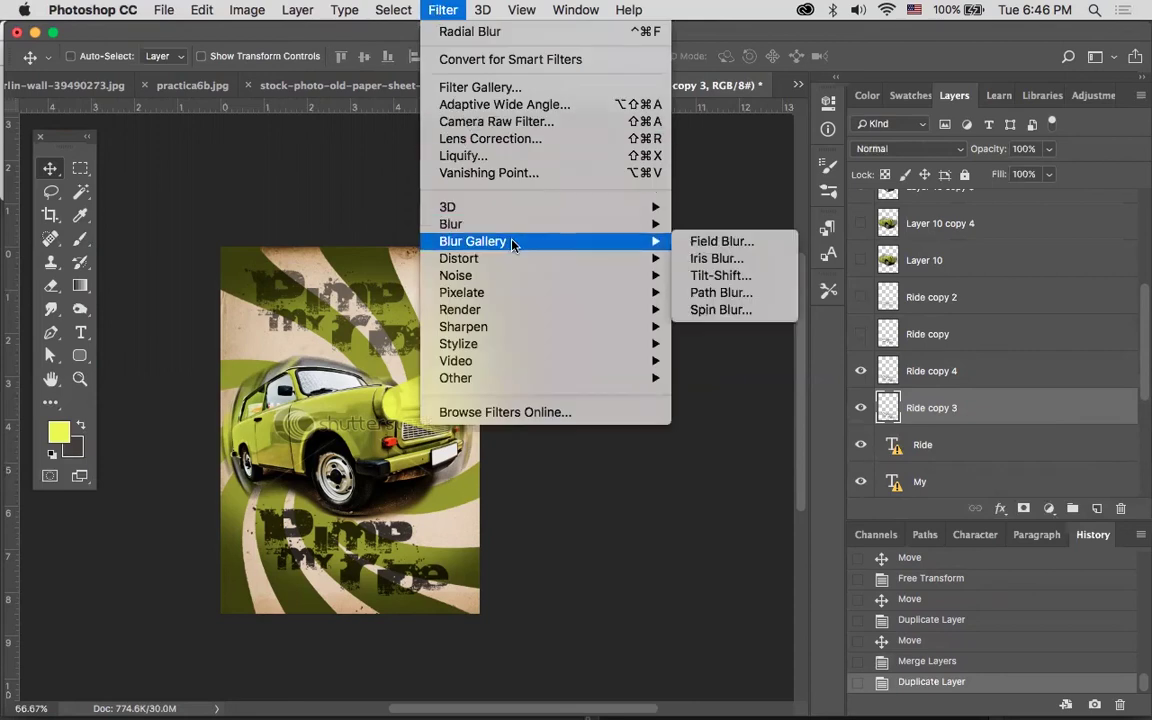
mouse_move(515, 231)
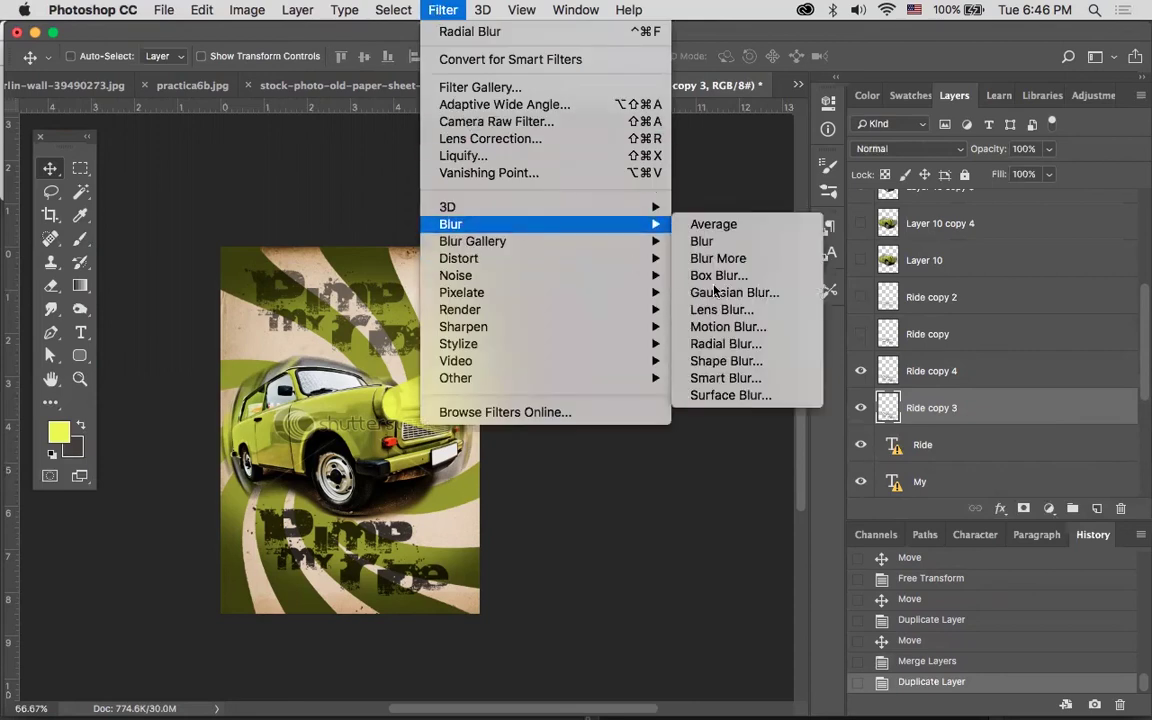
click(764, 343)
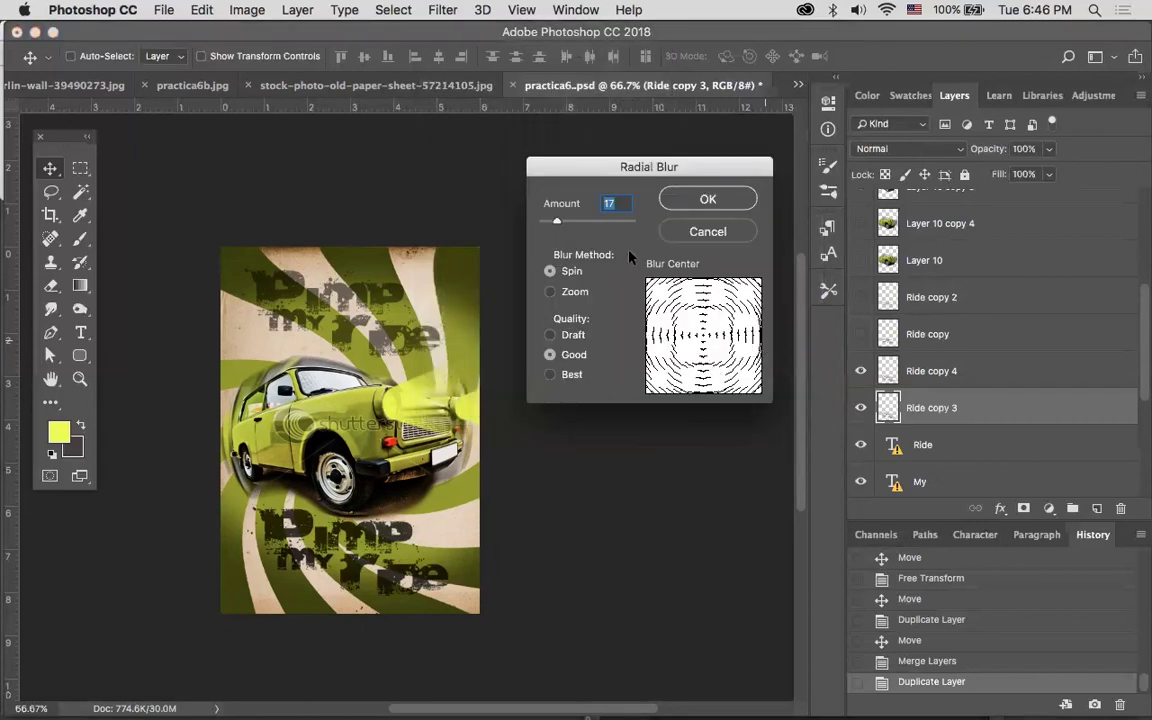
drag(556, 223, 560, 222)
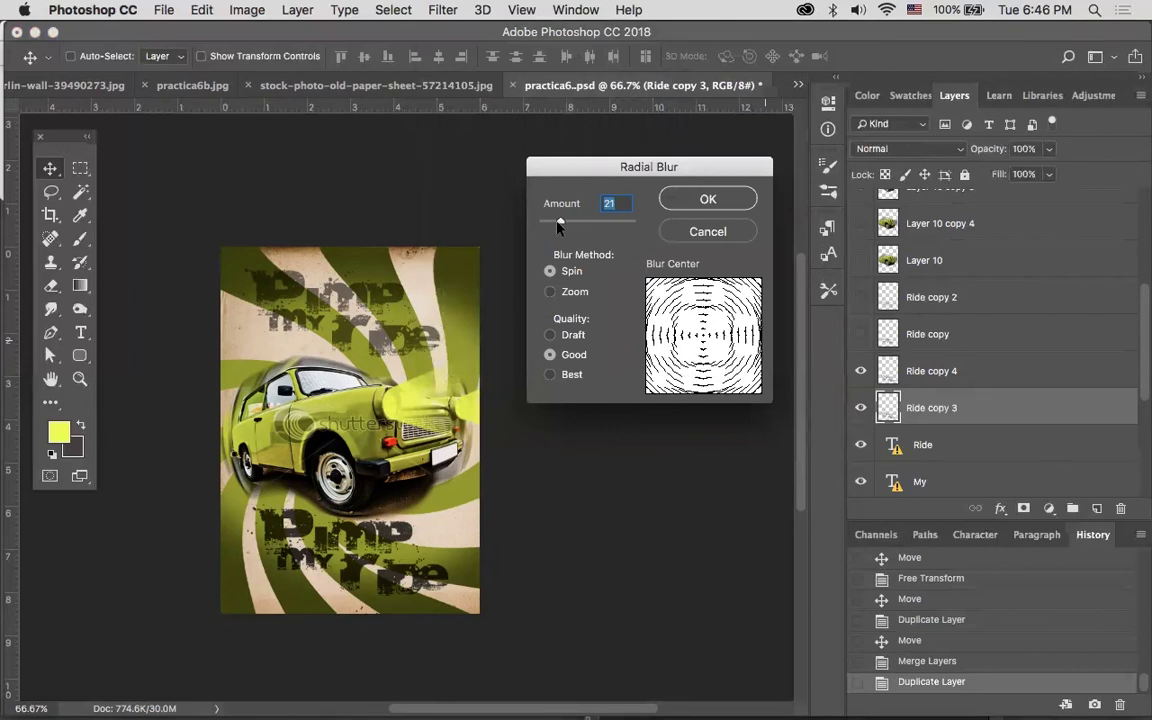
click(707, 196)
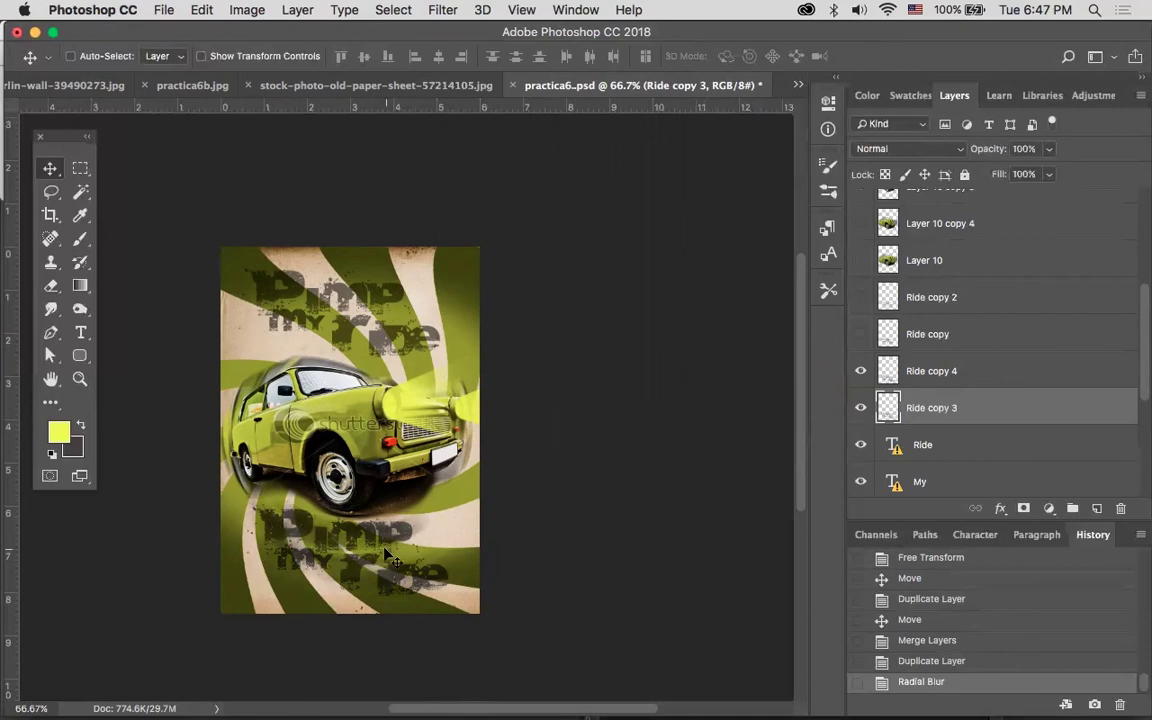
View the poster in full-screen mode and examine the car, headlight beams, and upper and lower titles up close
key(f)
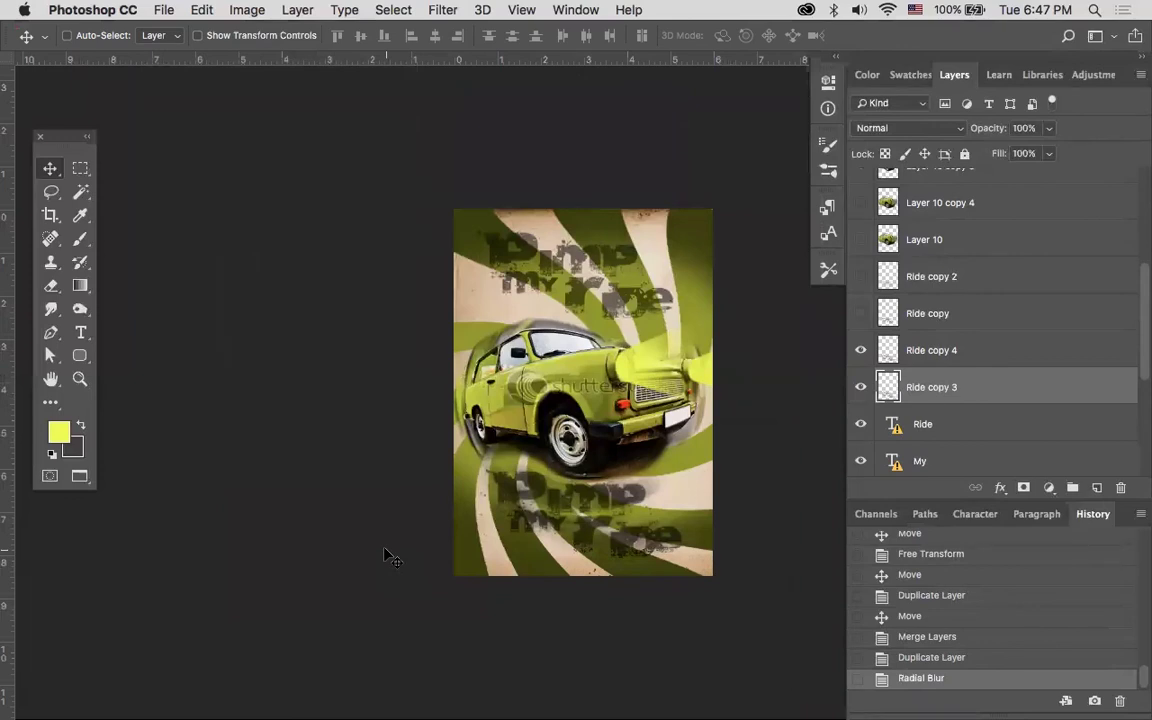
key(f)
key(ctrl+plus)
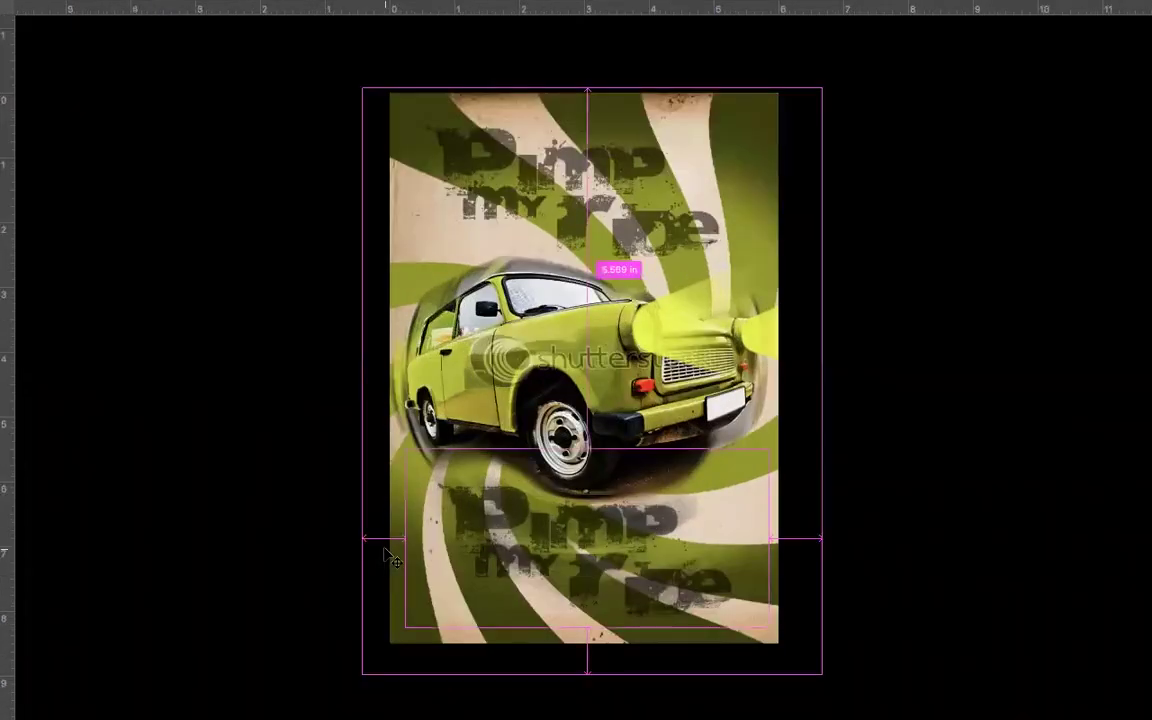
key(ctrl+plus)
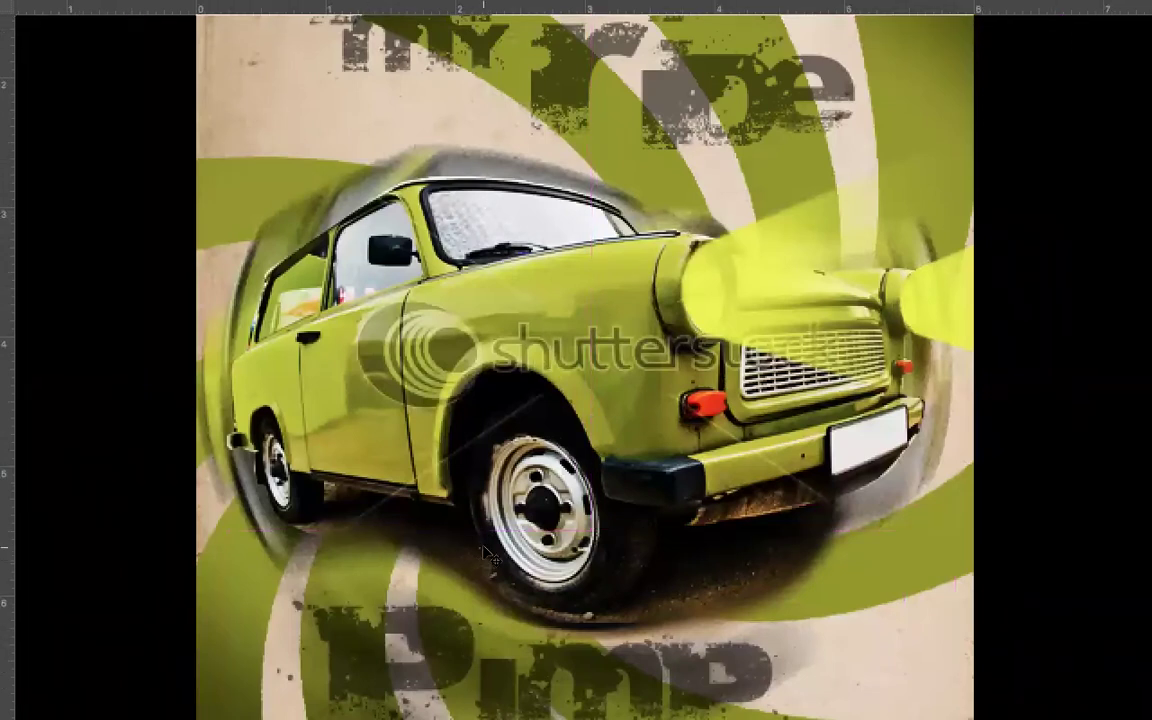
scroll(483, 547, down, 8)
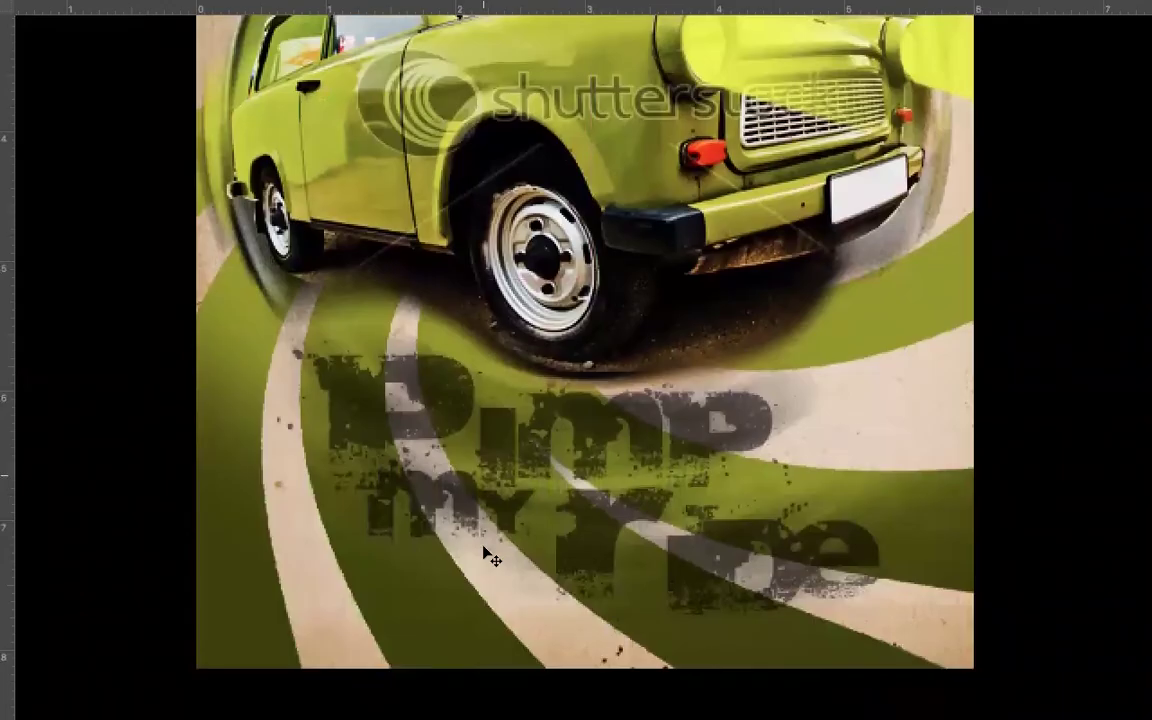
scroll(483, 547, up, 10)
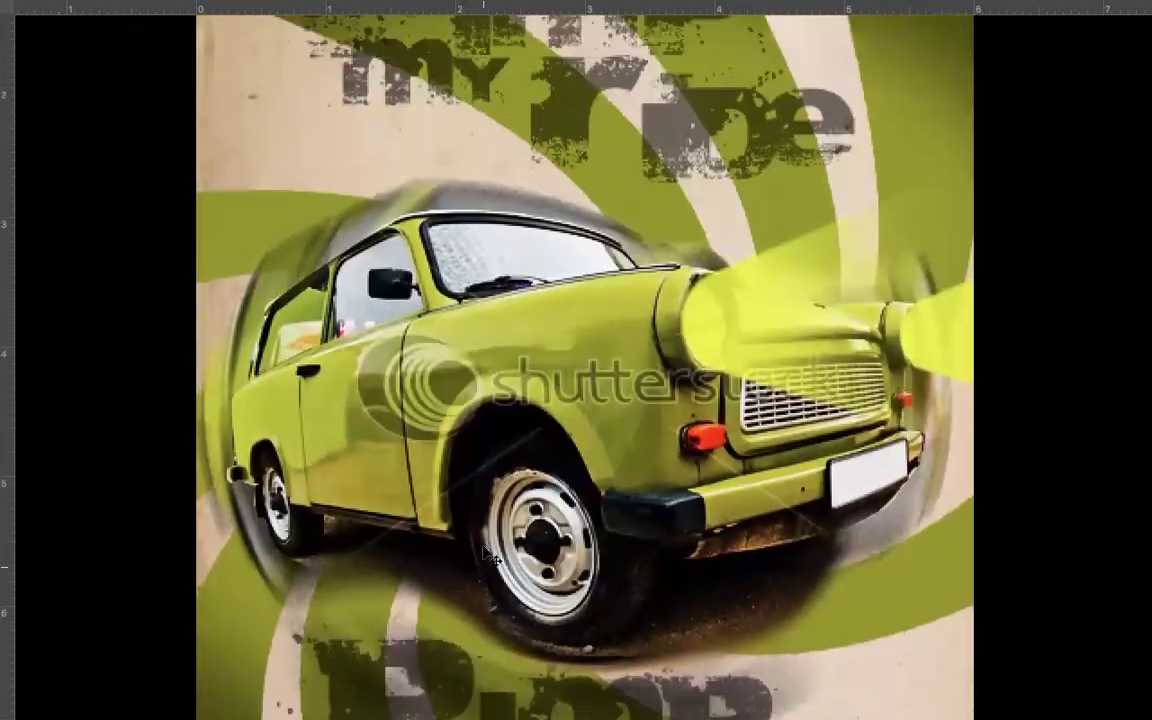
scroll(483, 553, up, 4)
scroll(483, 553, down, 8)
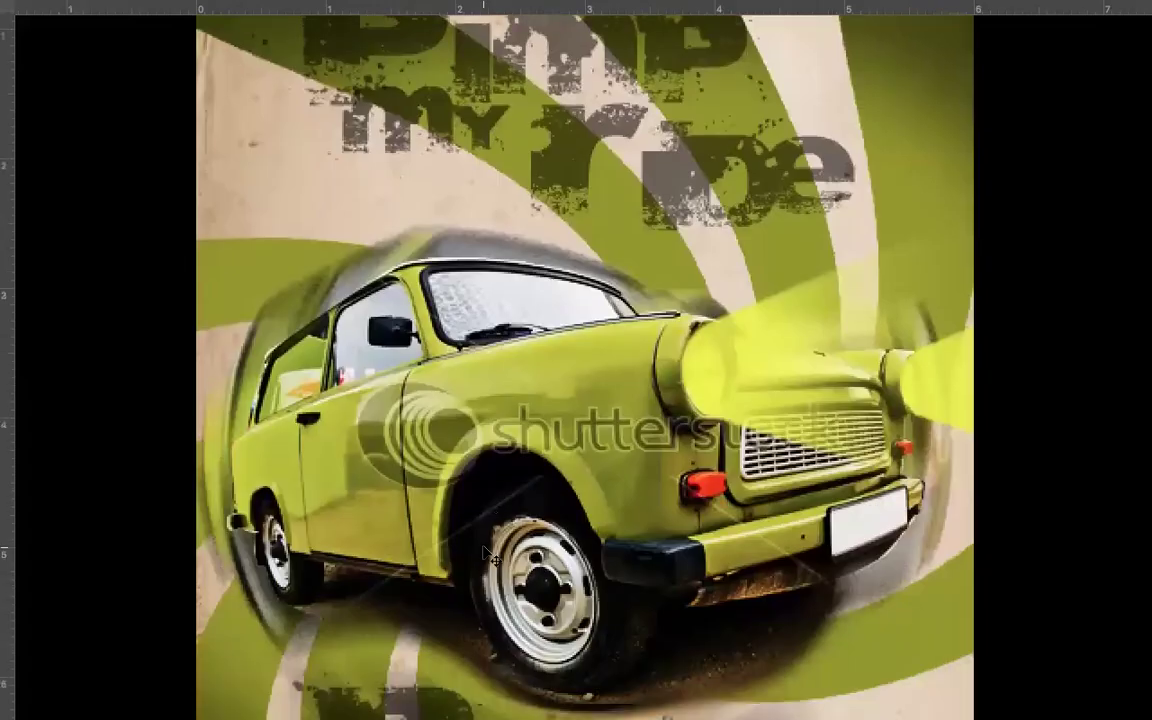
scroll(527, 521, down, 2)
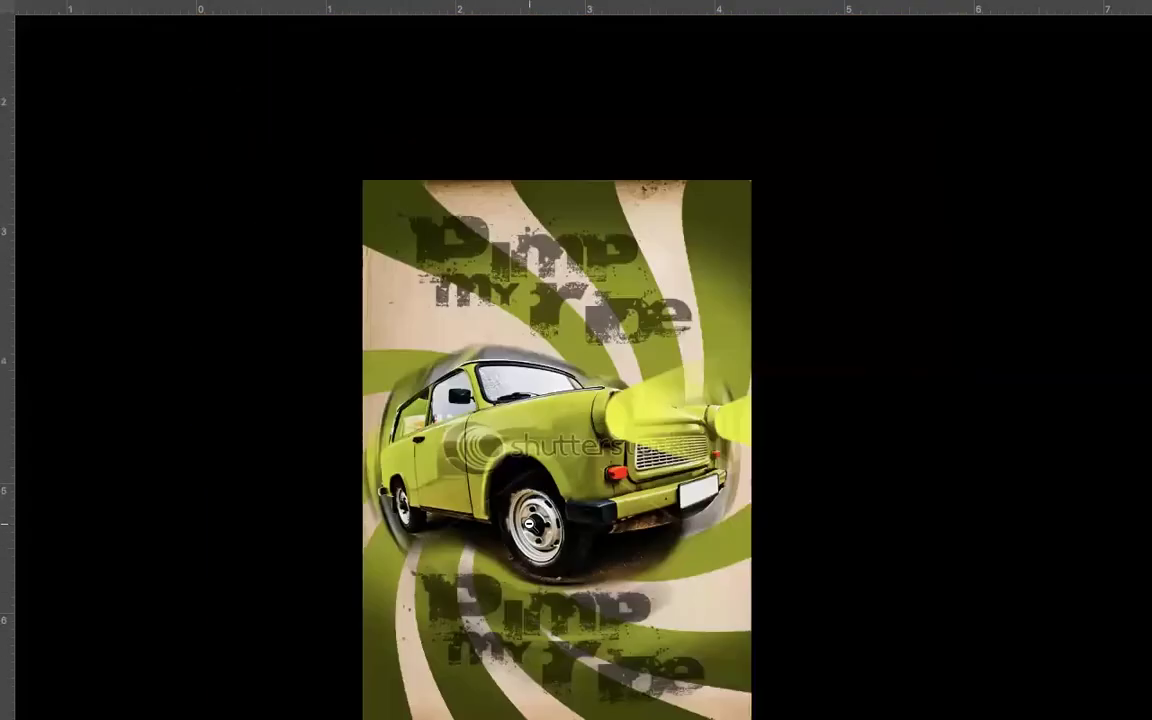
drag(527, 521, 524, 455)
key(super+plus)
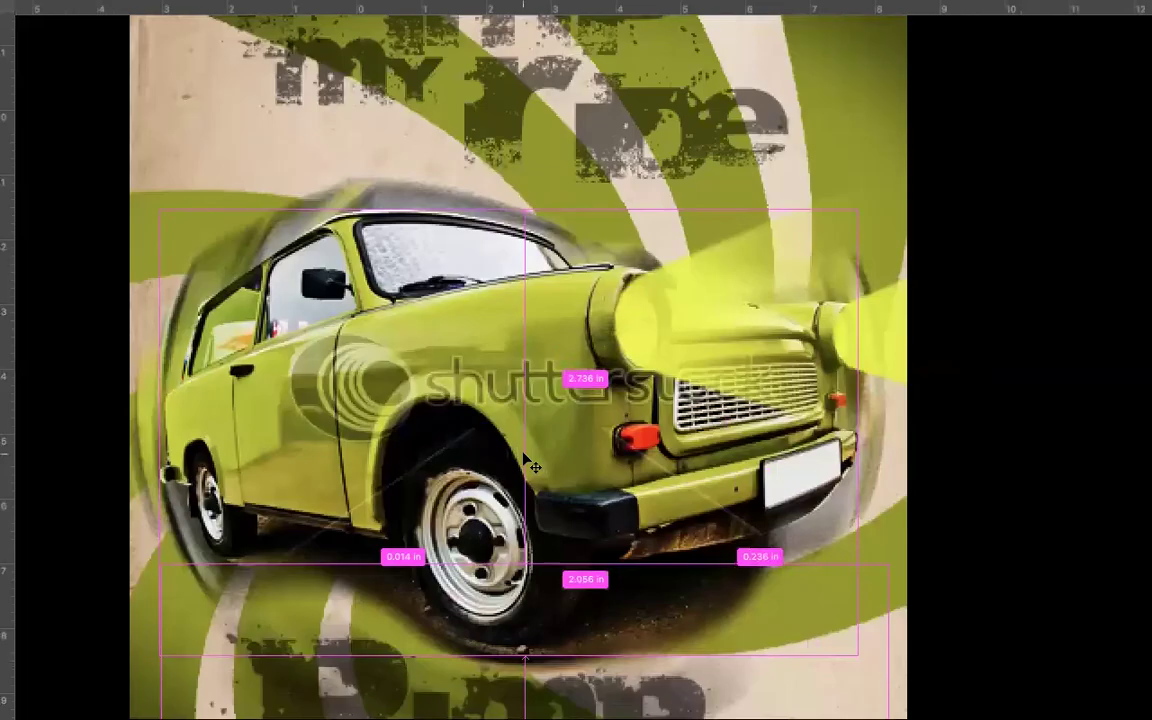
scroll(681, 492, down, 5)
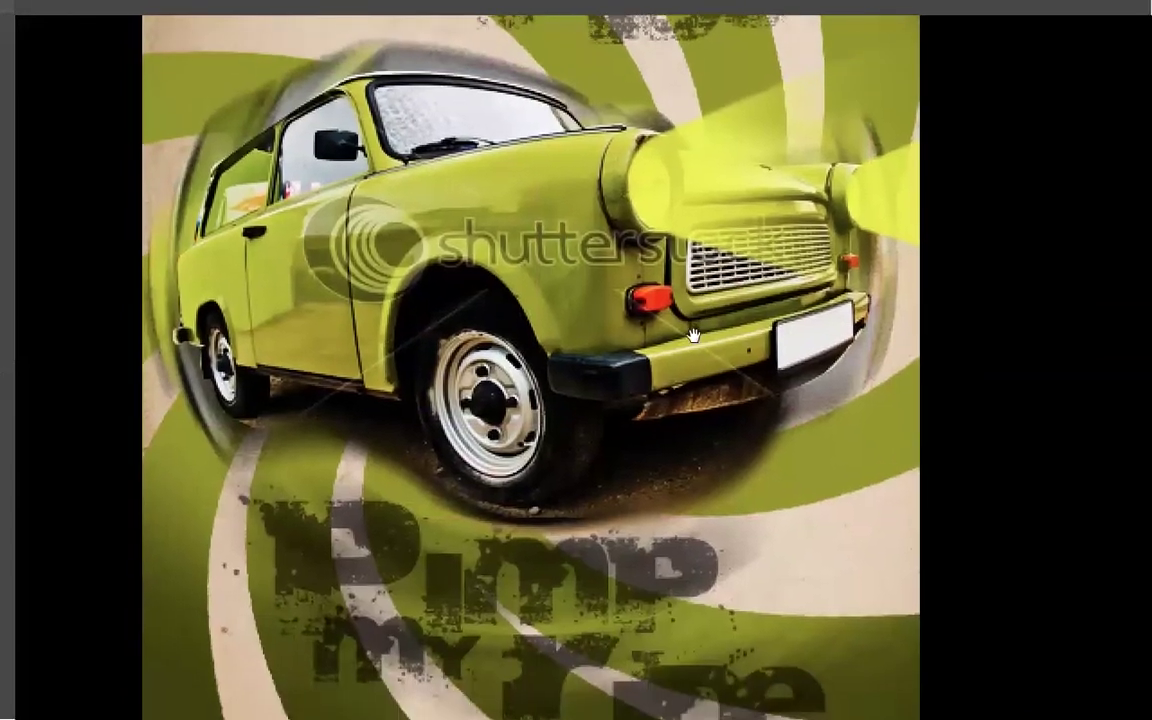
scroll(713, 470, up, 3)
scroll(713, 470, up, 3)
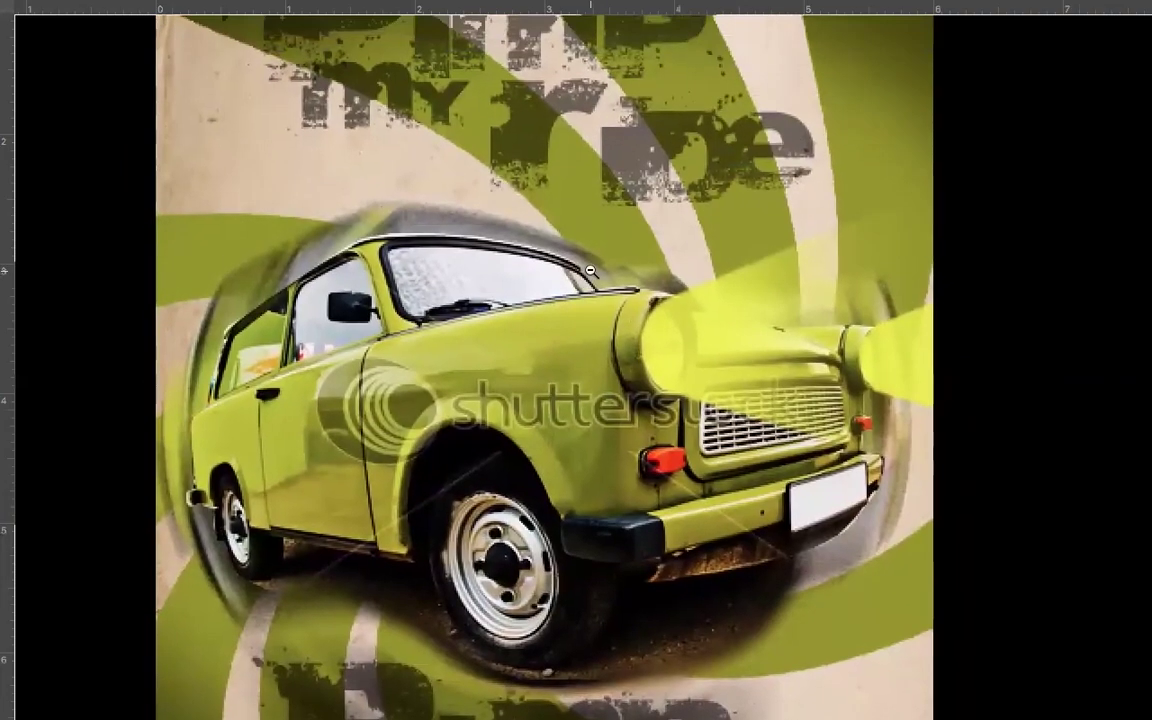
Leave full-screen mode, look at the boombox poster in practica6b.jpg, and return to the practica6..psd document
key(super+minus)
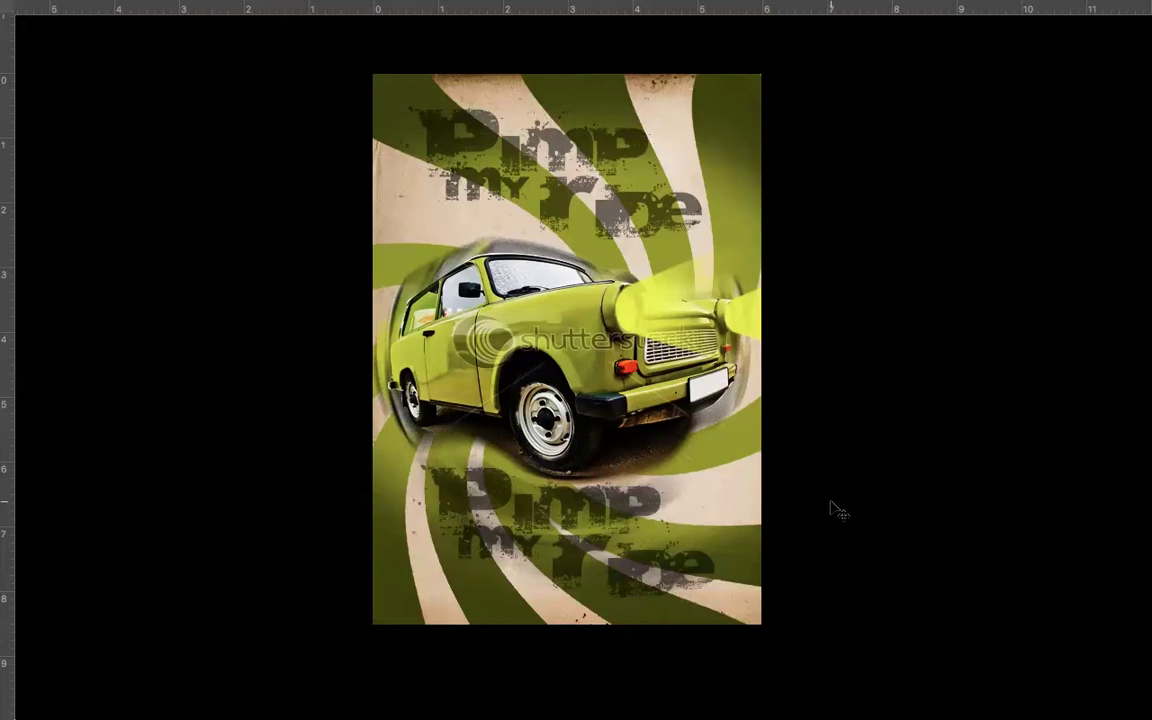
key(f)
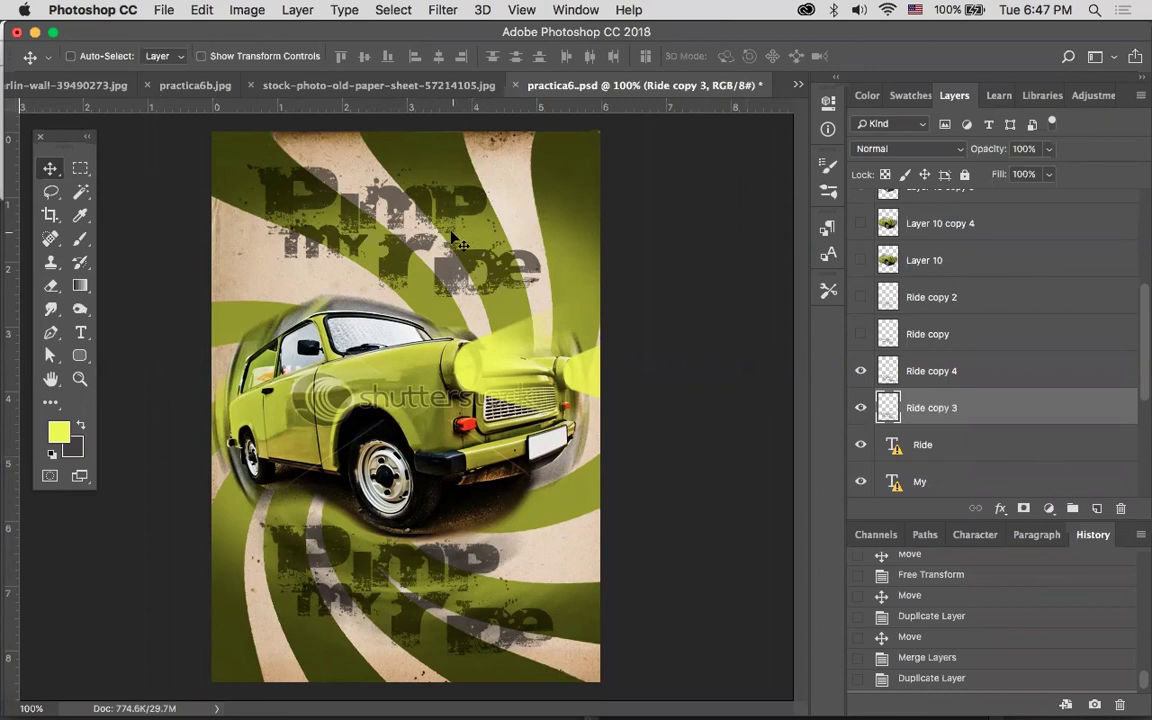
click(205, 87)
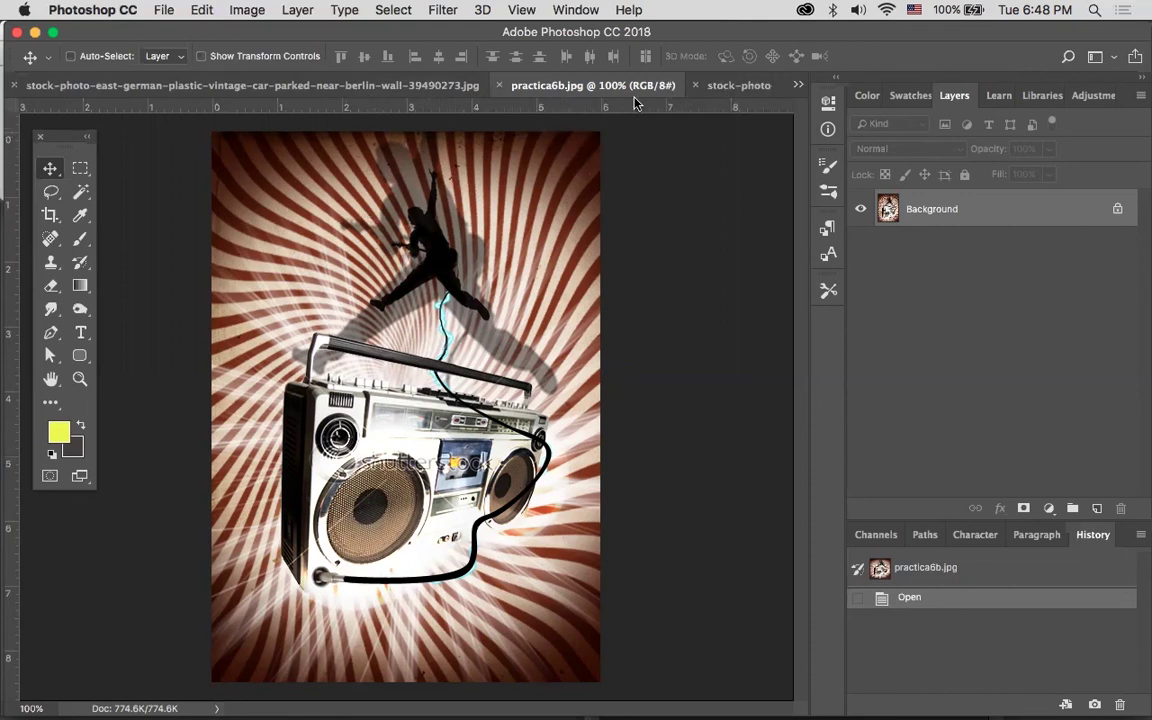
click(799, 86)
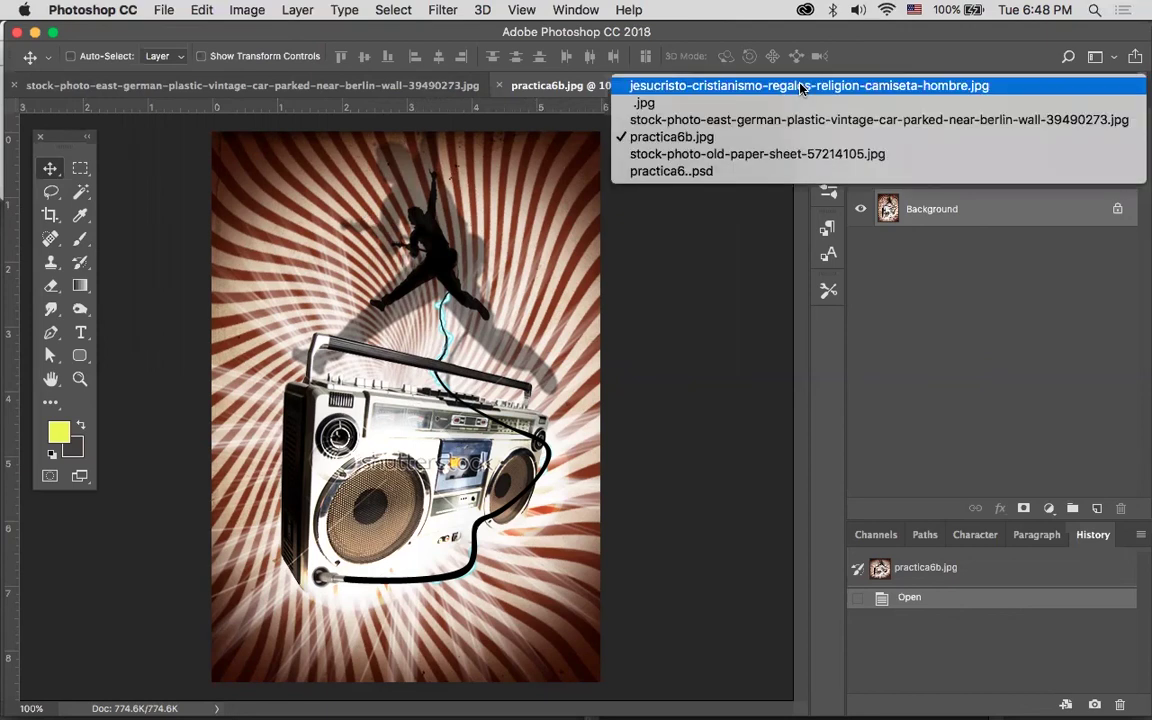
click(786, 170)
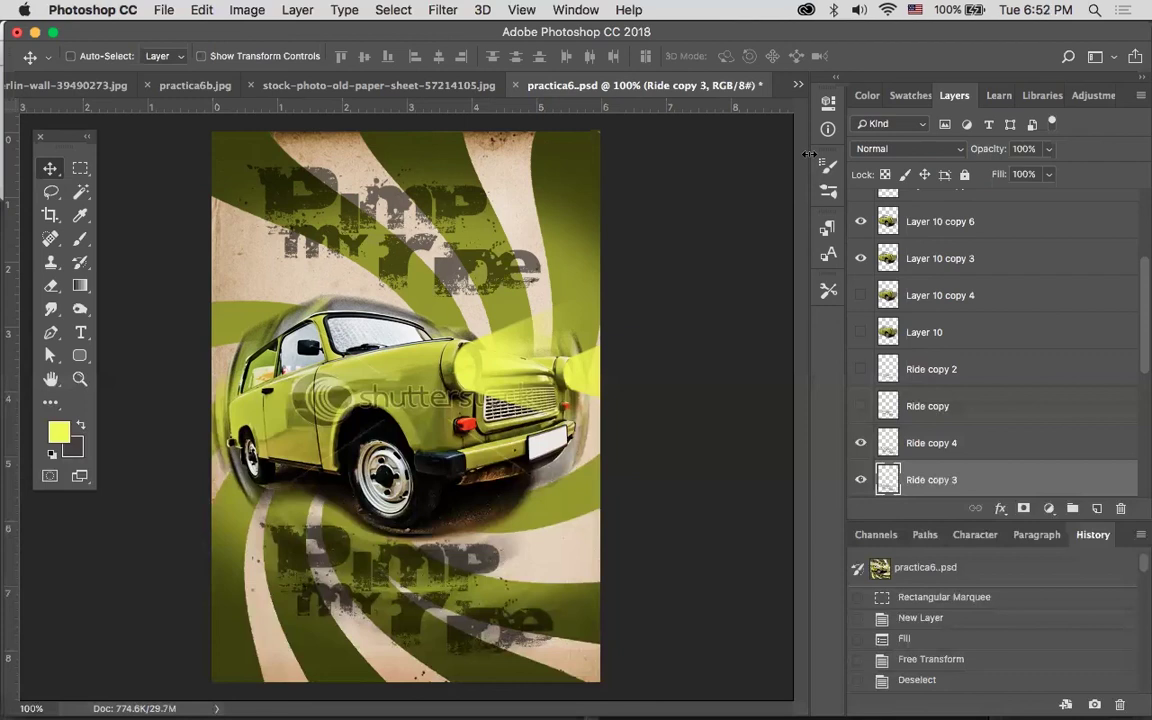
click(915, 224)
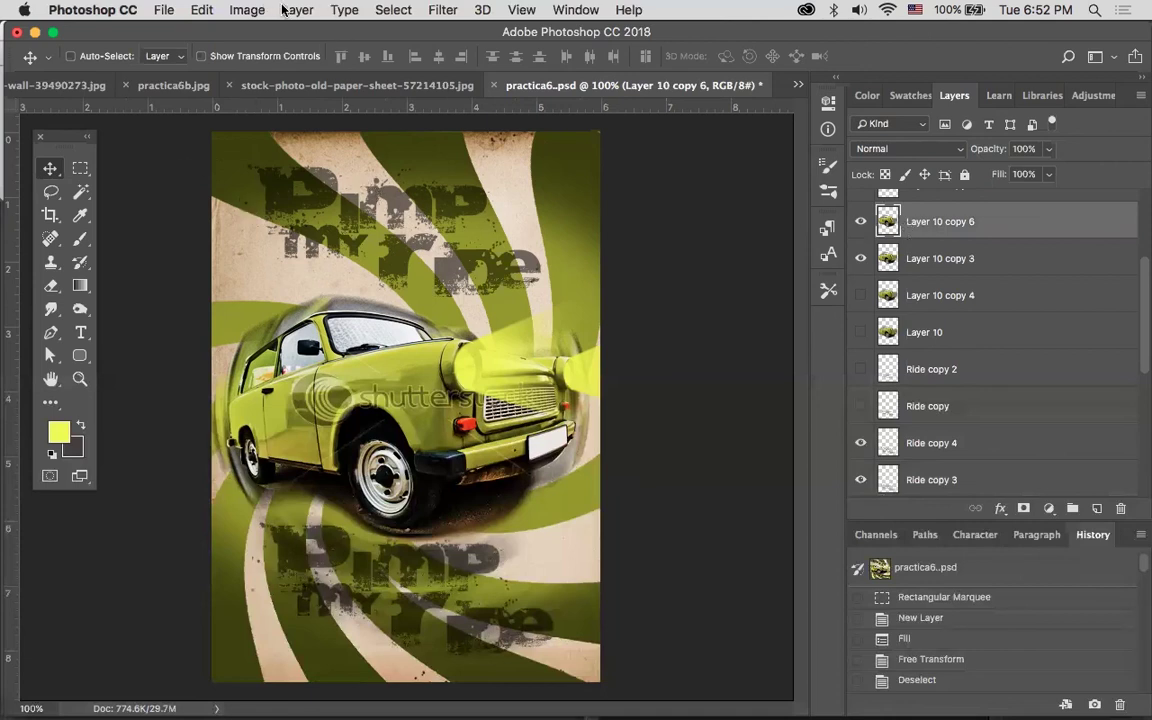
click(252, 10)
mouse_move(295, 65)
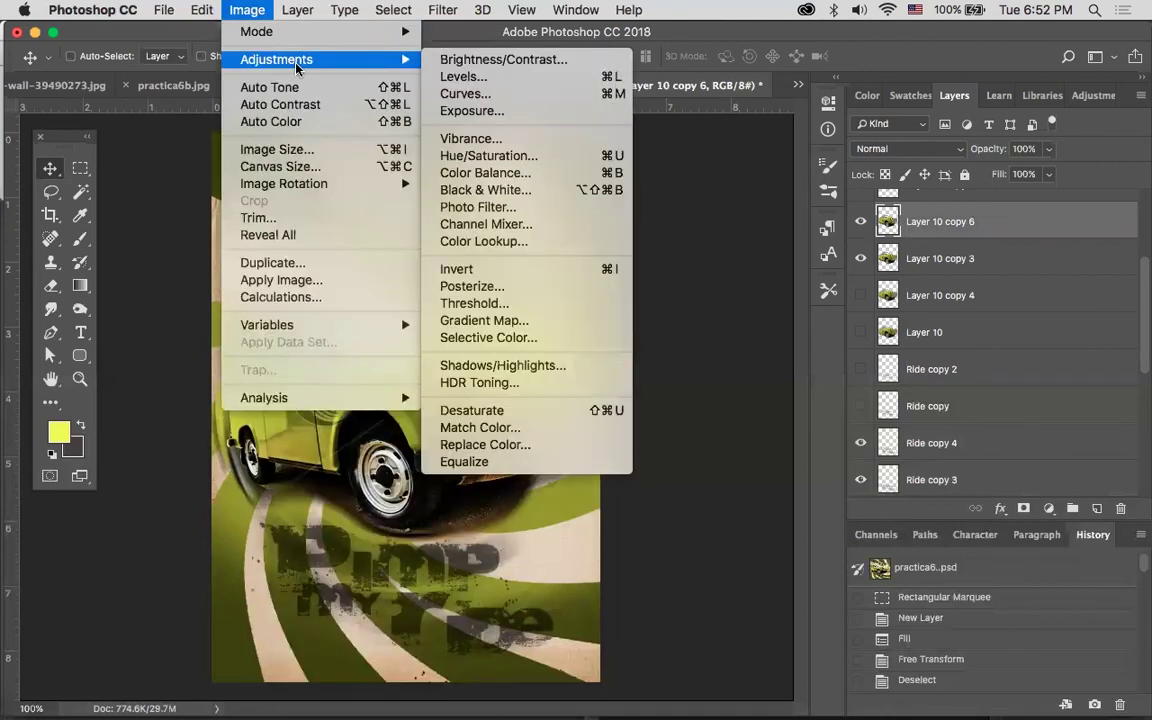
click(528, 157)
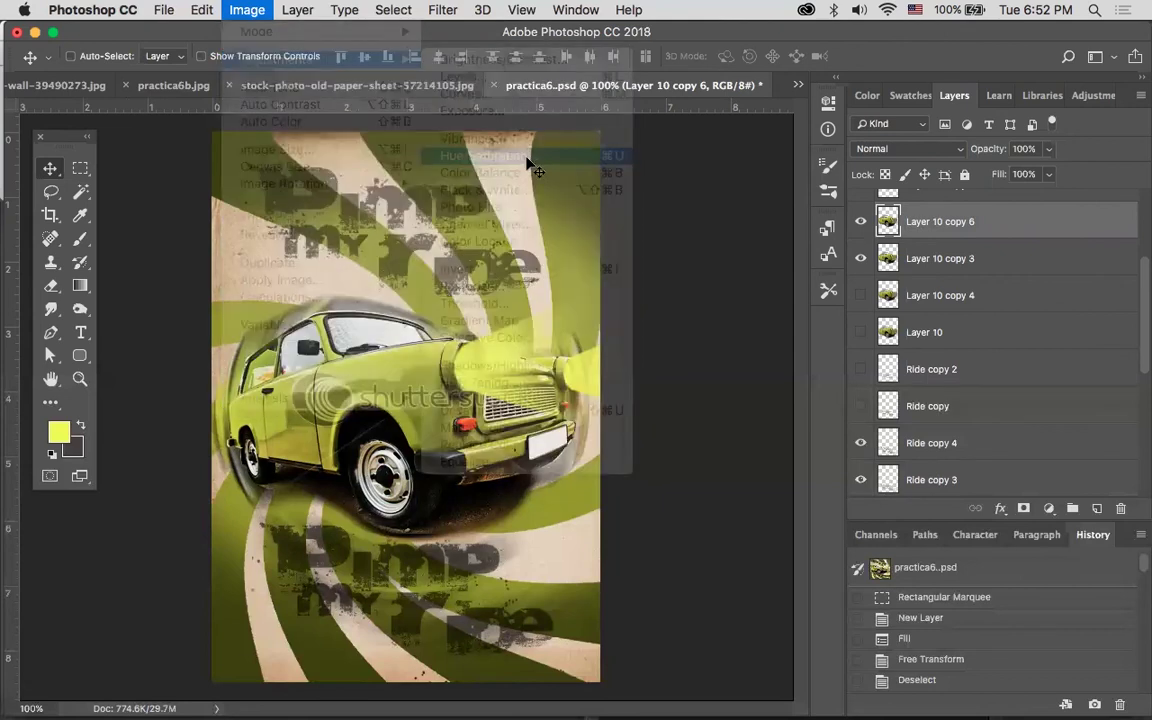
mouse_move(843, 220)
mouse_down()
mouse_move(818, 220)
mouse_move(828, 218)
mouse_up()
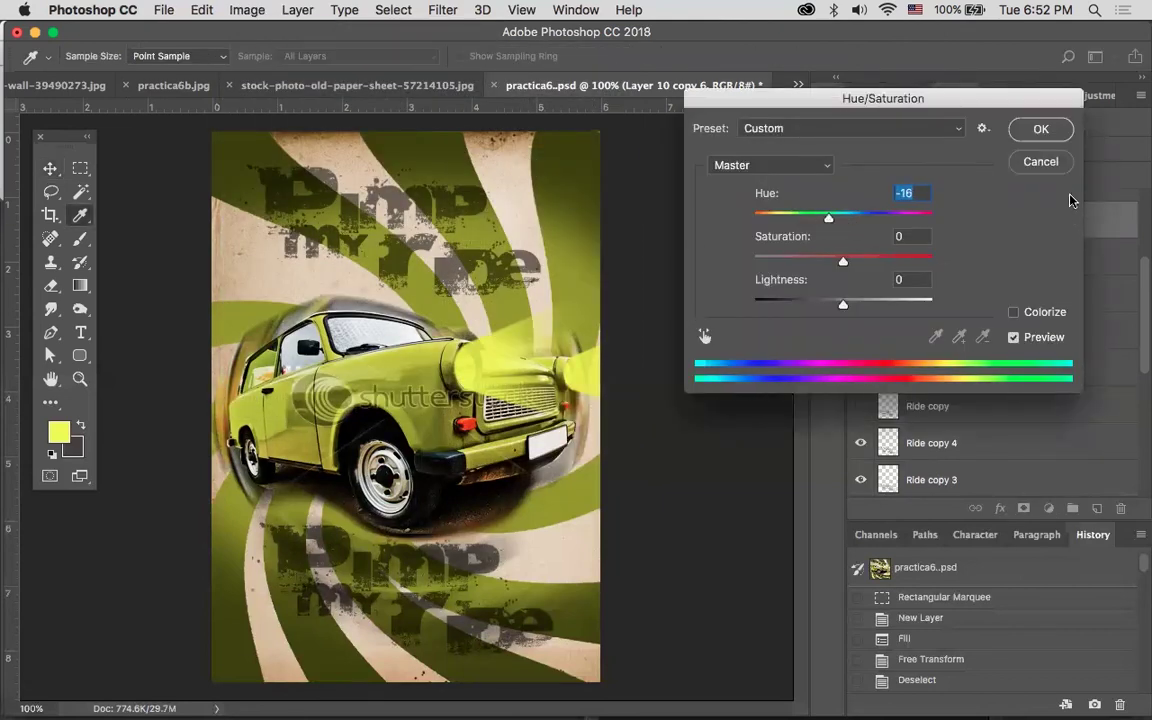
click(1046, 164)
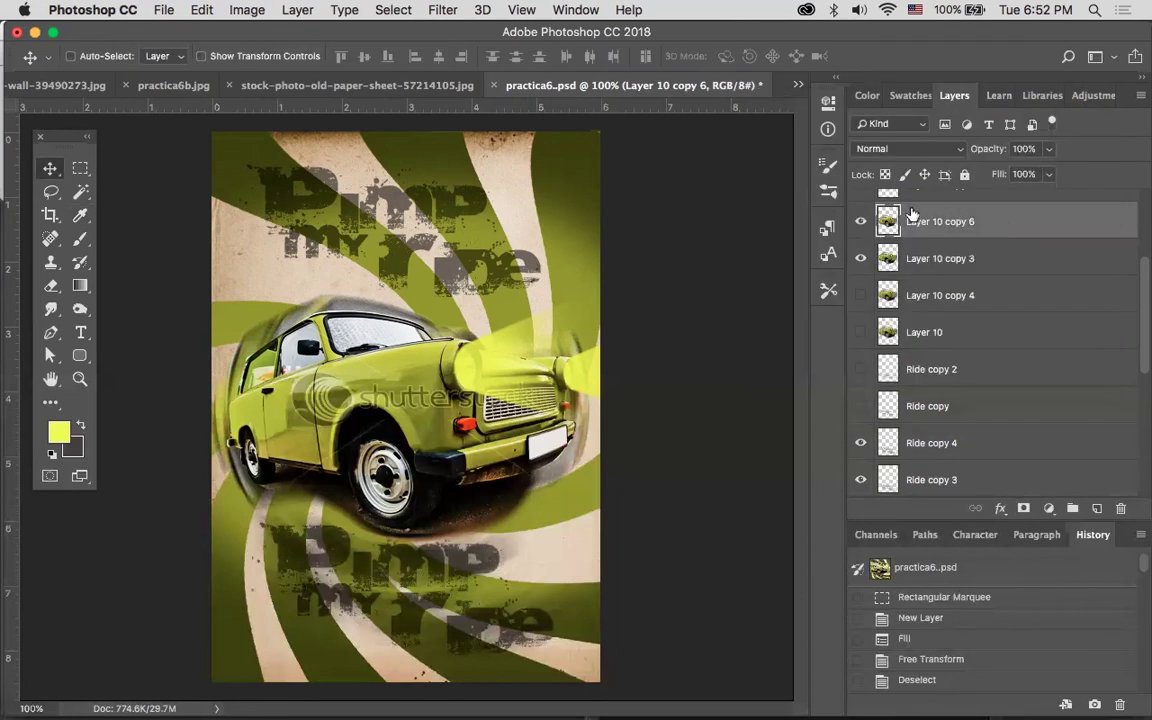
Shift the hue of the sharp car layer, Layer 10 copy 5, to -16 with a Hue/Saturation adjustment
scroll(912, 213, up, 1)
key(alt+])
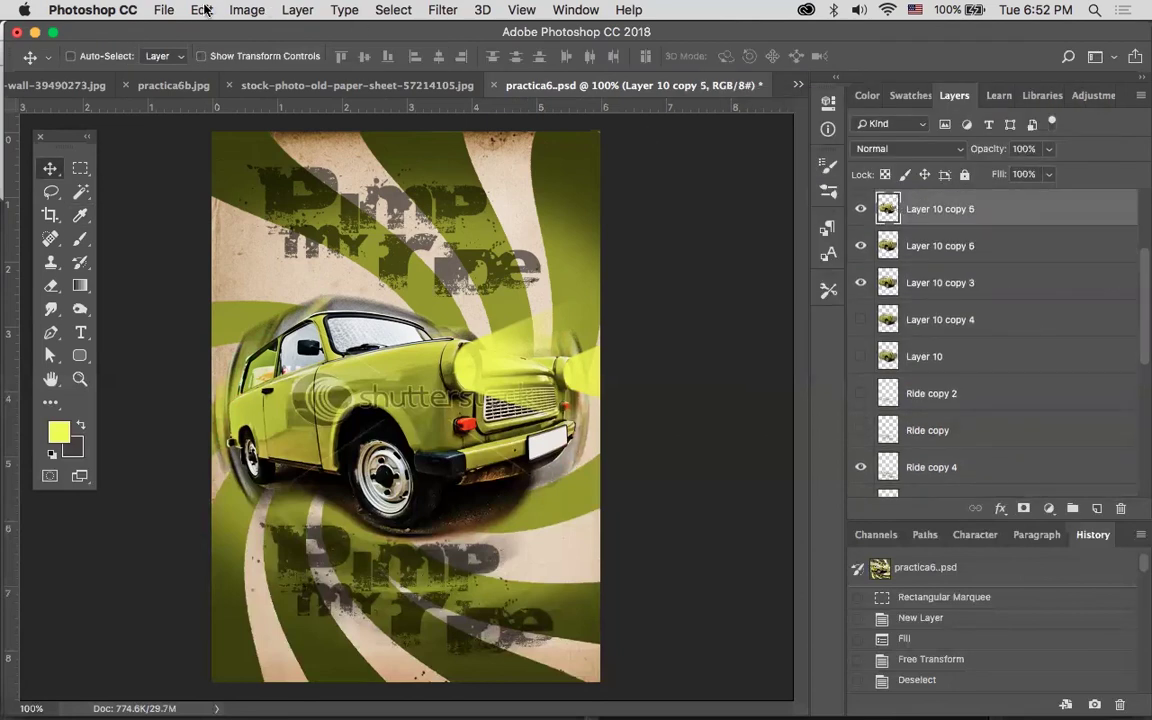
click(247, 10)
mouse_move(400, 60)
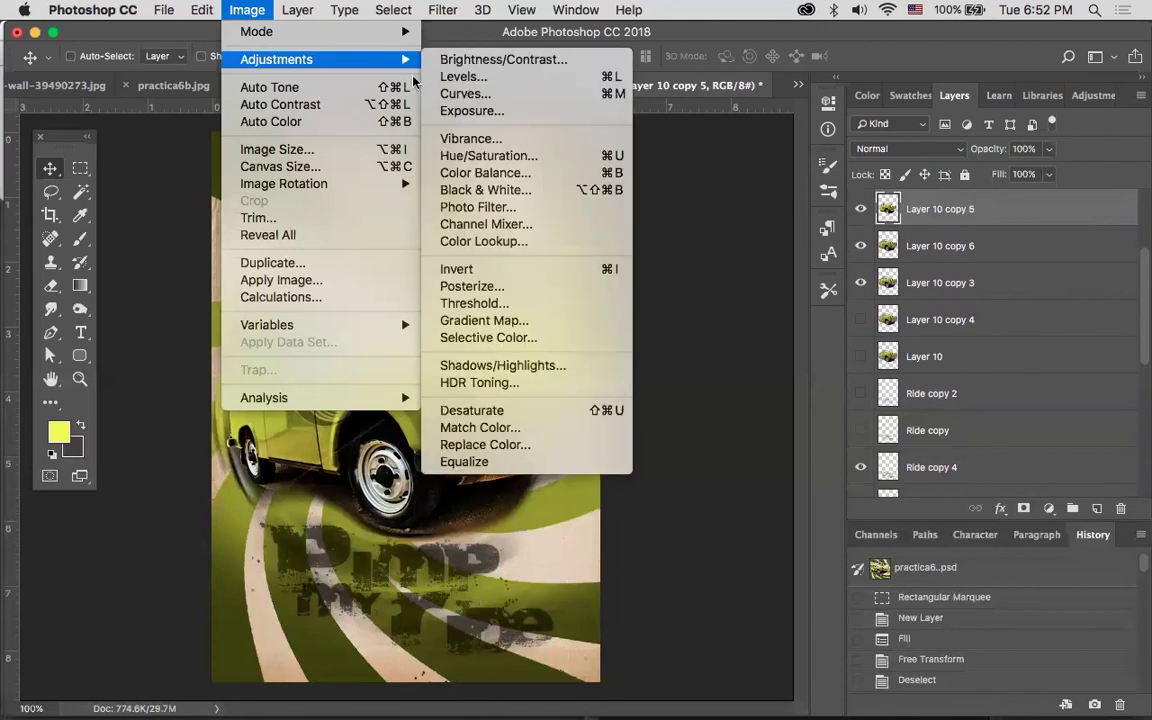
click(492, 156)
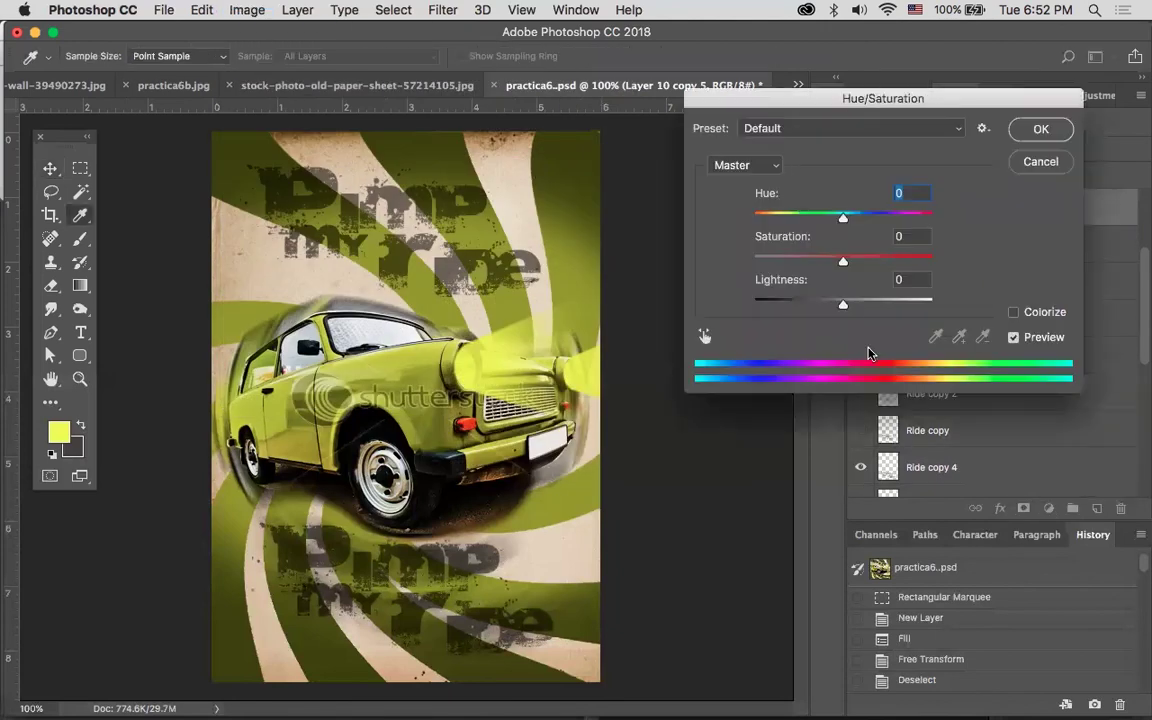
drag(843, 217, 827, 219)
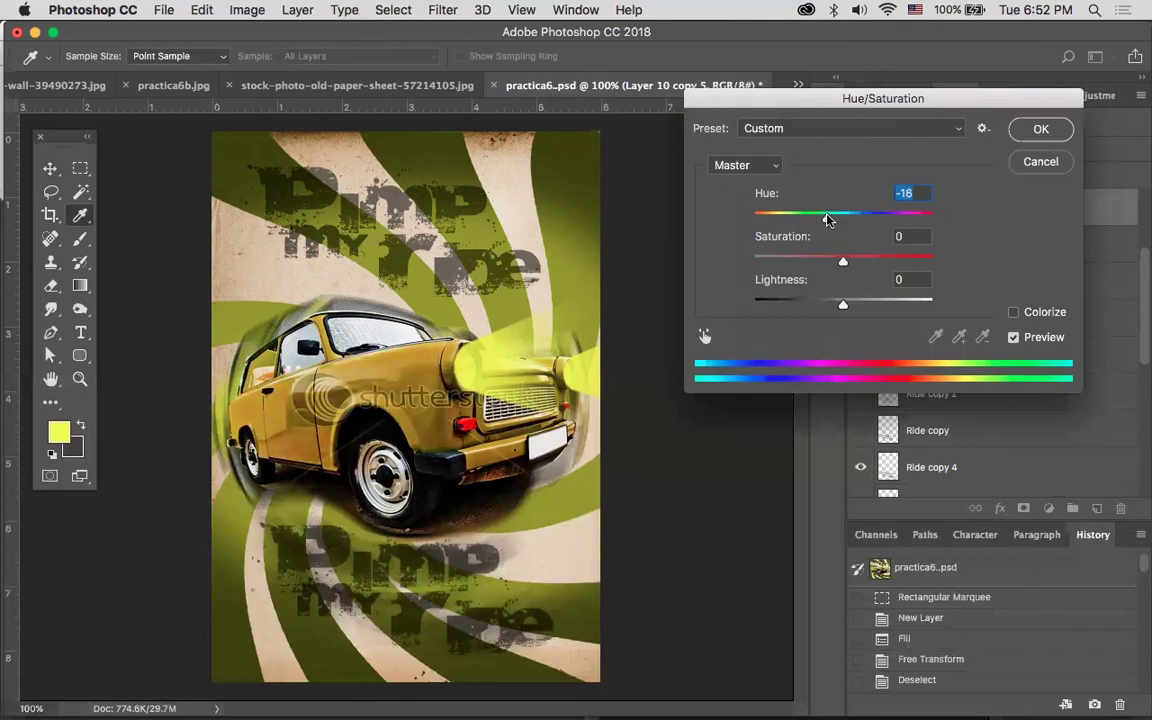
click(1041, 129)
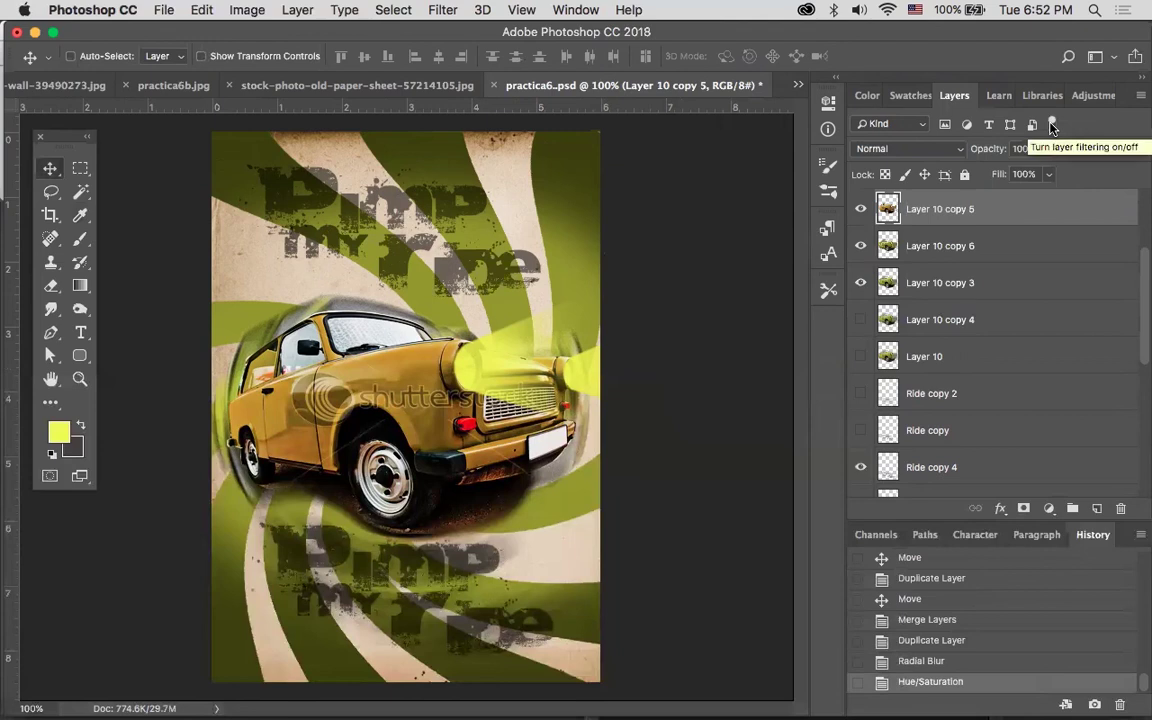